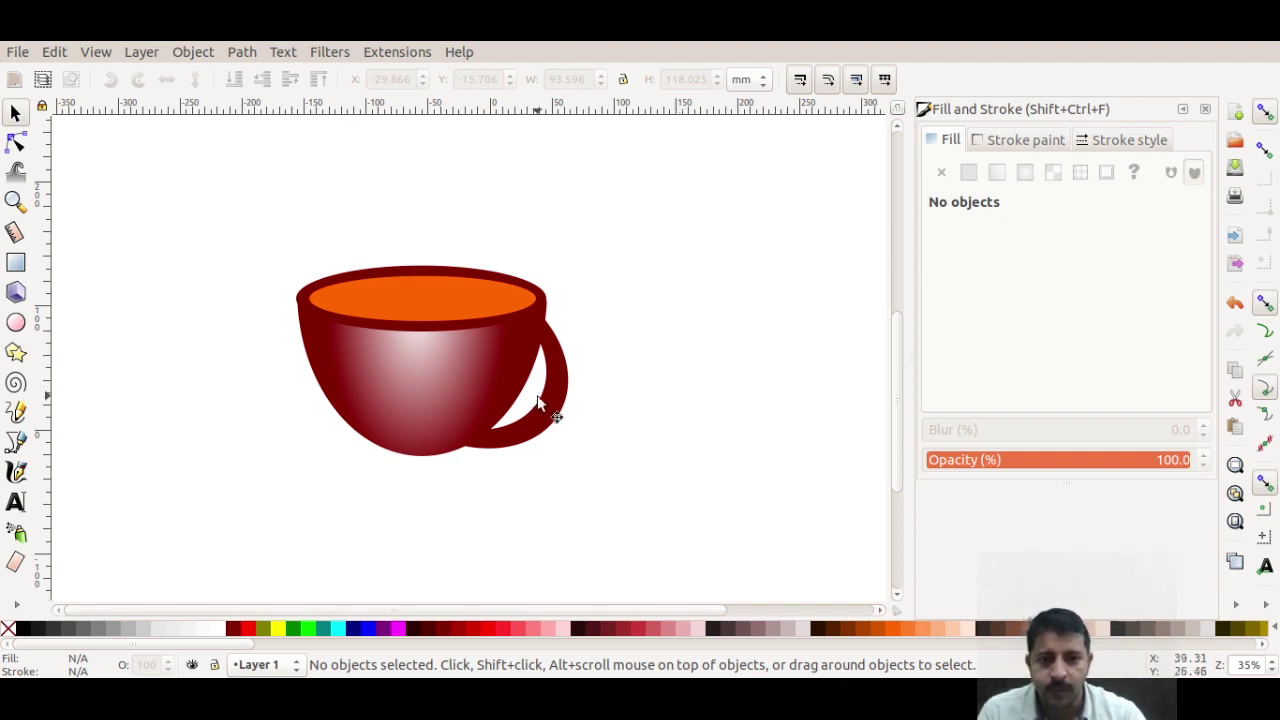
Drag the handle, orange liquid, maroon rim and gradient bowl apart from each other.
drag(549, 410, 630, 477)
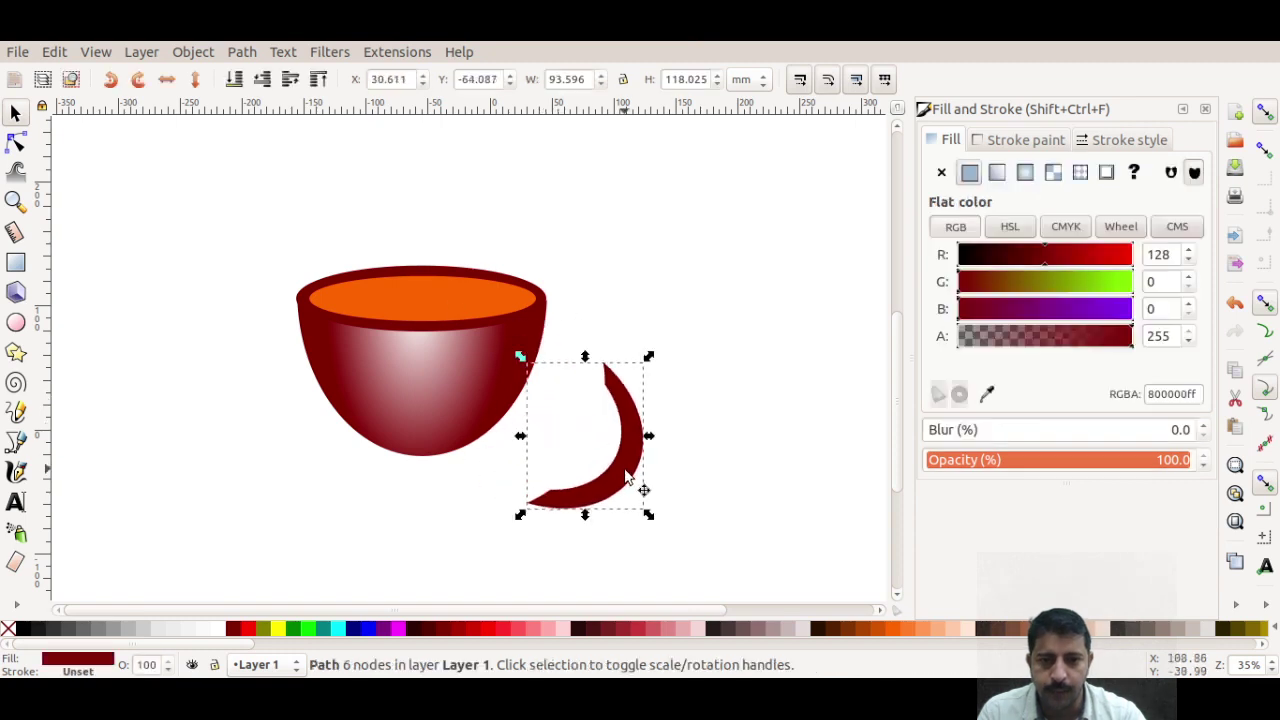
mouse_move(416, 296)
mouse_down()
mouse_move(428, 263)
mouse_move(412, 186)
mouse_up()
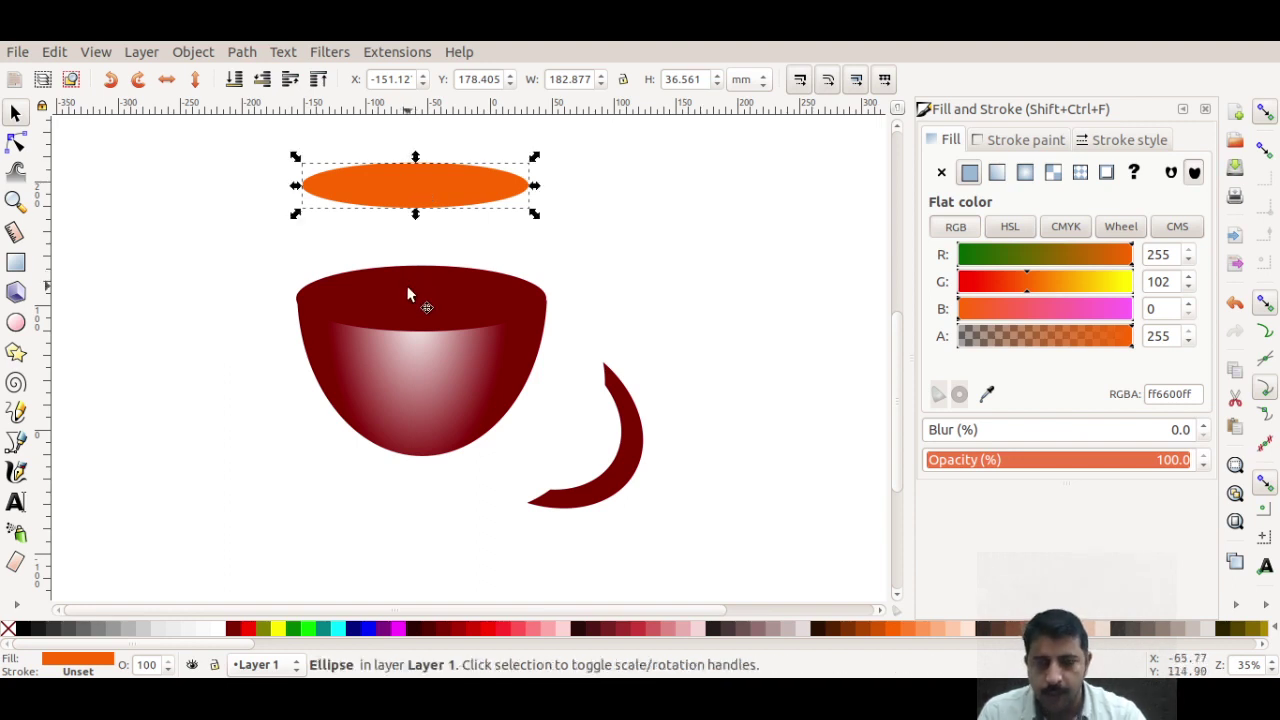
drag(409, 276, 406, 245)
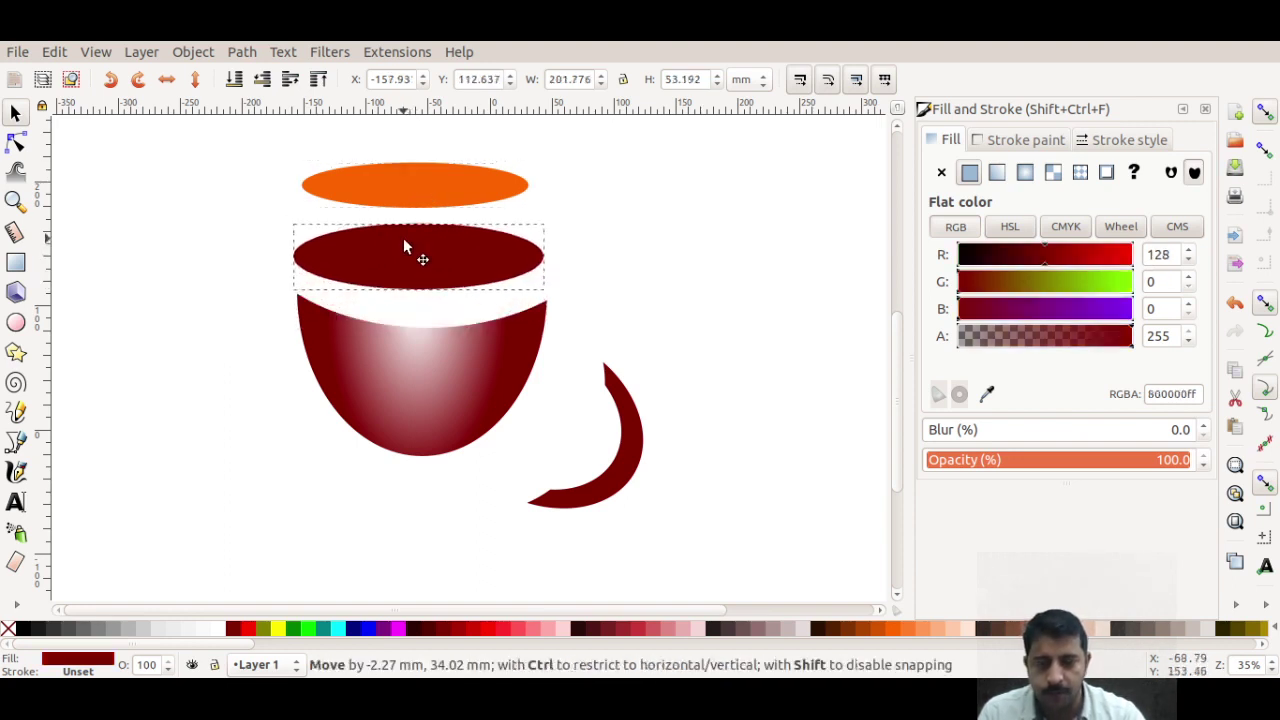
drag(421, 362, 390, 426)
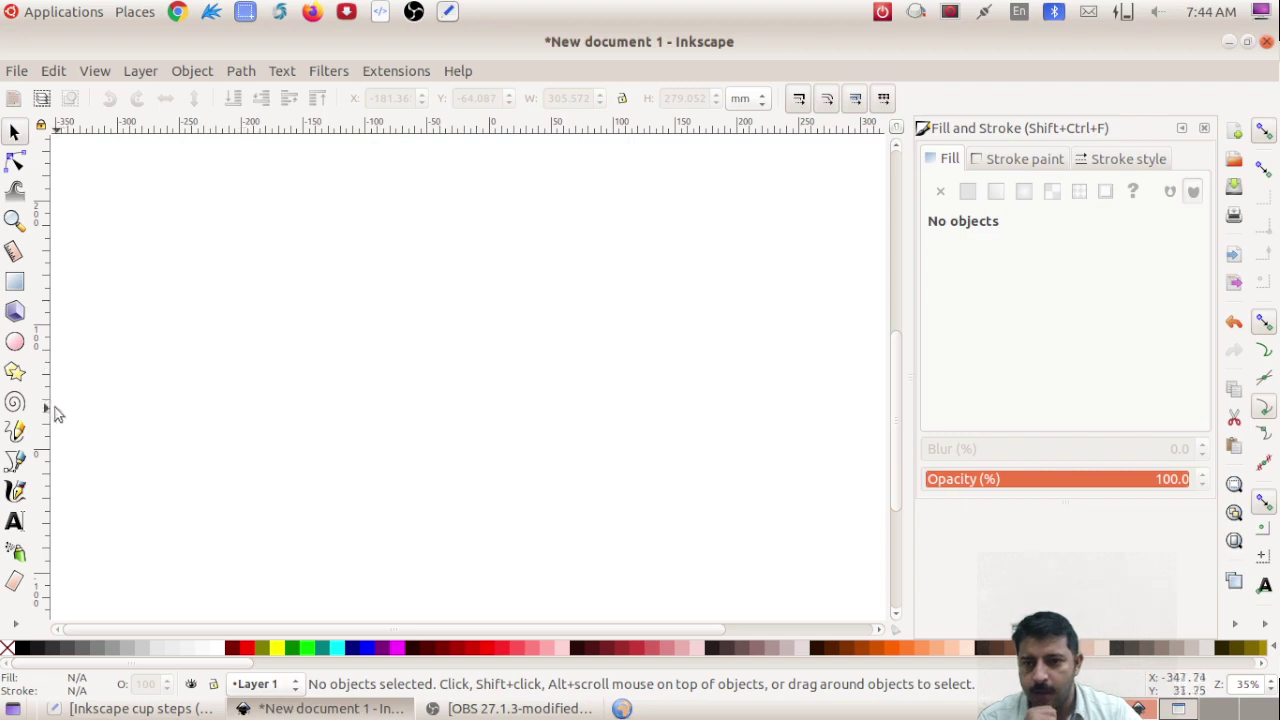
Draw a tall maroon-filled ellipse (Rx 91.092, Ry 126.622 mm) for the cup body.
click(13, 345)
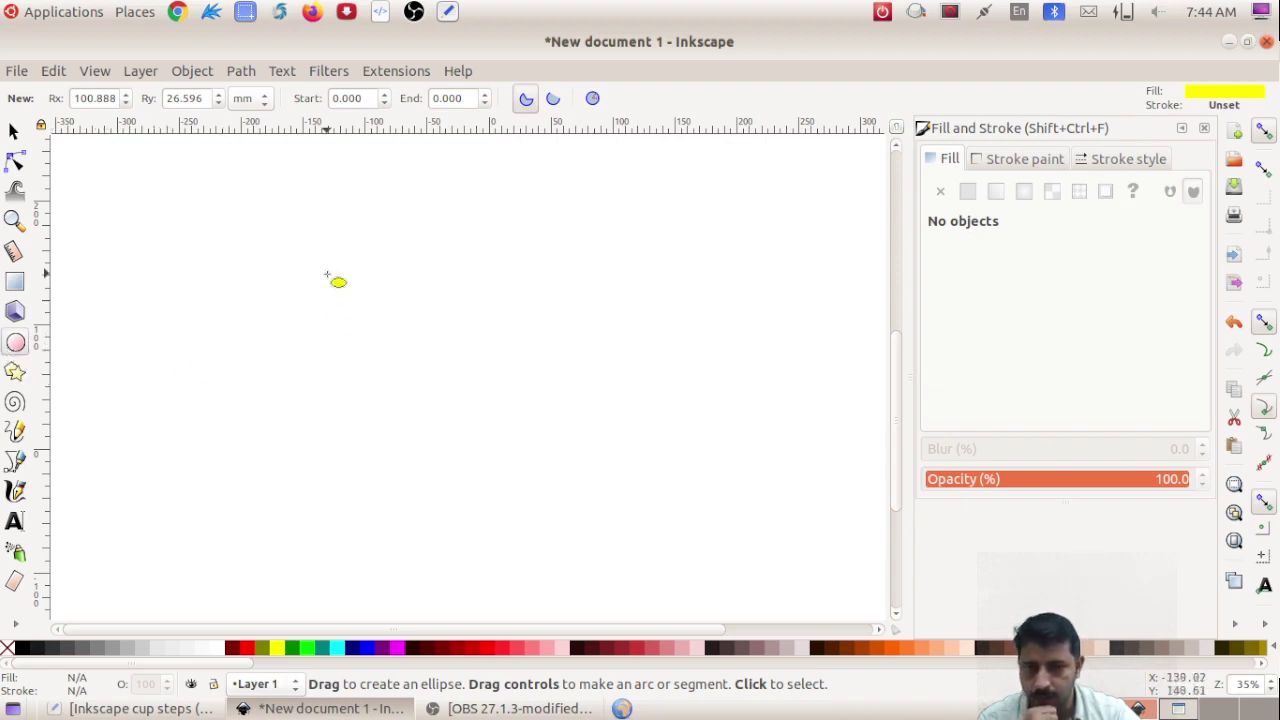
click(236, 652)
mouse_move(236, 652)
mouse_down()
mouse_move(340, 229)
mouse_move(320, 197)
mouse_move(303, 216)
mouse_move(345, 293)
mouse_move(507, 521)
mouse_move(530, 527)
mouse_up()
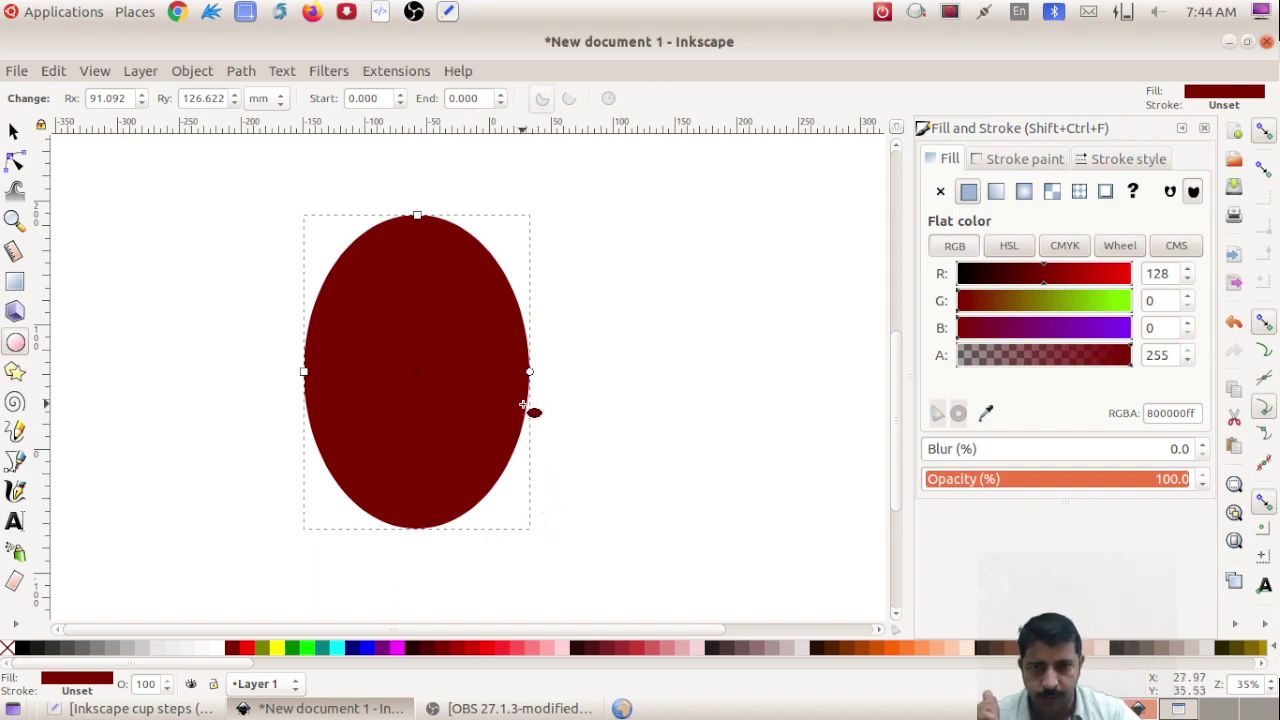
Switch the maroon ellipse's fill to a radial gradient in Fill and Stroke, then deselect it.
click(200, 72)
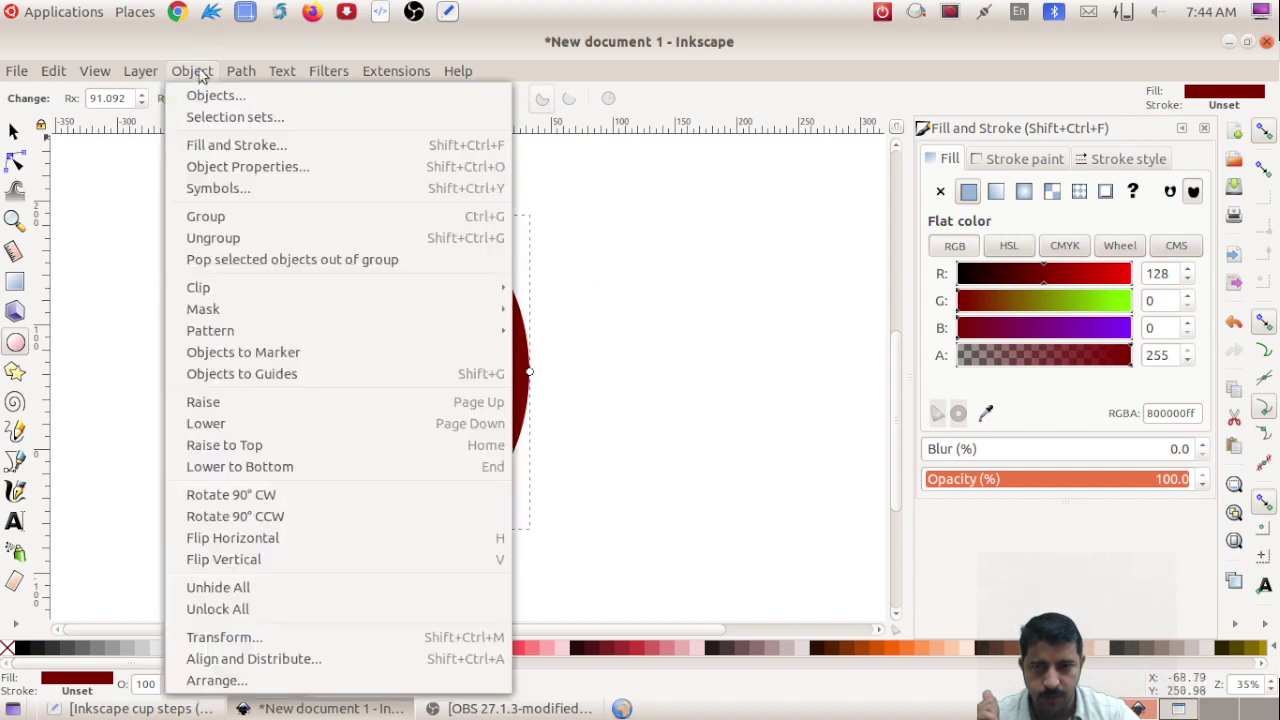
click(1003, 137)
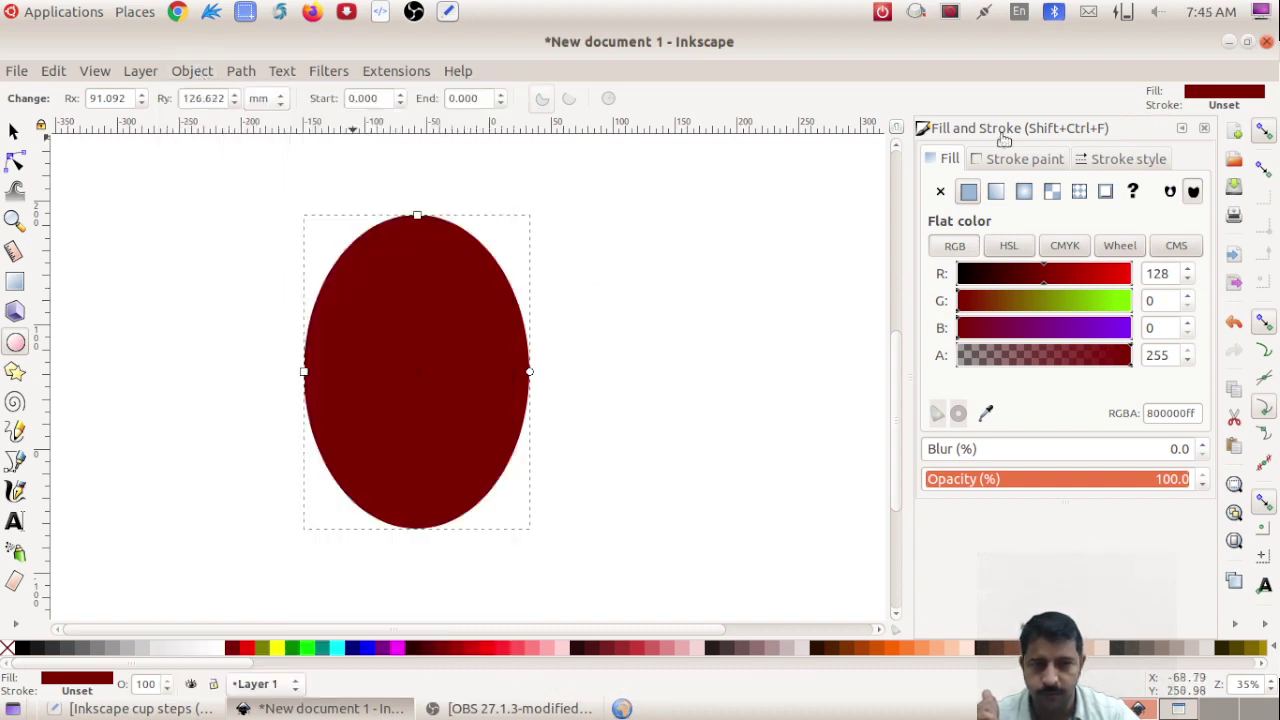
click(195, 72)
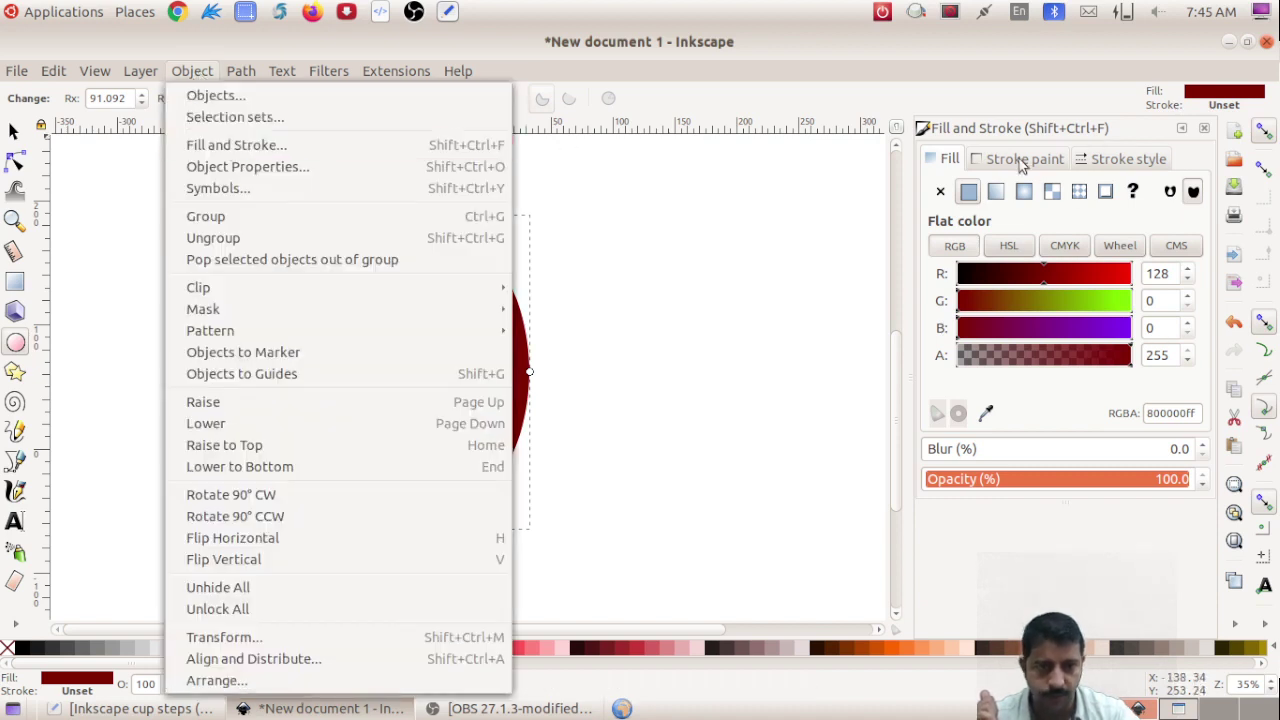
click(940, 168)
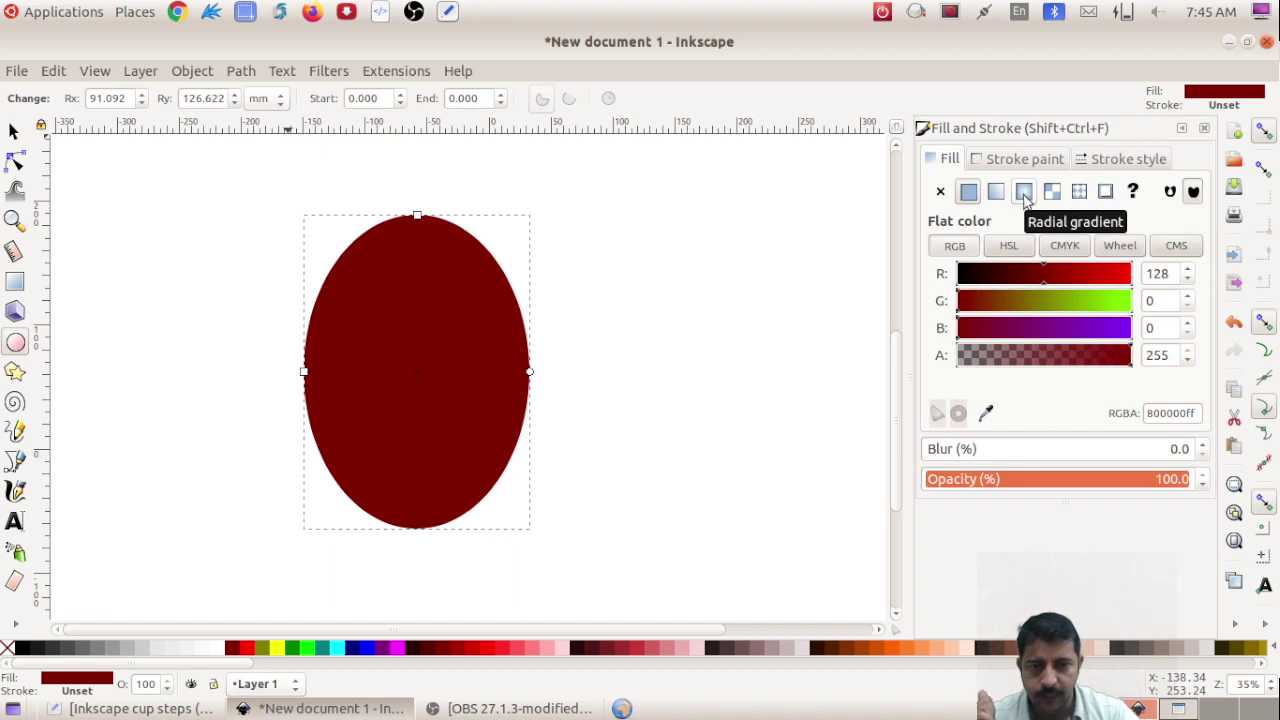
click(1024, 193)
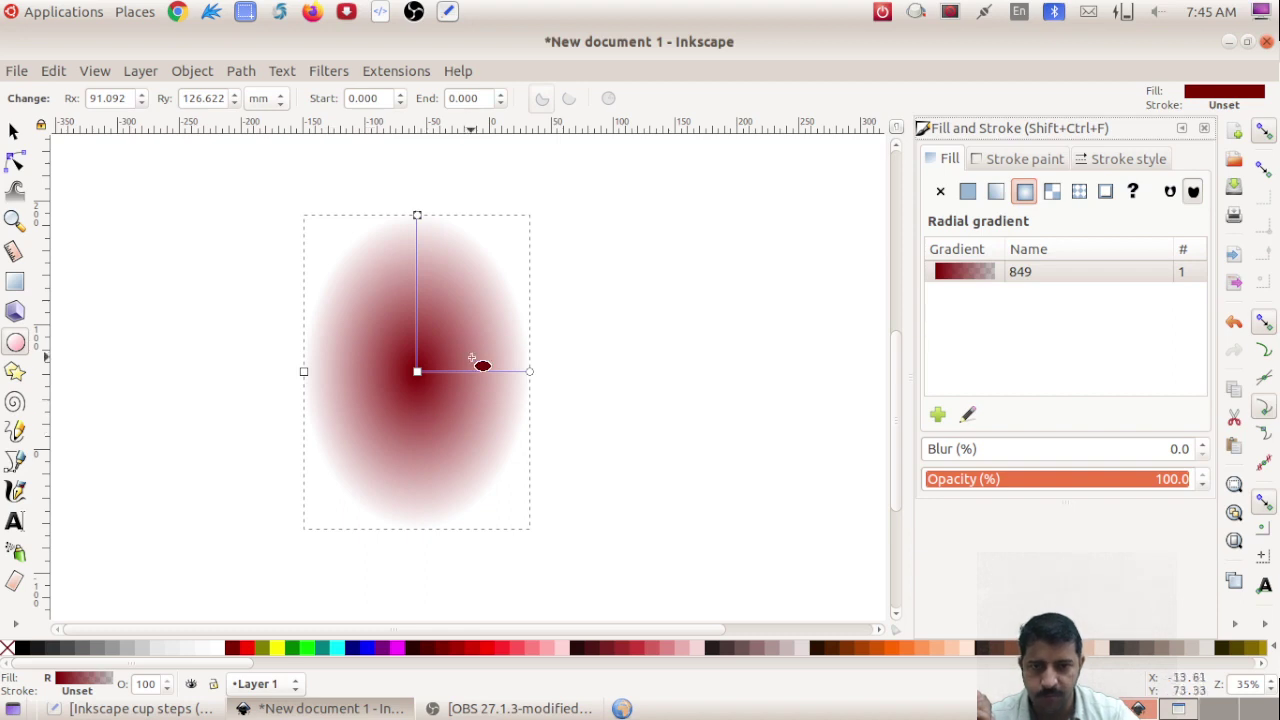
key(Escape)
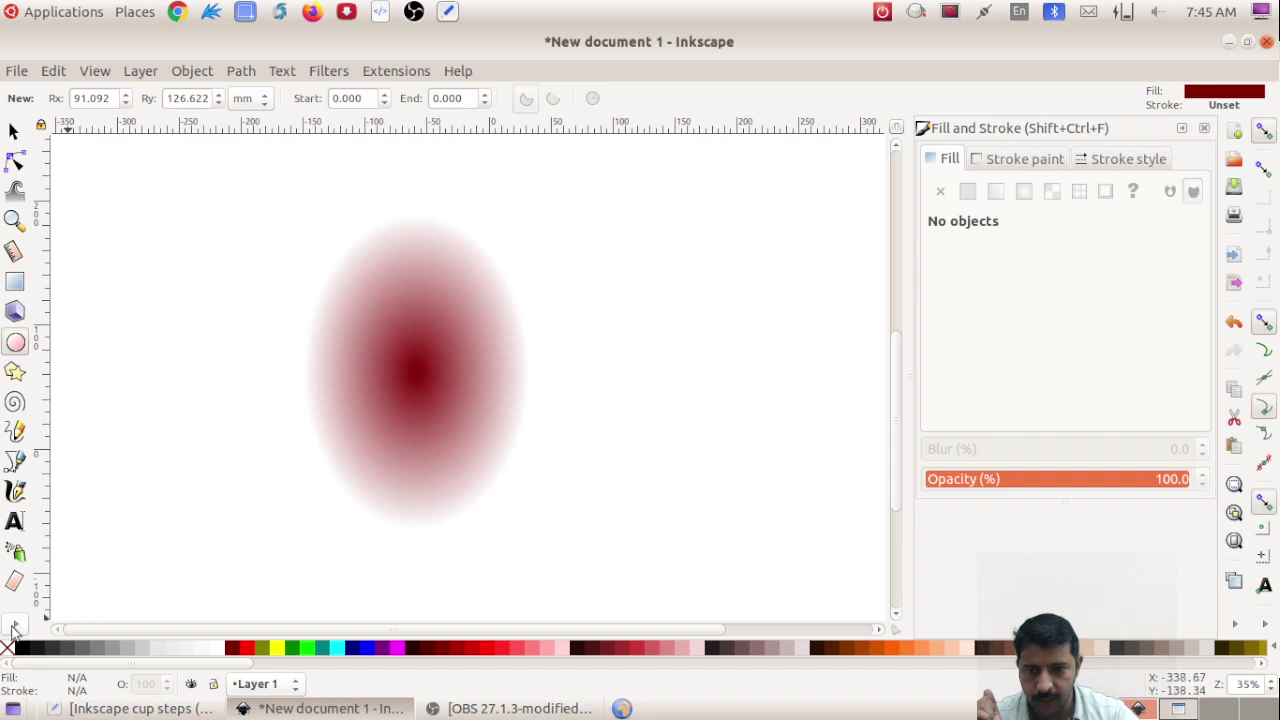
Select the gradient-filled ellipse and show its gradient handles.
click(14, 627)
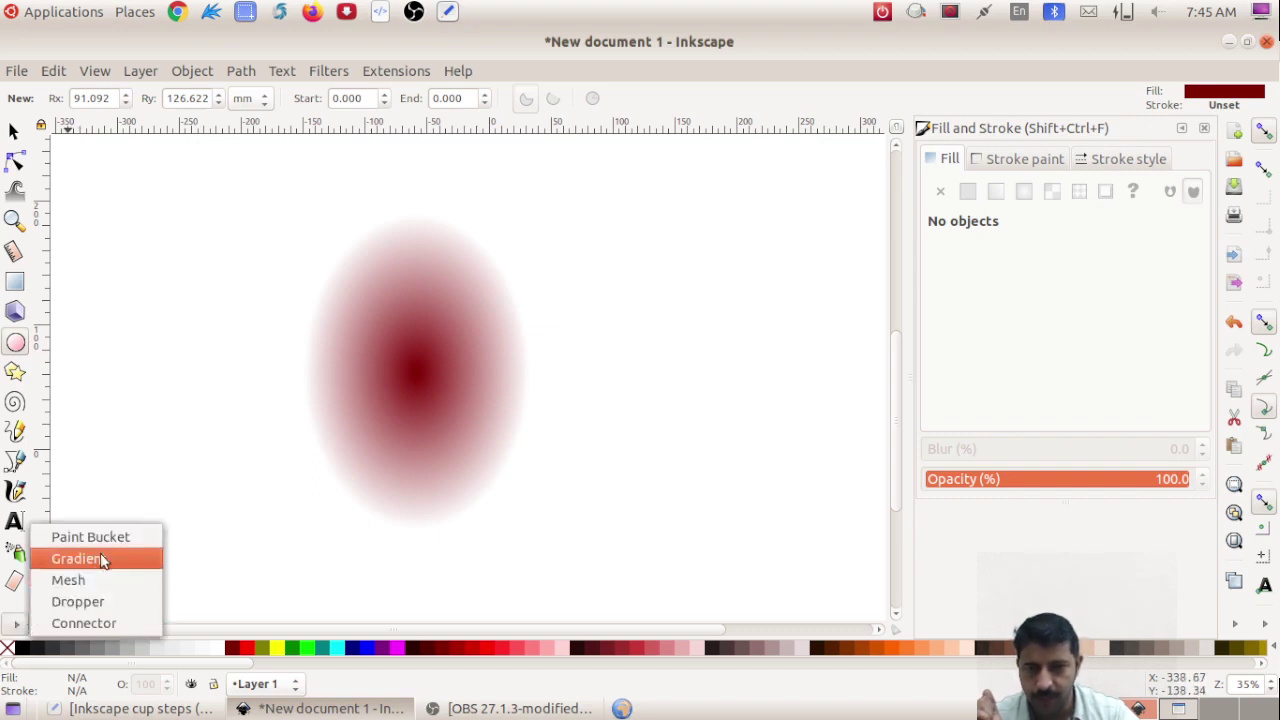
click(68, 285)
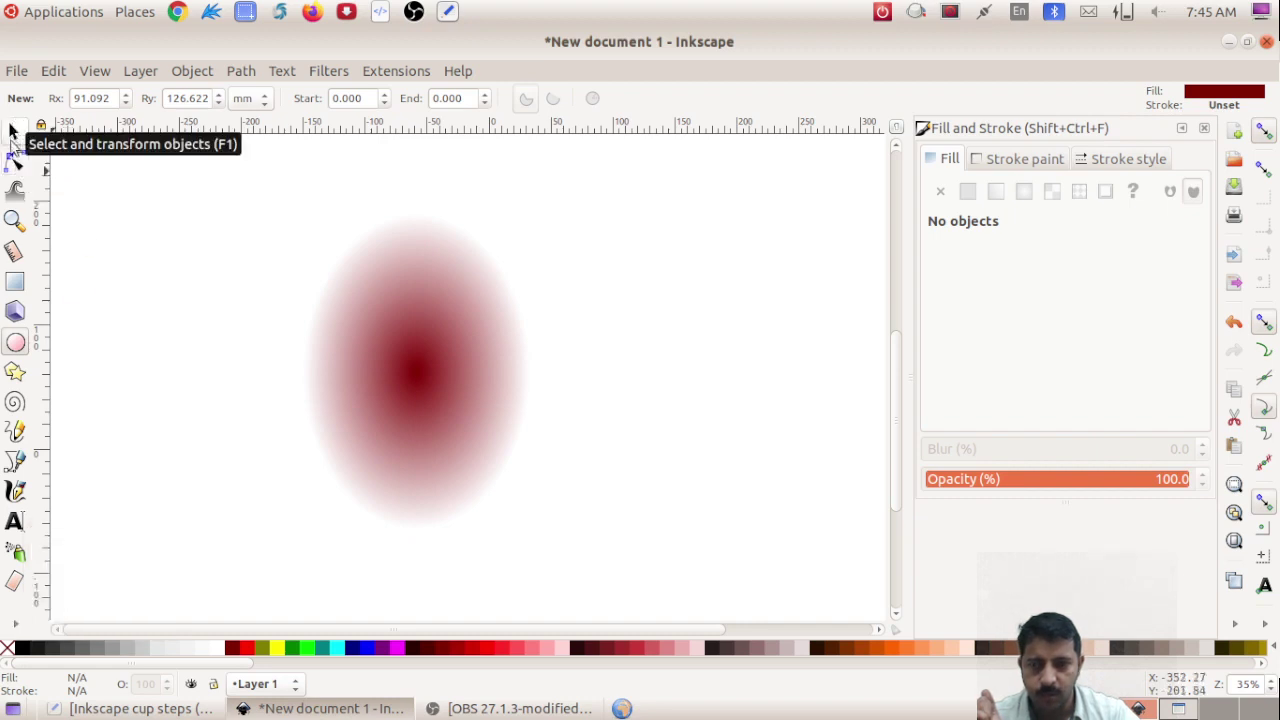
click(14, 163)
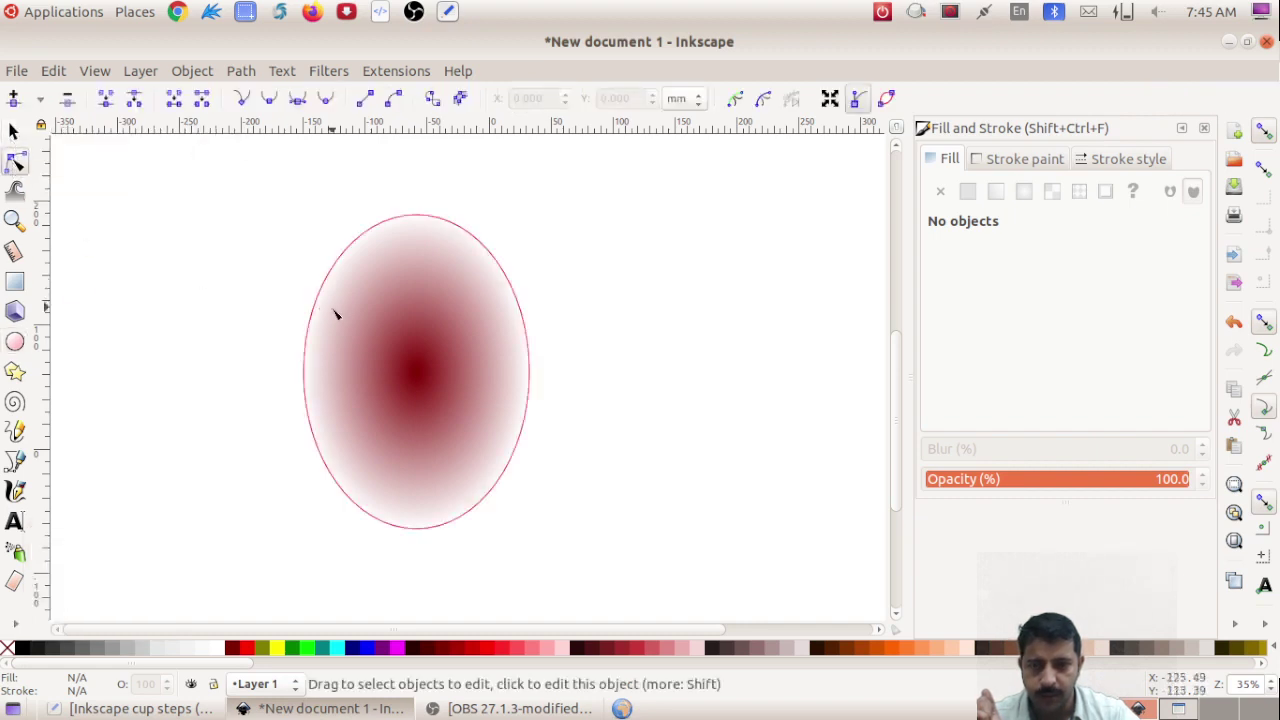
click(14, 131)
click(439, 364)
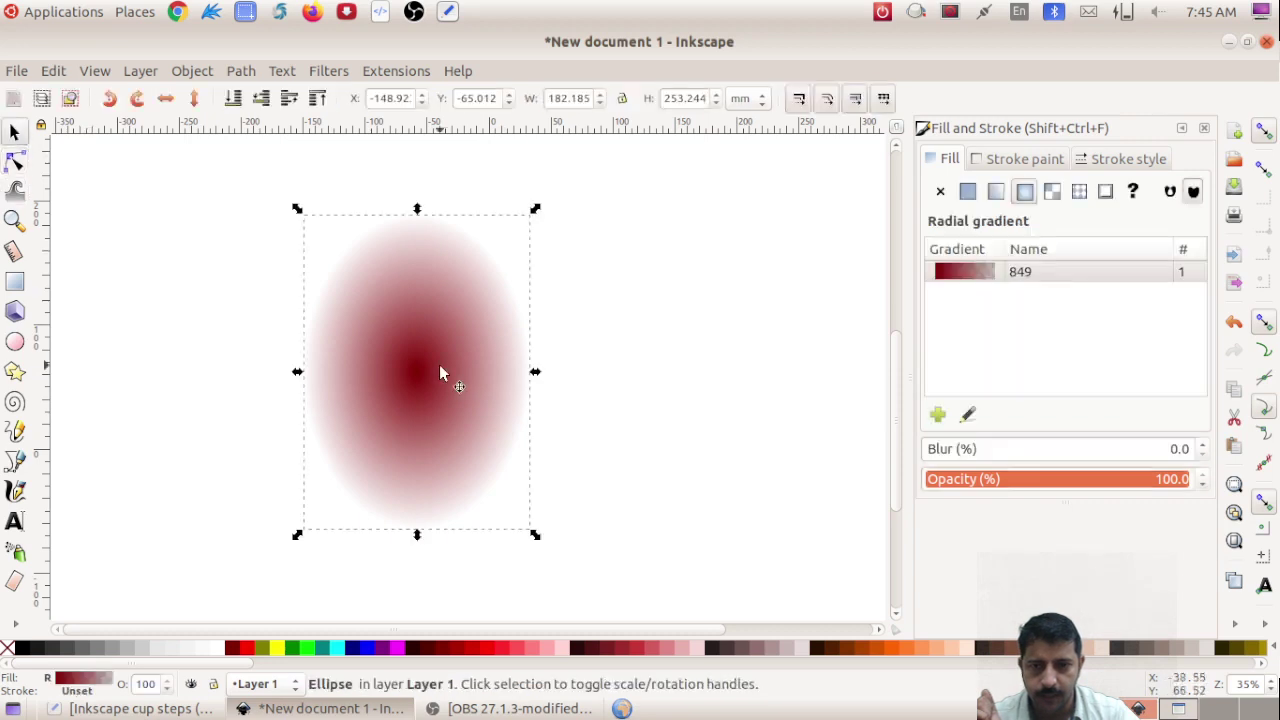
click(18, 163)
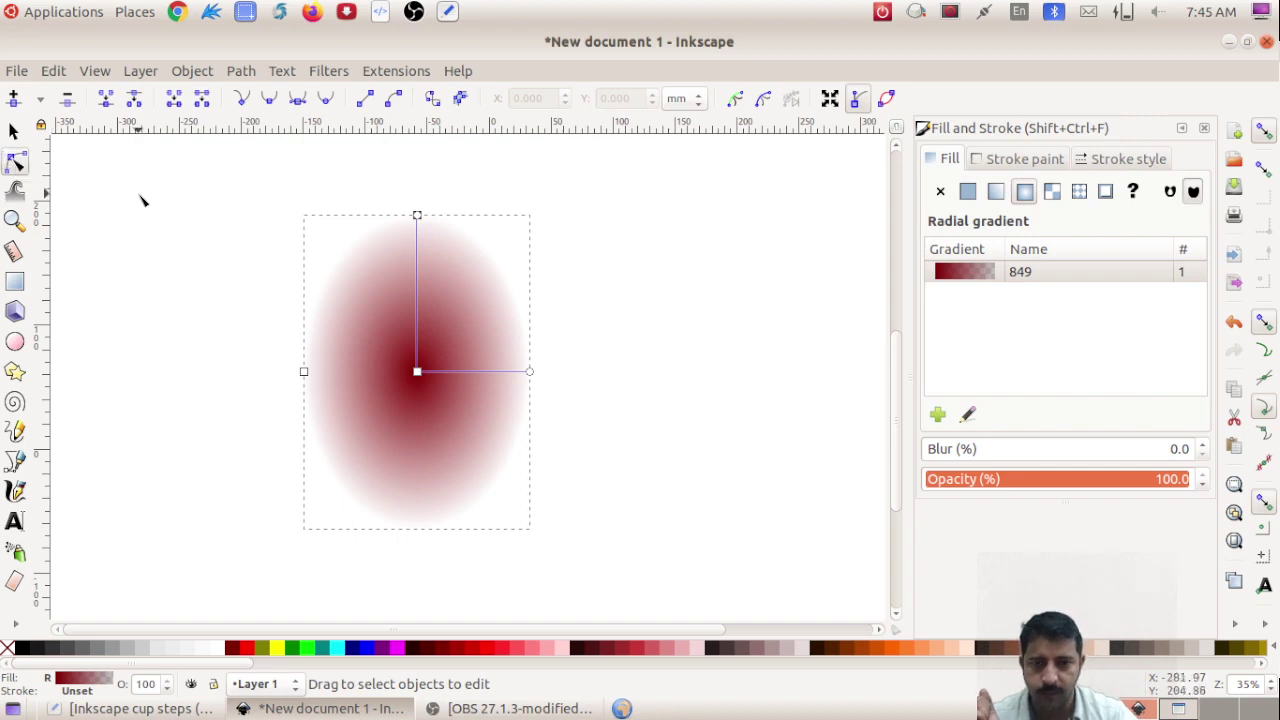
click(15, 133)
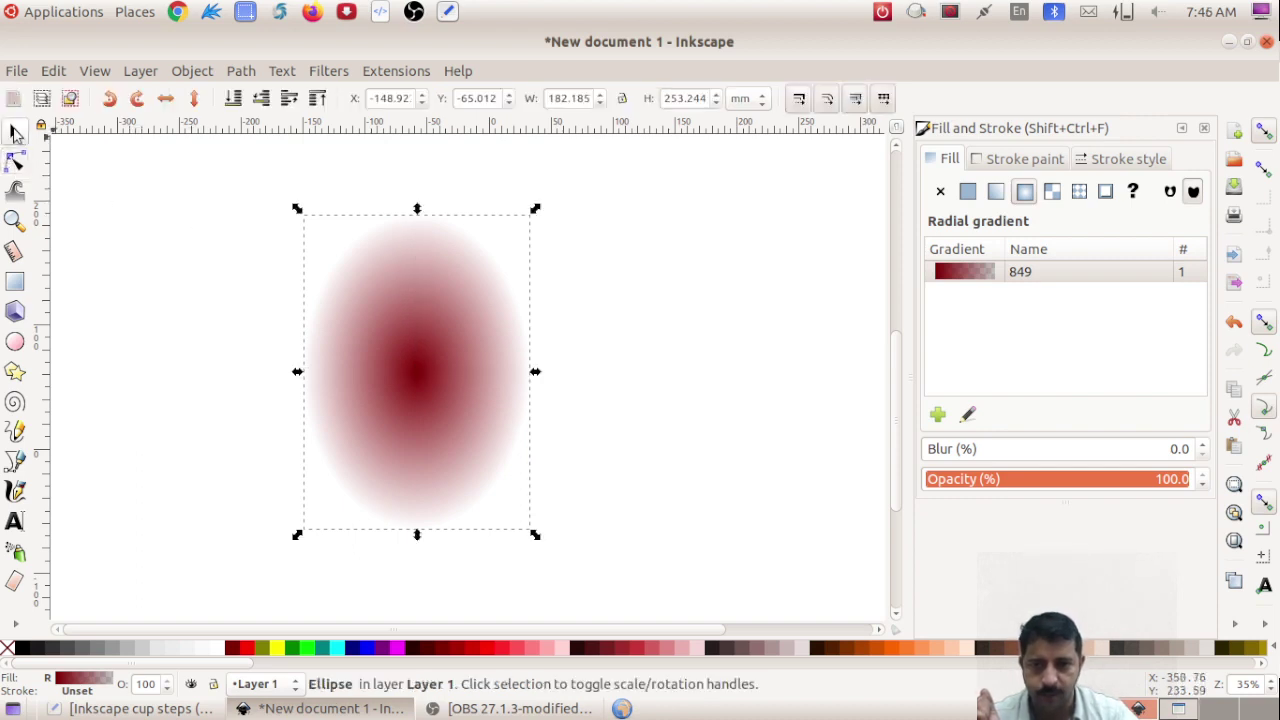
click(15, 160)
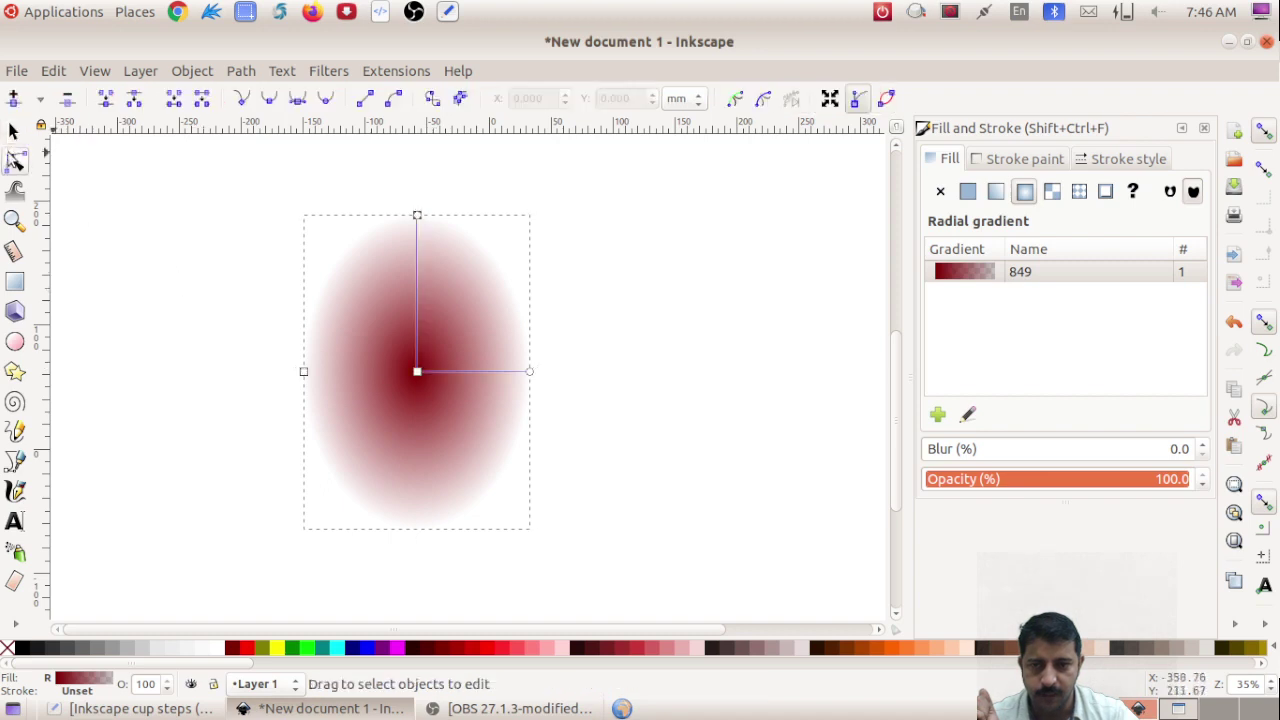
click(182, 268)
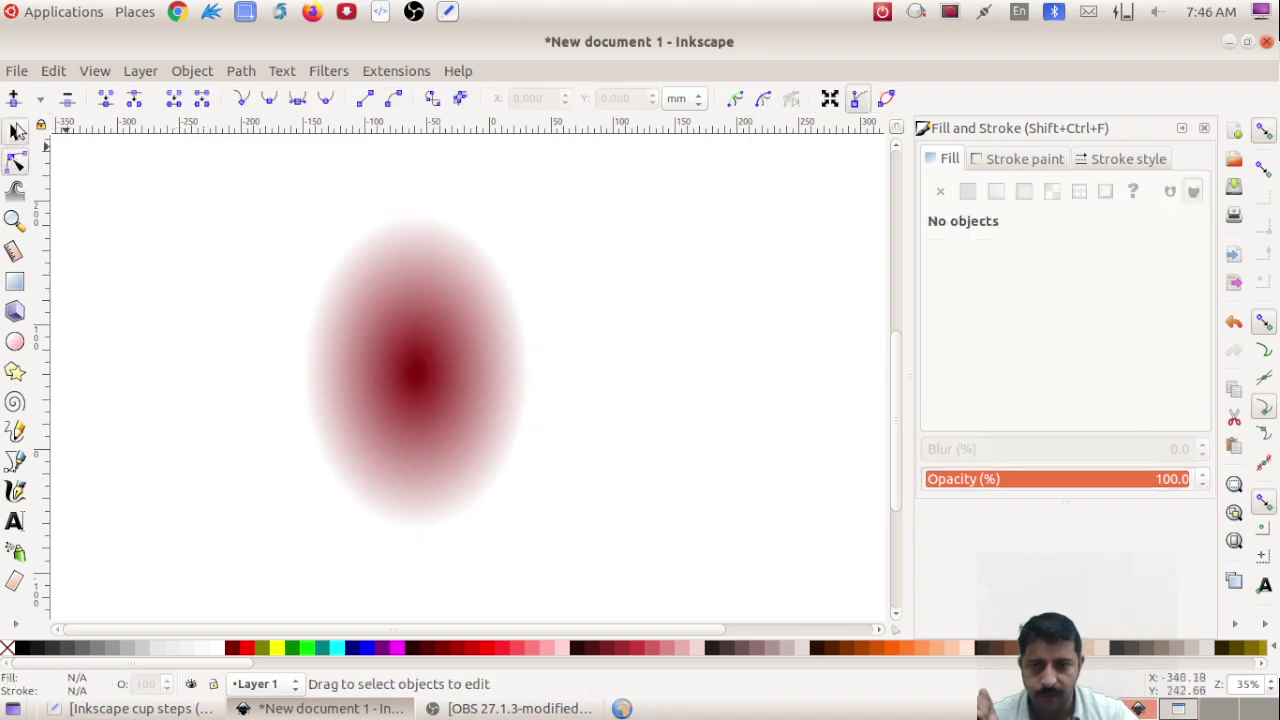
click(15, 130)
click(468, 412)
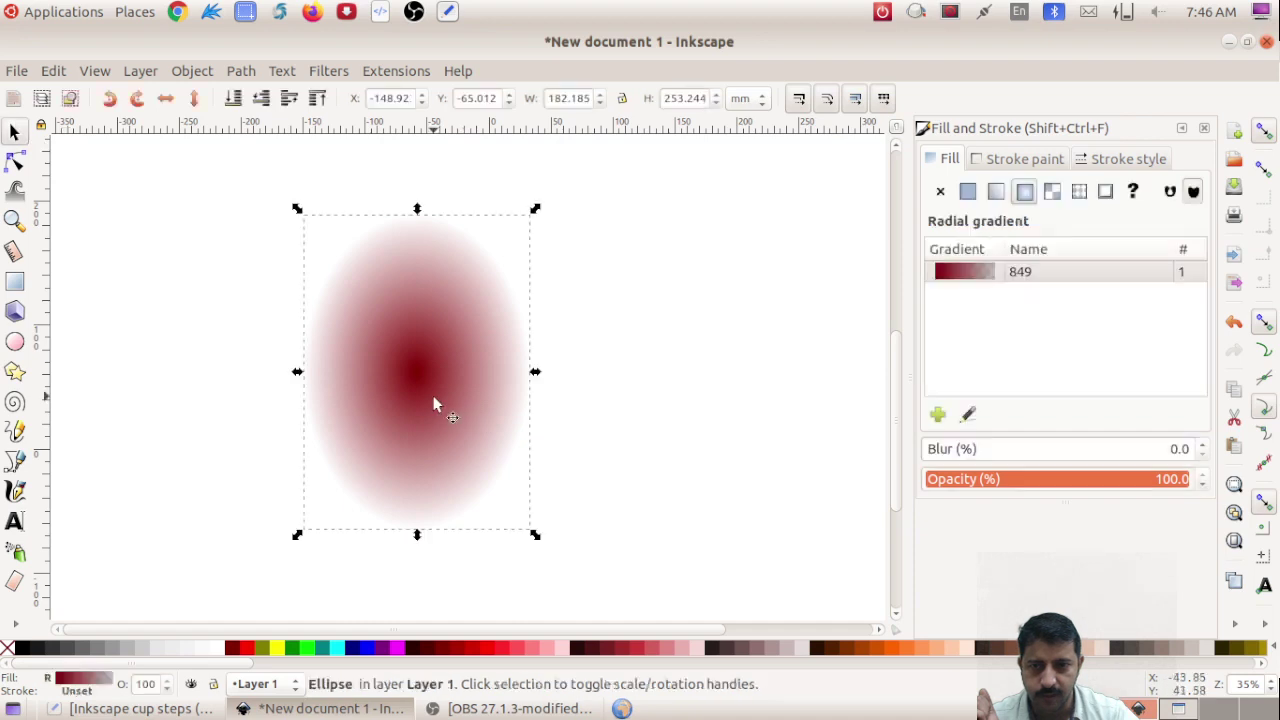
With the Gradient tool, pick the ellipse's outer top gradient stop.
click(14, 624)
click(74, 560)
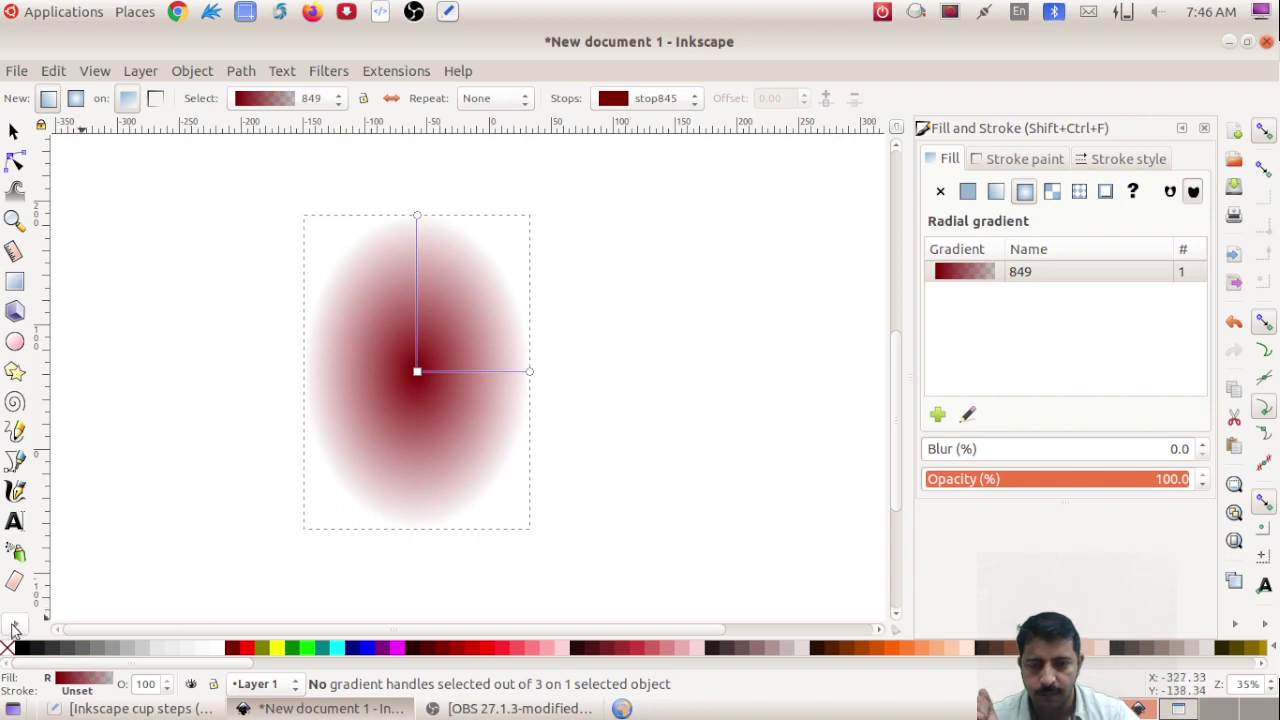
click(13, 627)
click(124, 560)
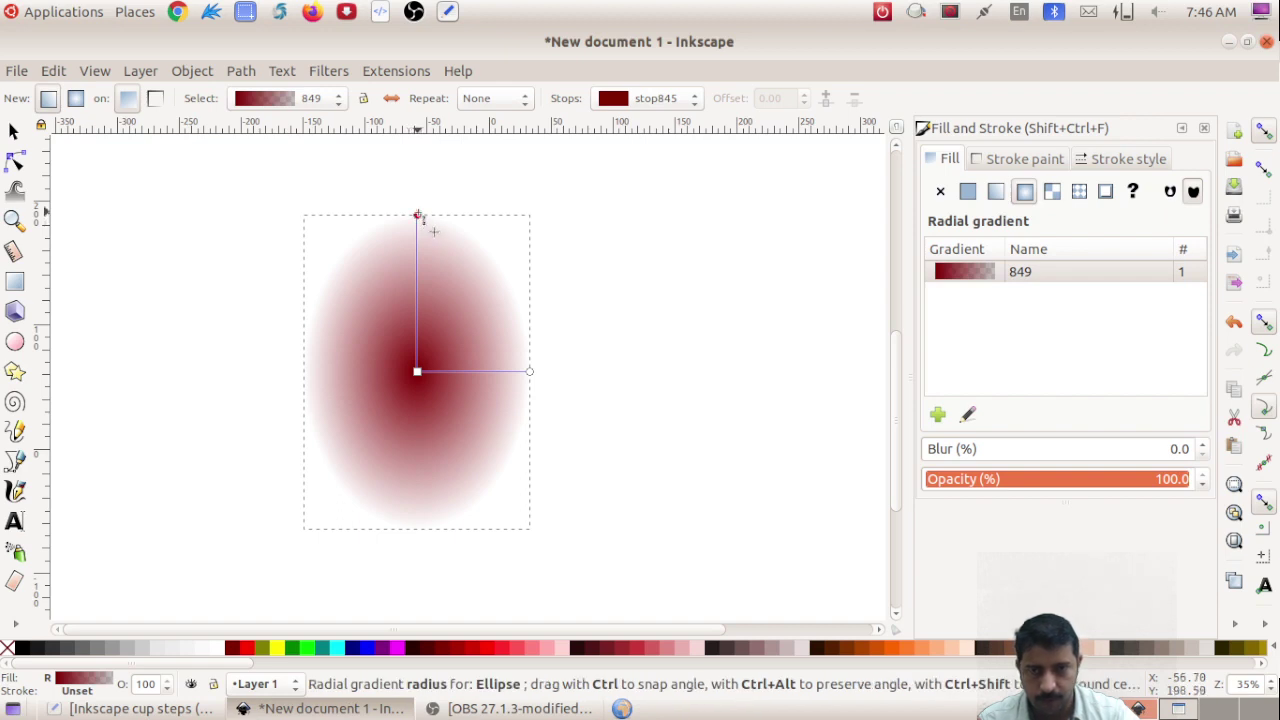
click(419, 217)
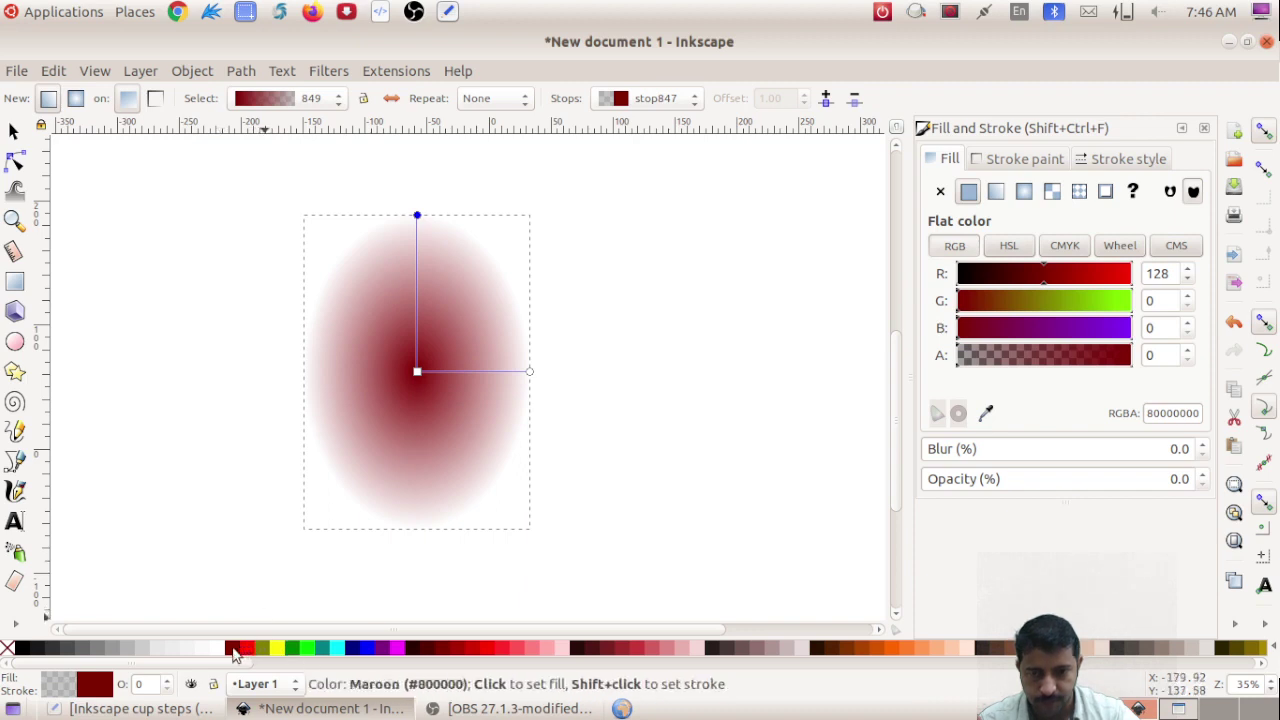
Make the outer gradient stop opaque maroon and the centre stop white.
click(236, 650)
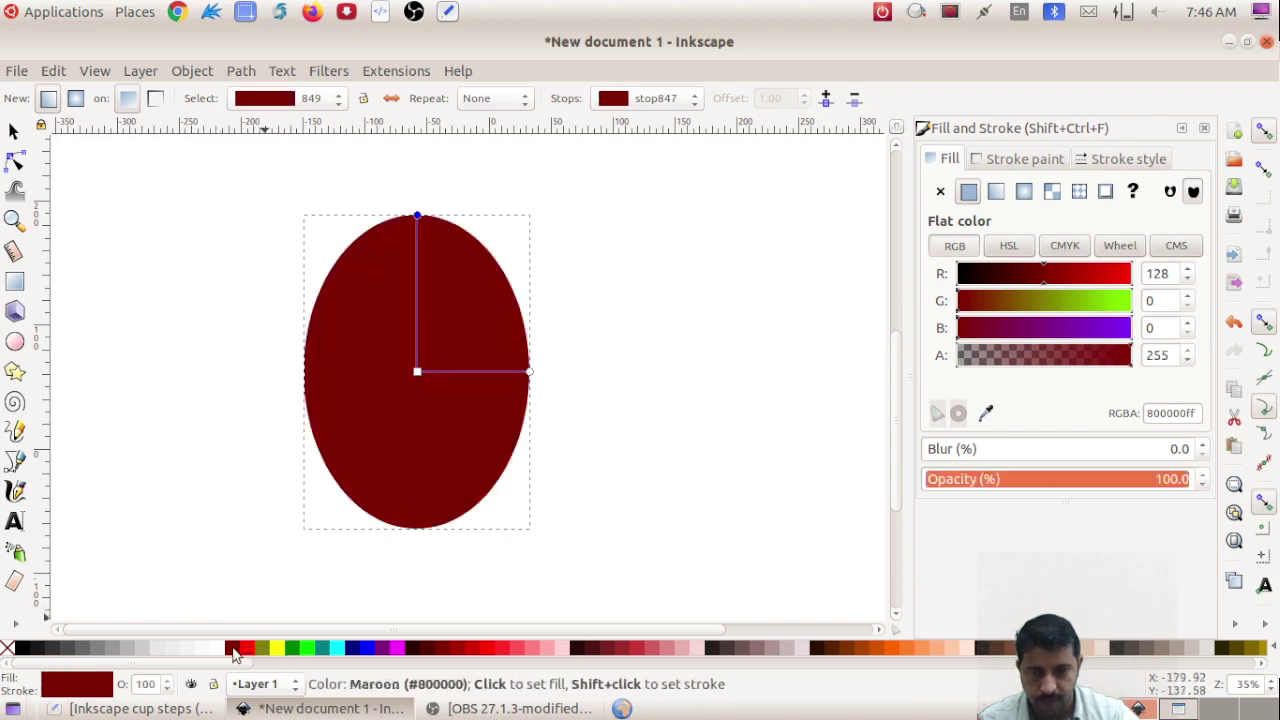
click(417, 372)
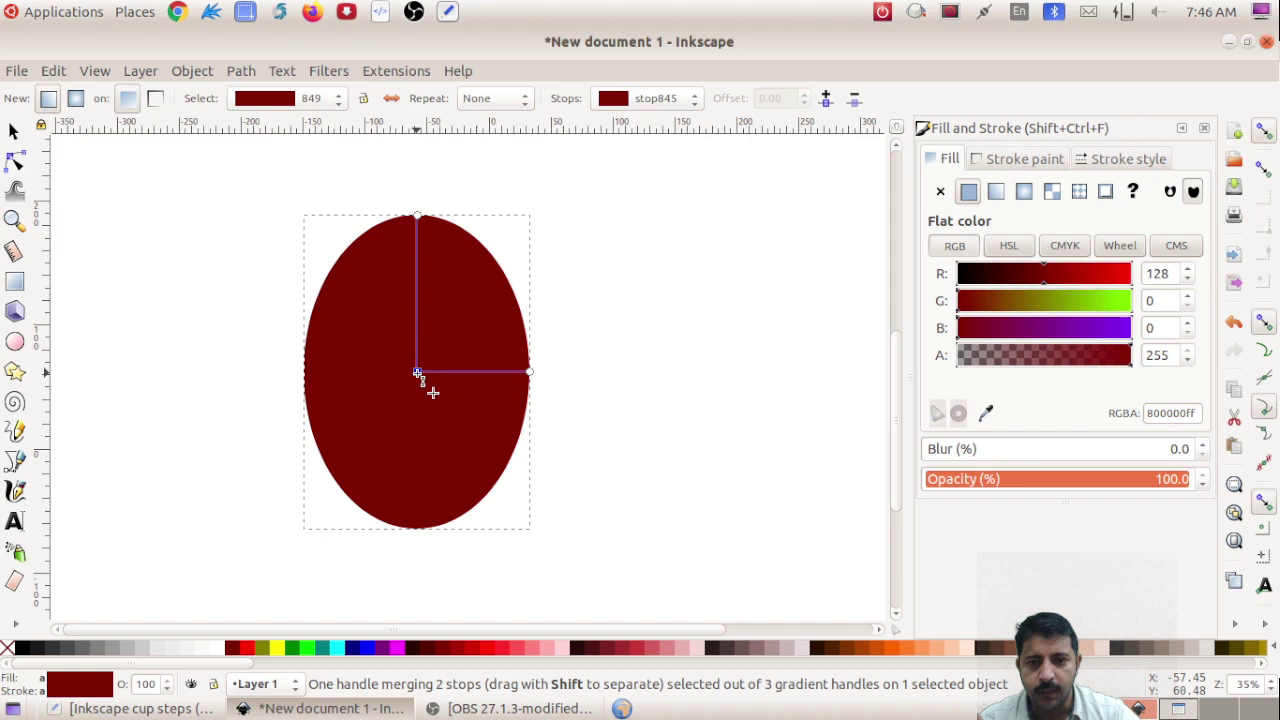
click(218, 649)
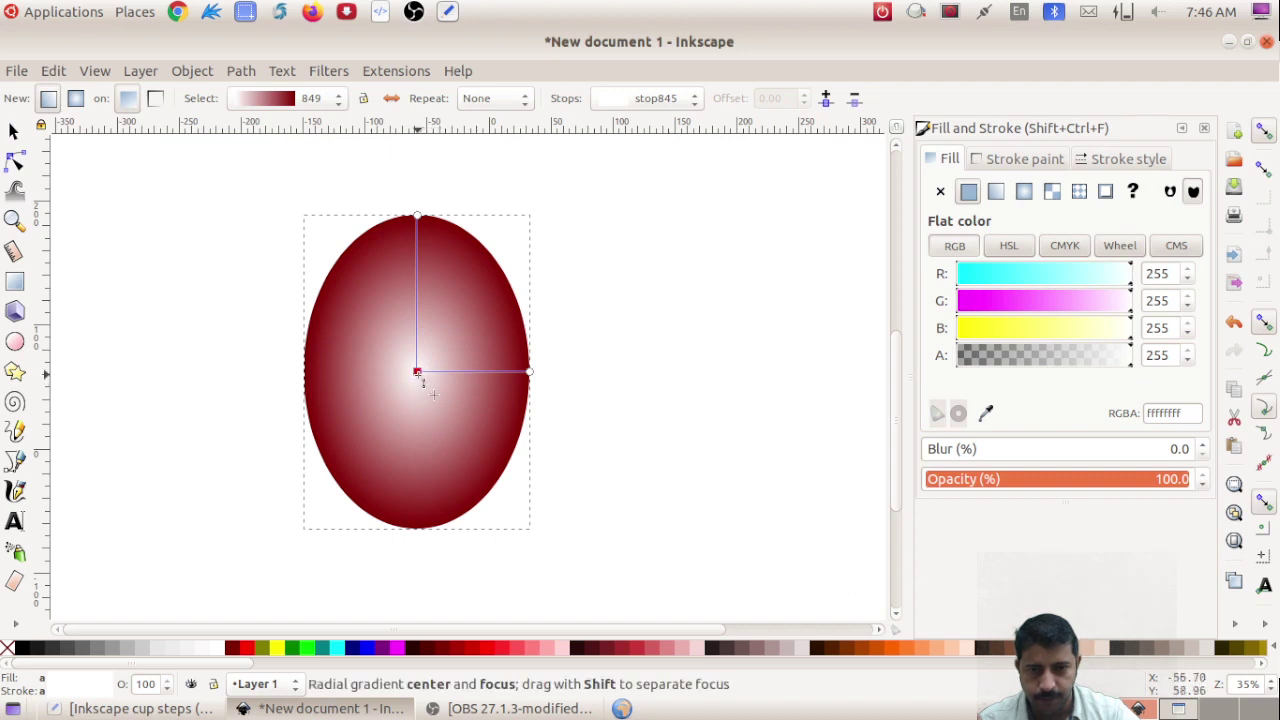
Shift the highlight lower, narrow it horizontally, adjust its top radius, then deselect.
drag(417, 373, 413, 401)
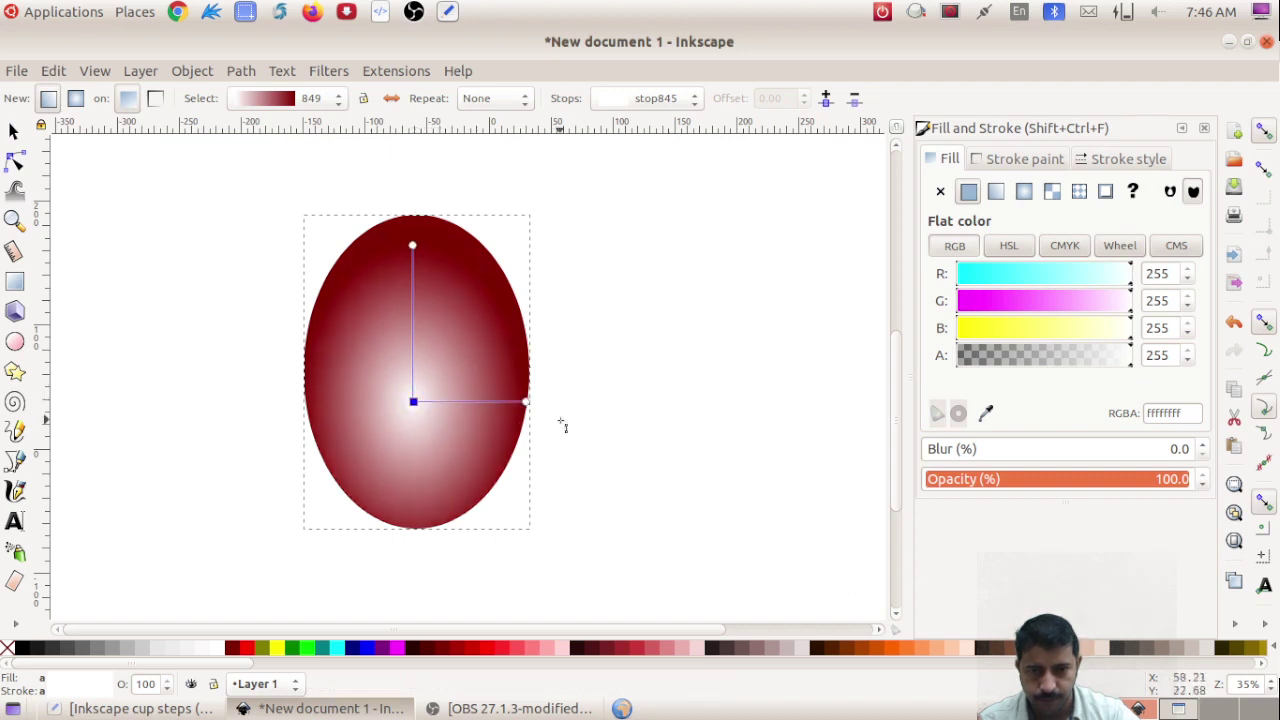
drag(527, 401, 487, 402)
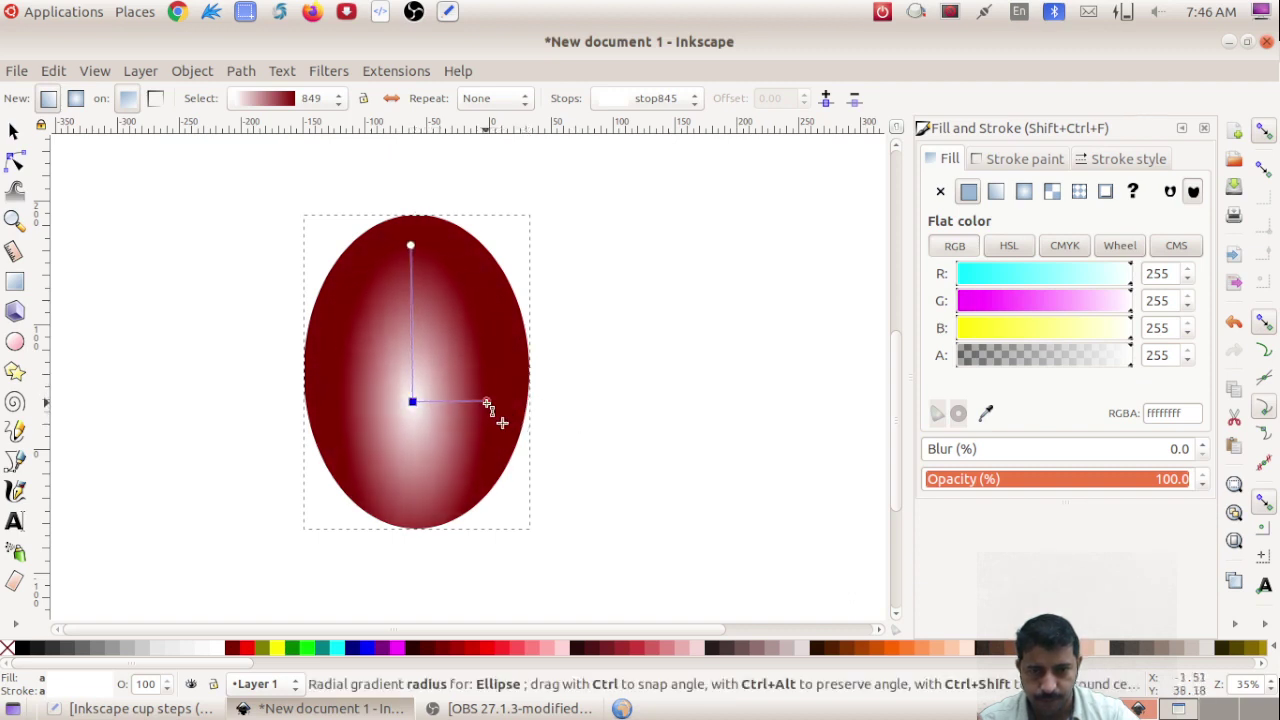
click(487, 402)
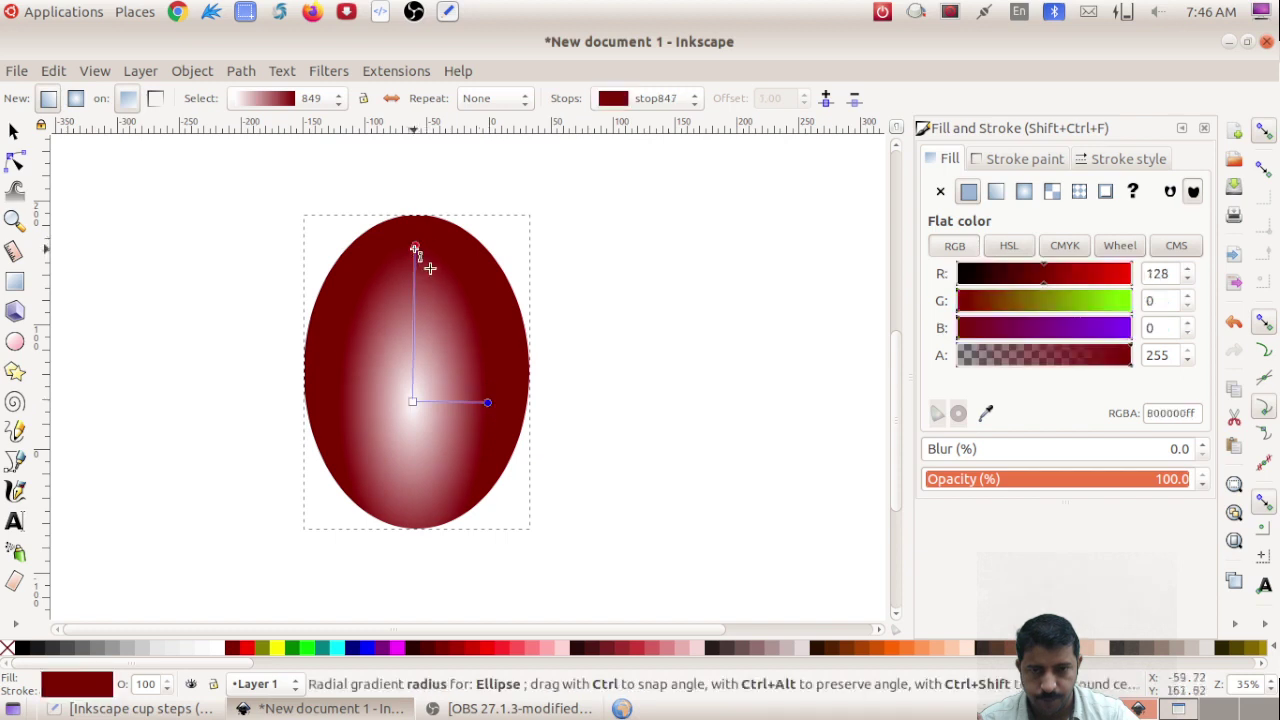
drag(415, 249, 415, 244)
click(415, 244)
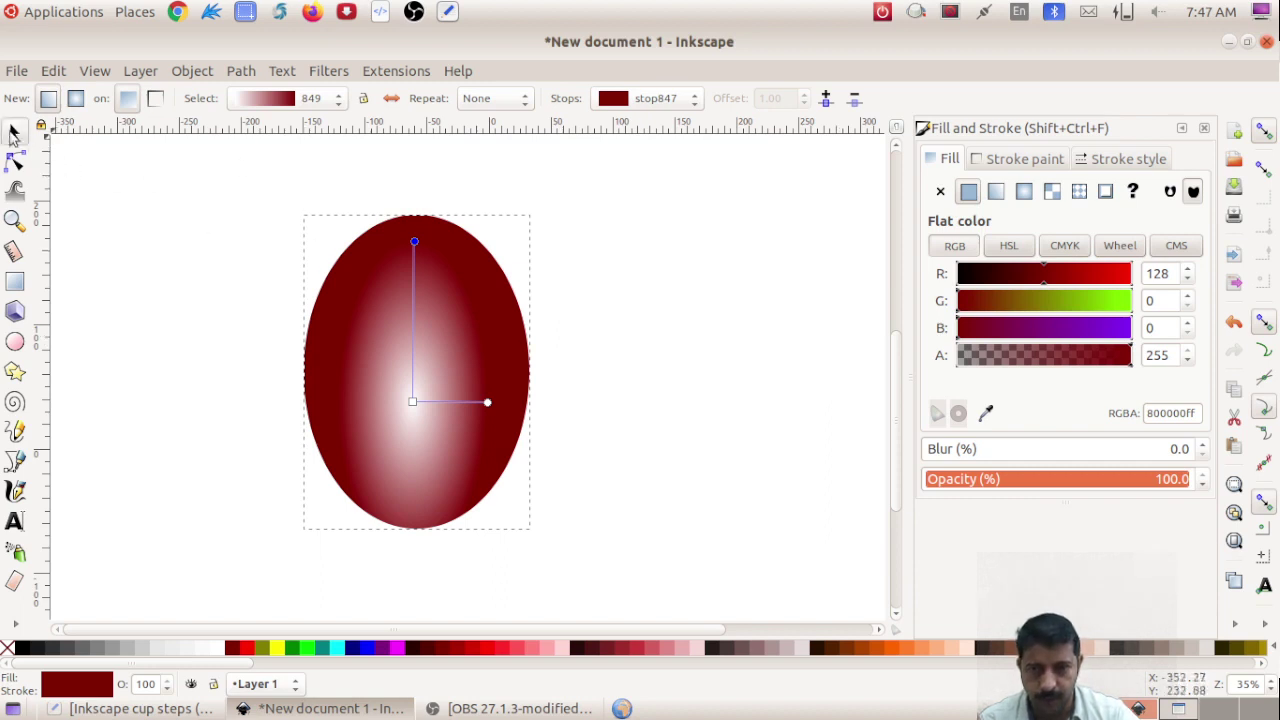
click(12, 133)
click(809, 234)
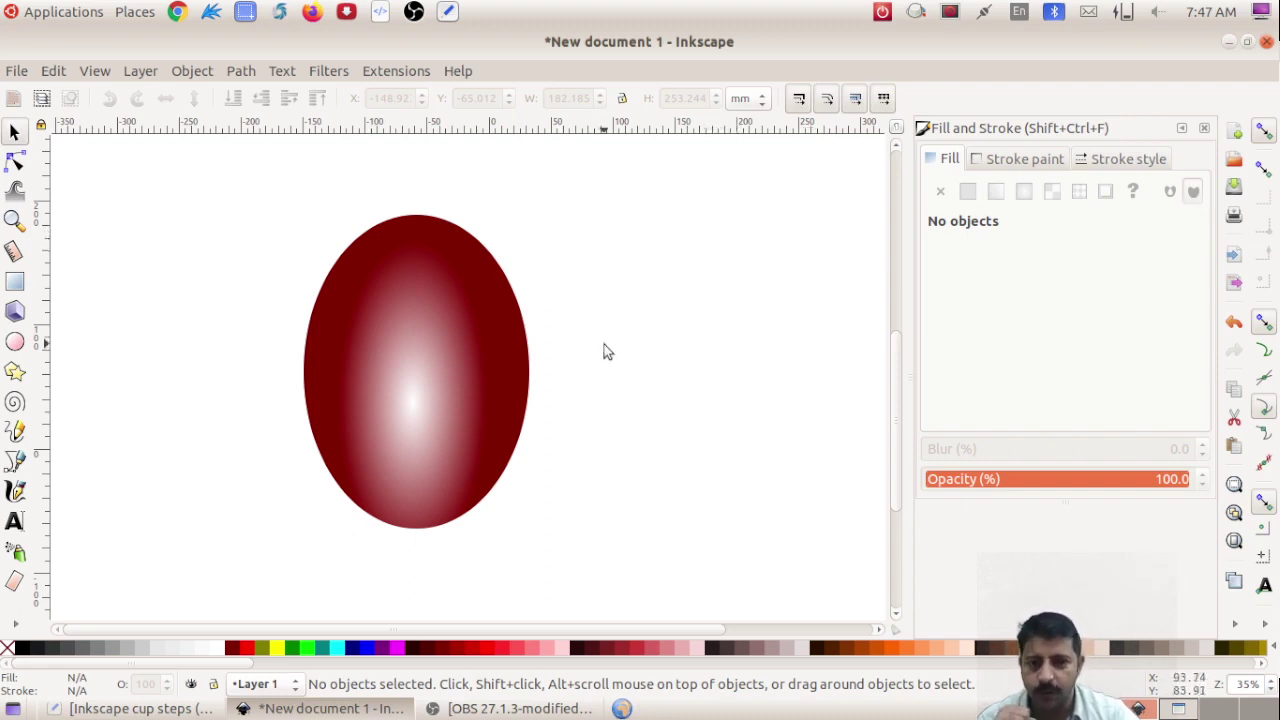
Draw a wide green ellipse across the top of the maroon oval.
click(15, 343)
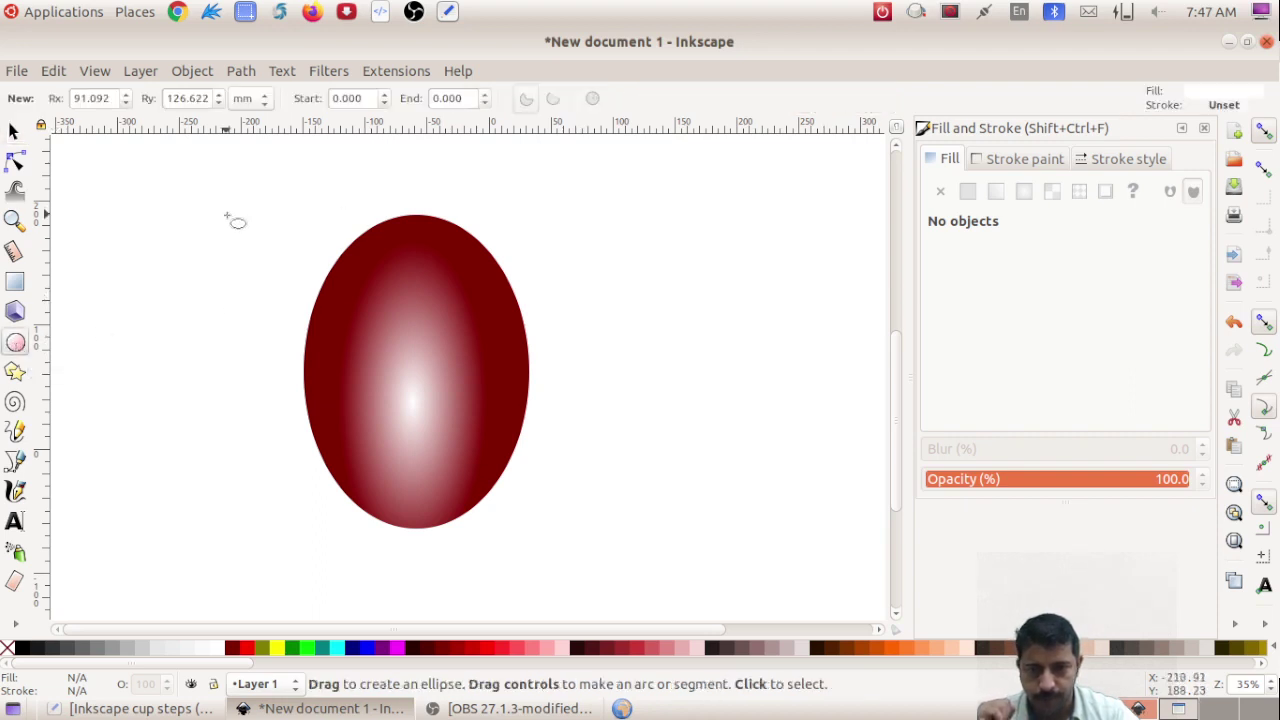
drag(214, 198, 568, 361)
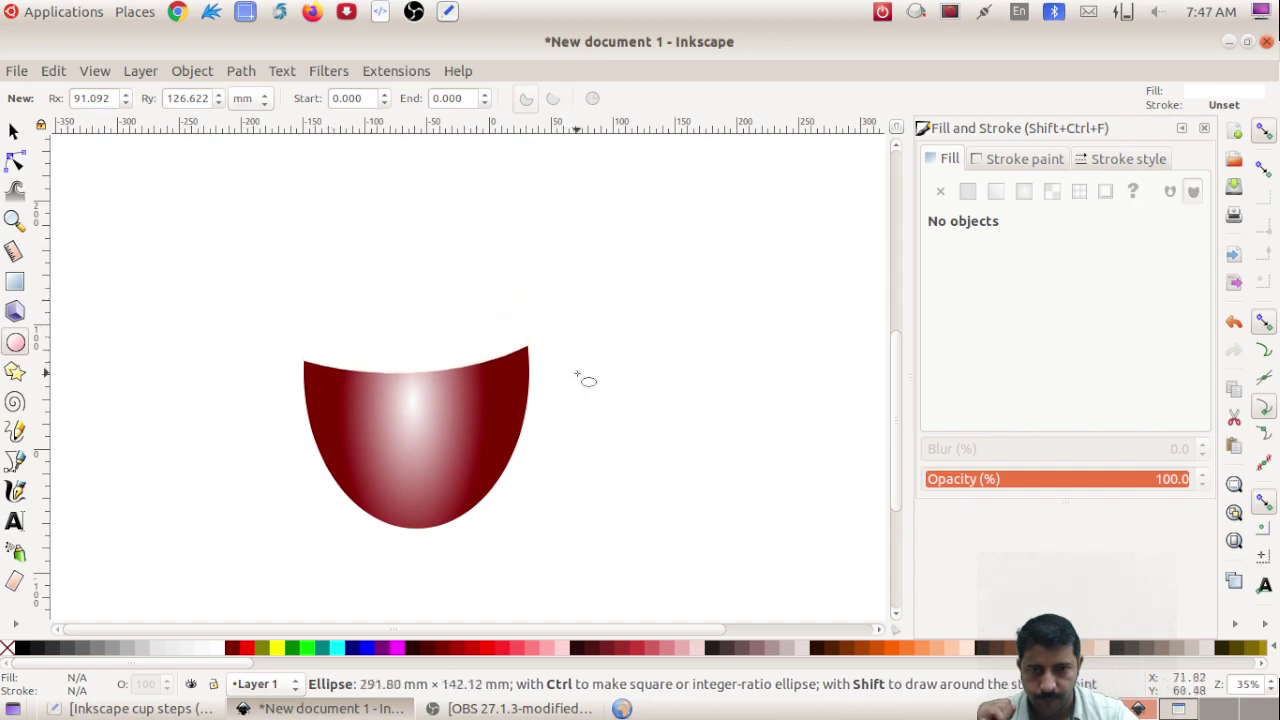
drag(568, 361, 578, 372)
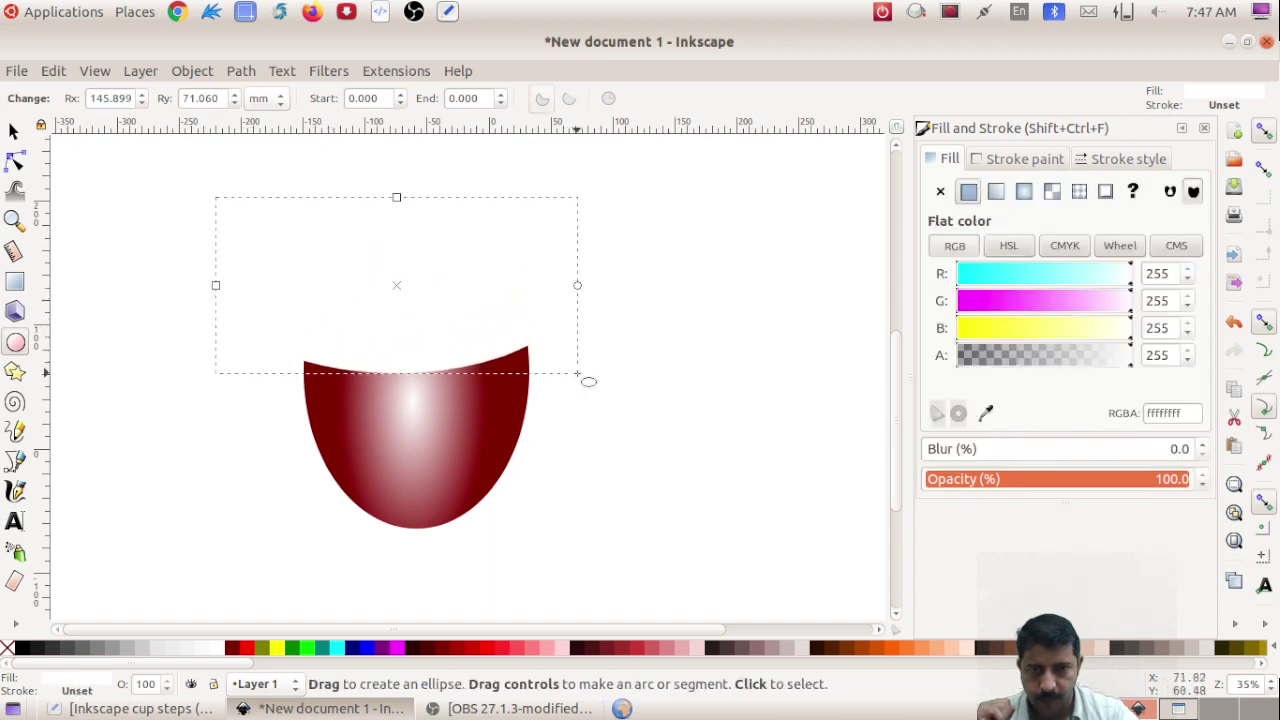
click(295, 651)
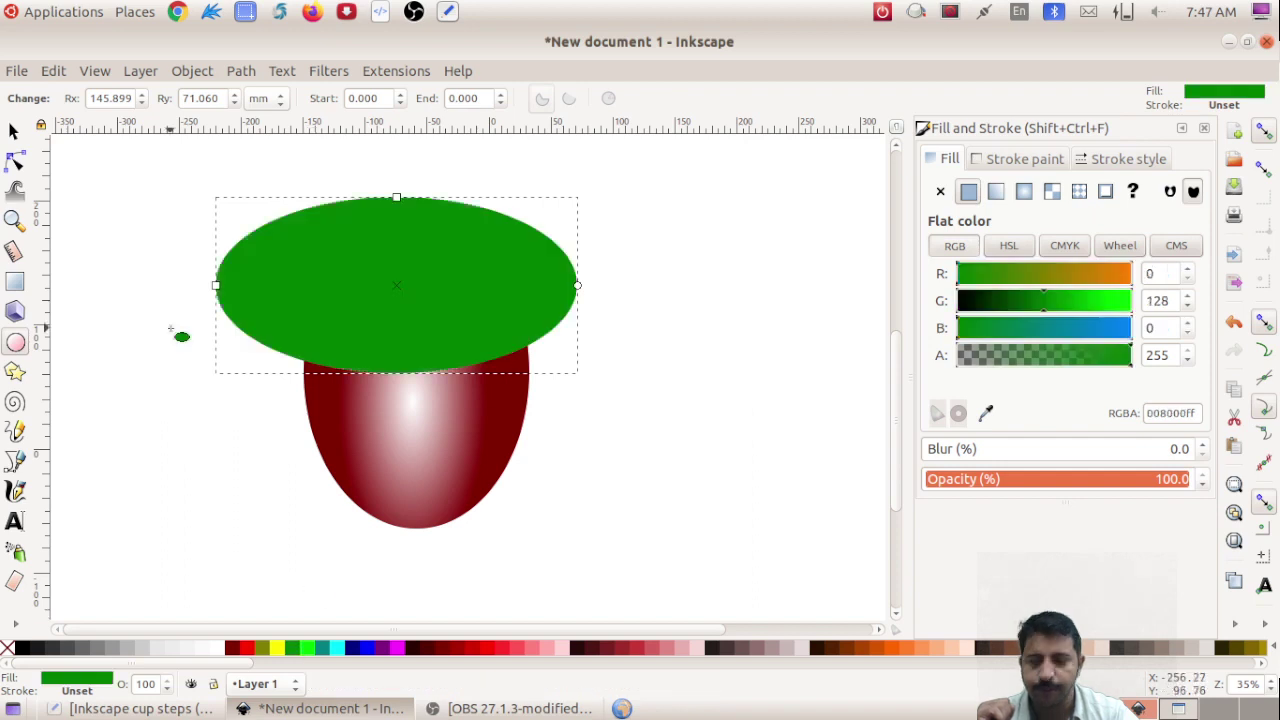
Centre the green ellipse over the oval and stretch it downward.
click(15, 132)
drag(382, 318, 408, 328)
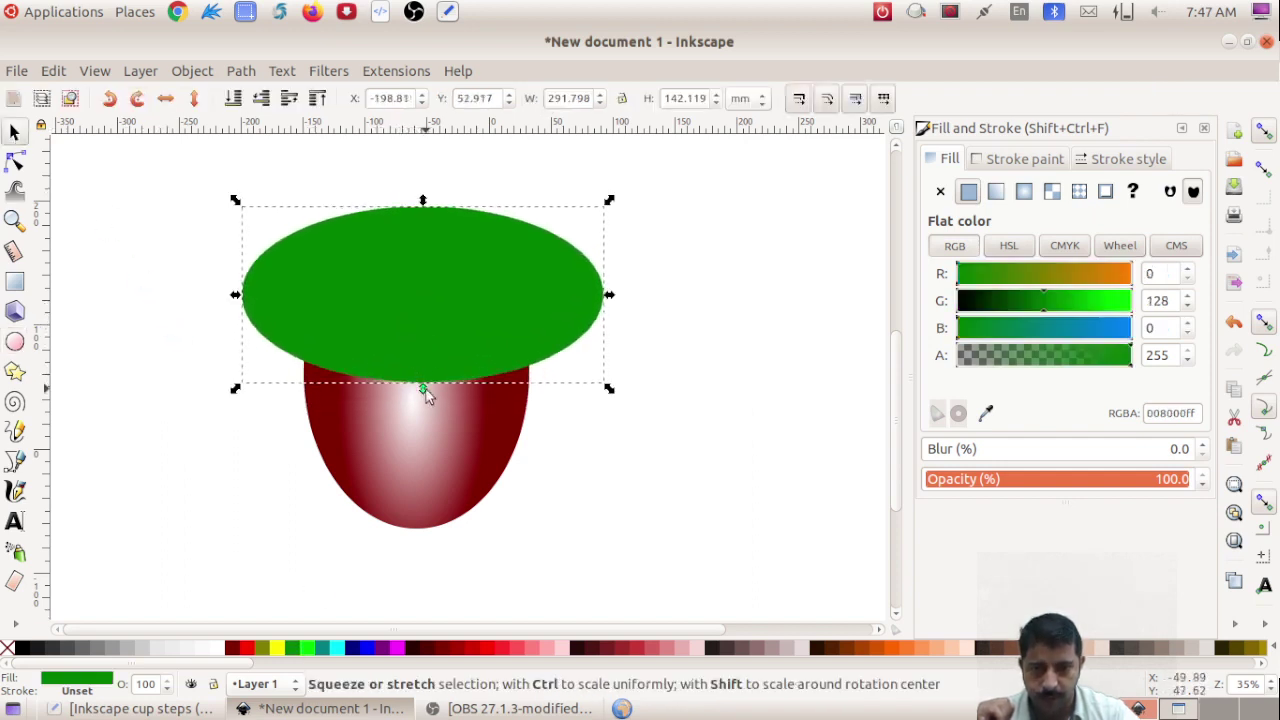
drag(420, 390, 416, 407)
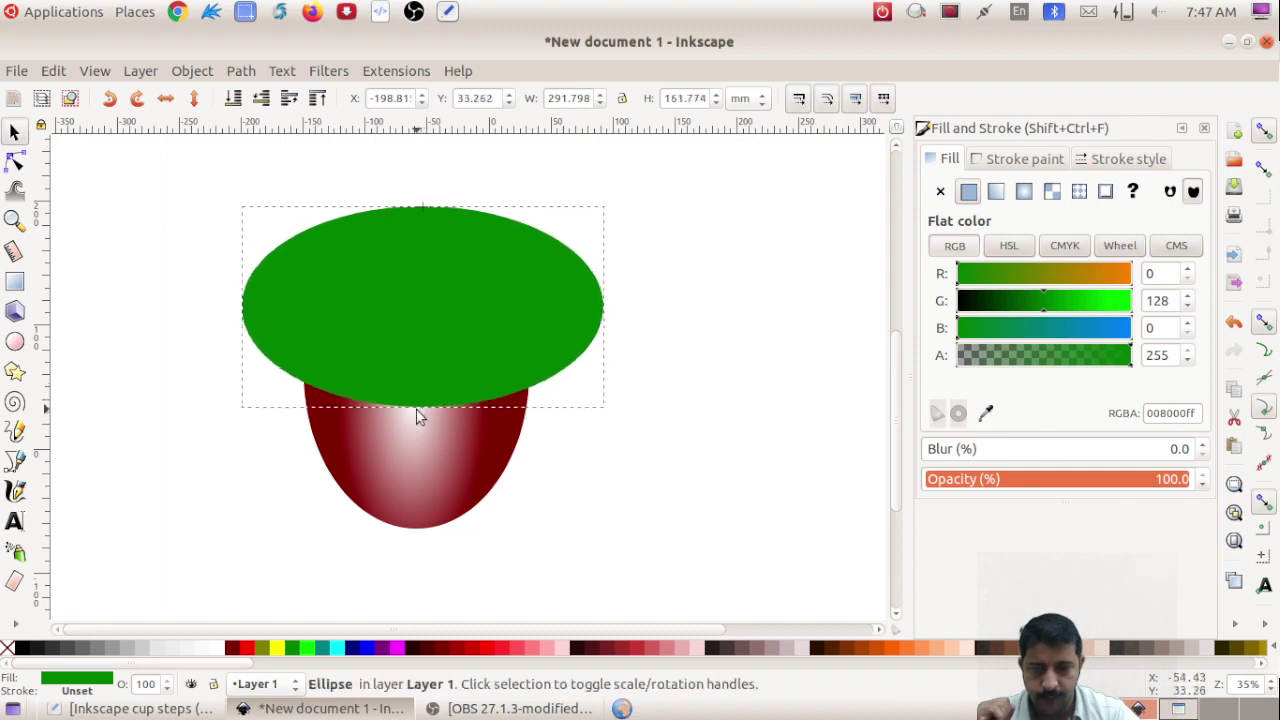
drag(415, 356, 412, 362)
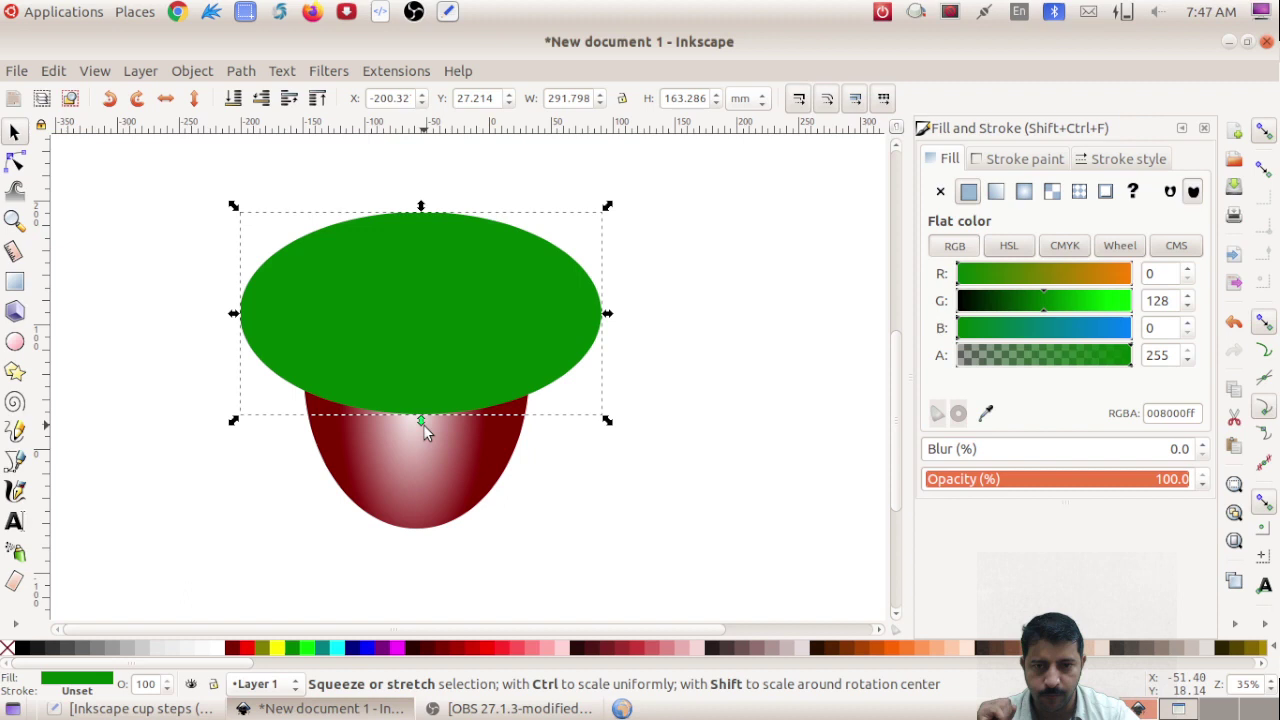
click(759, 475)
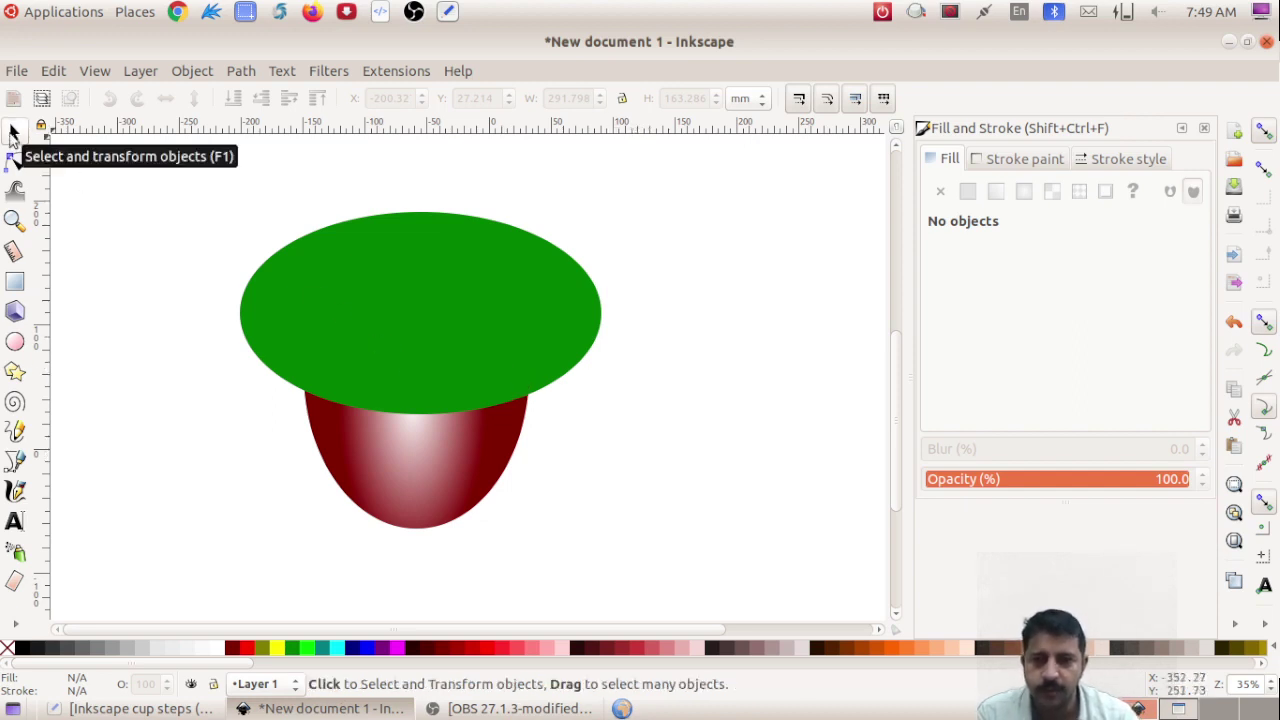
Select the 291.798 × 163.286 mm green ellipse plus the maroon oval together.
click(436, 338)
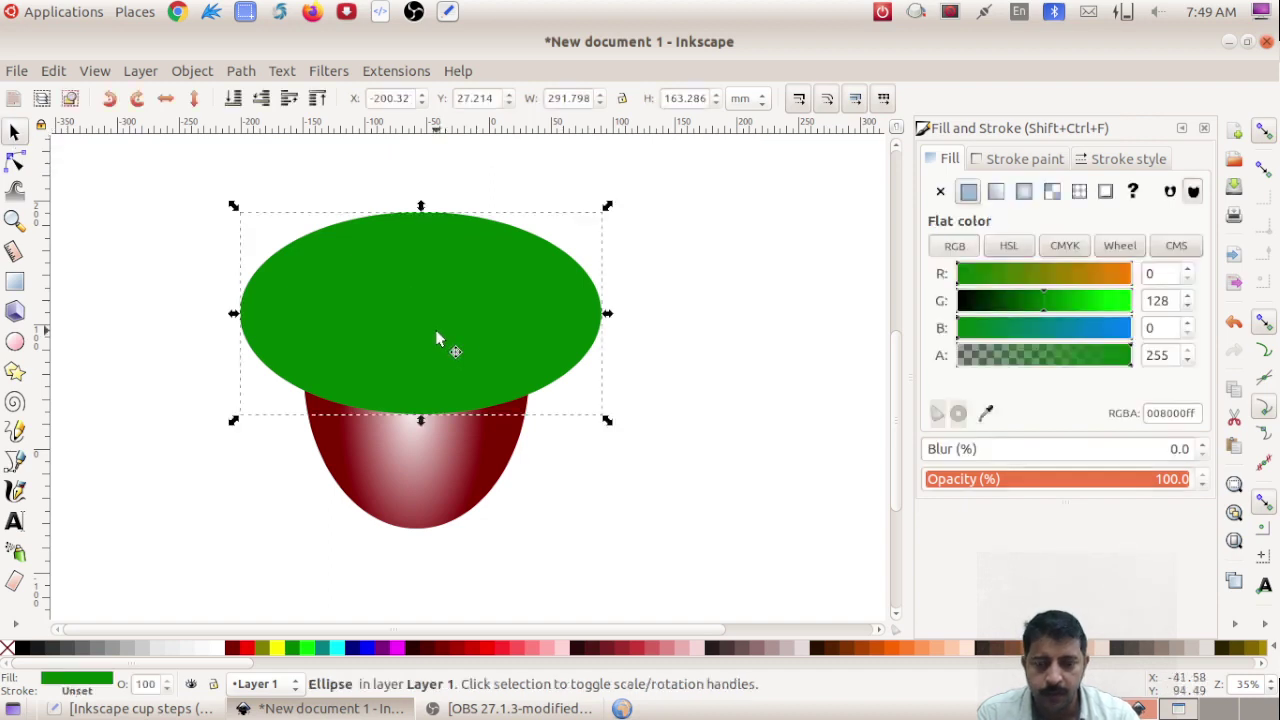
click(446, 478)
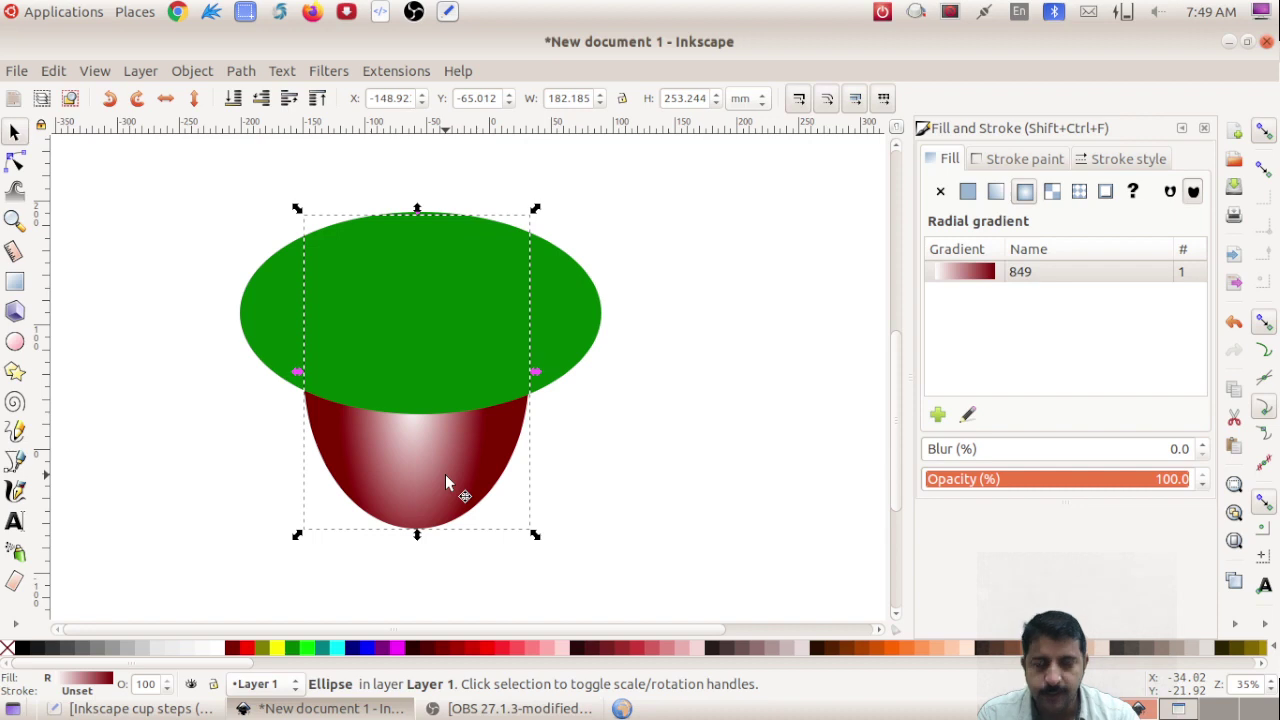
click(559, 313)
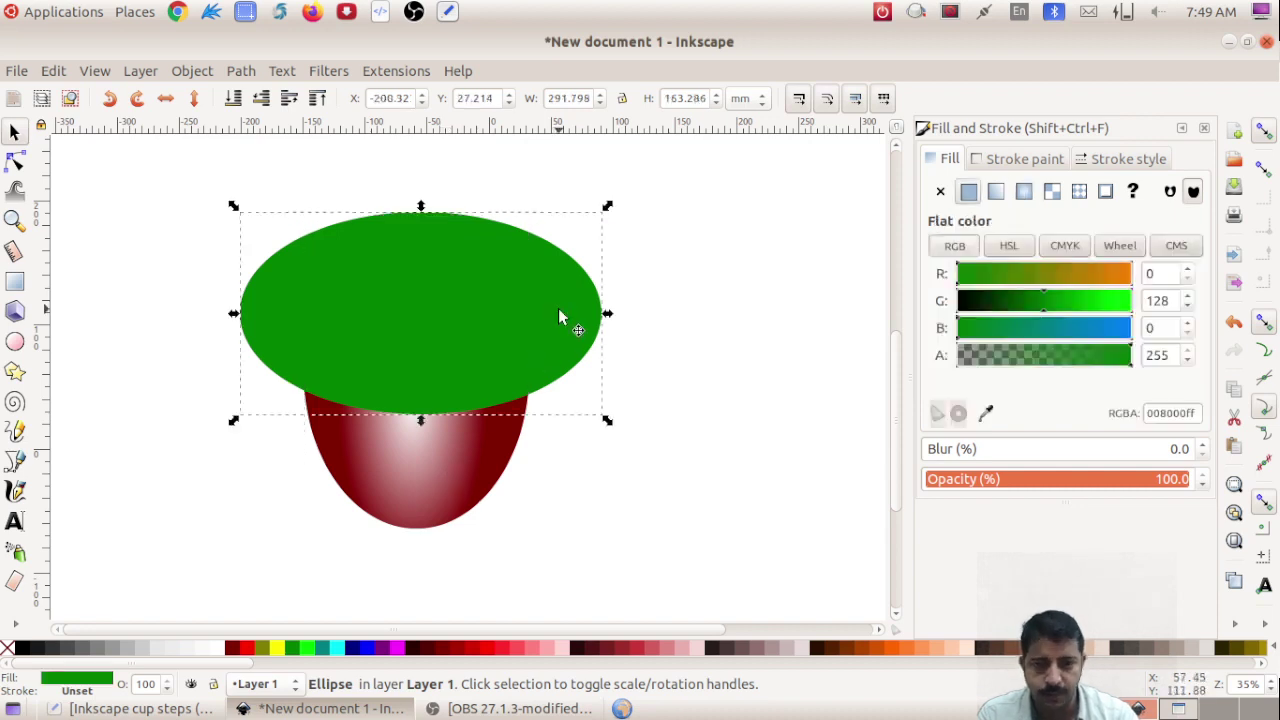
click(408, 445)
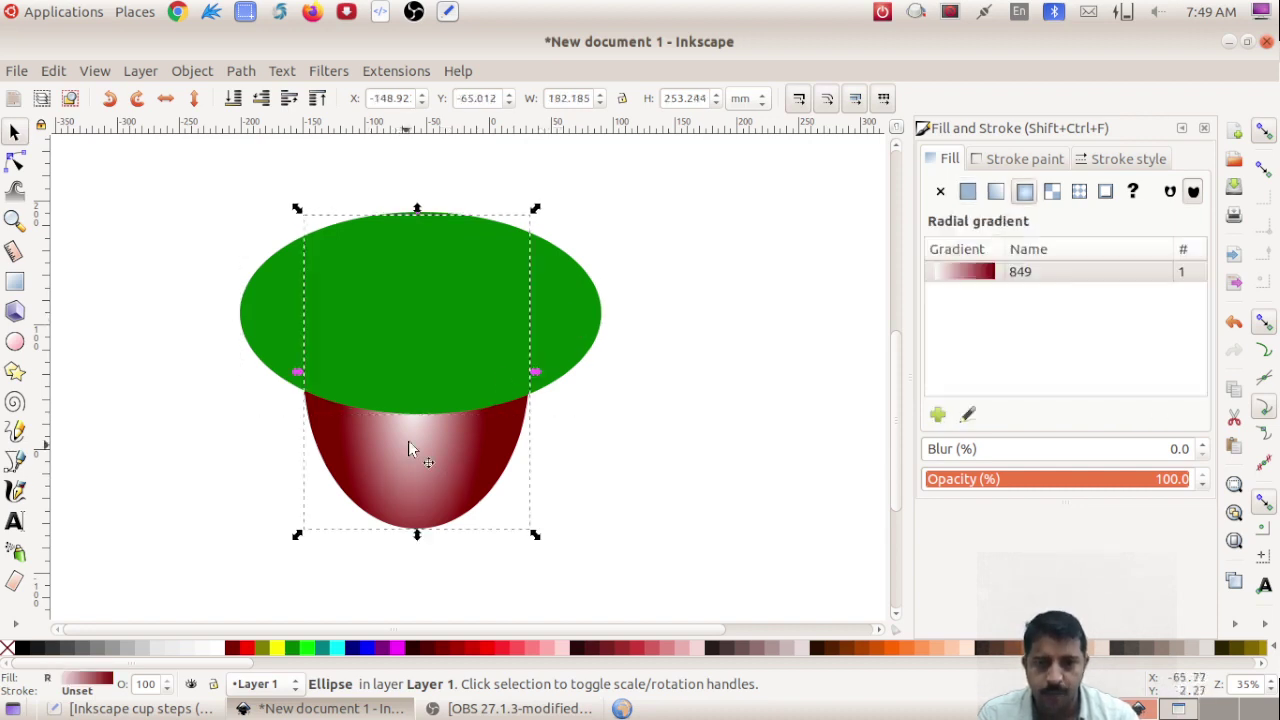
click(570, 282)
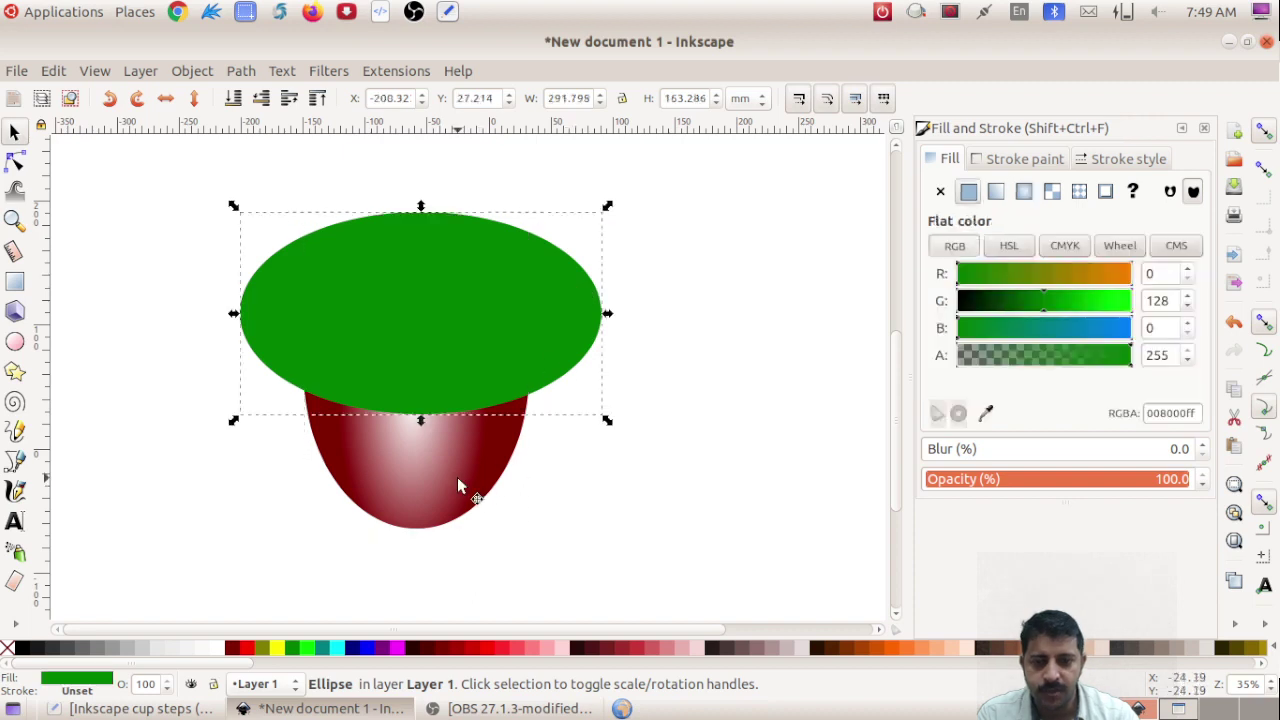
click(458, 485)
click(657, 504)
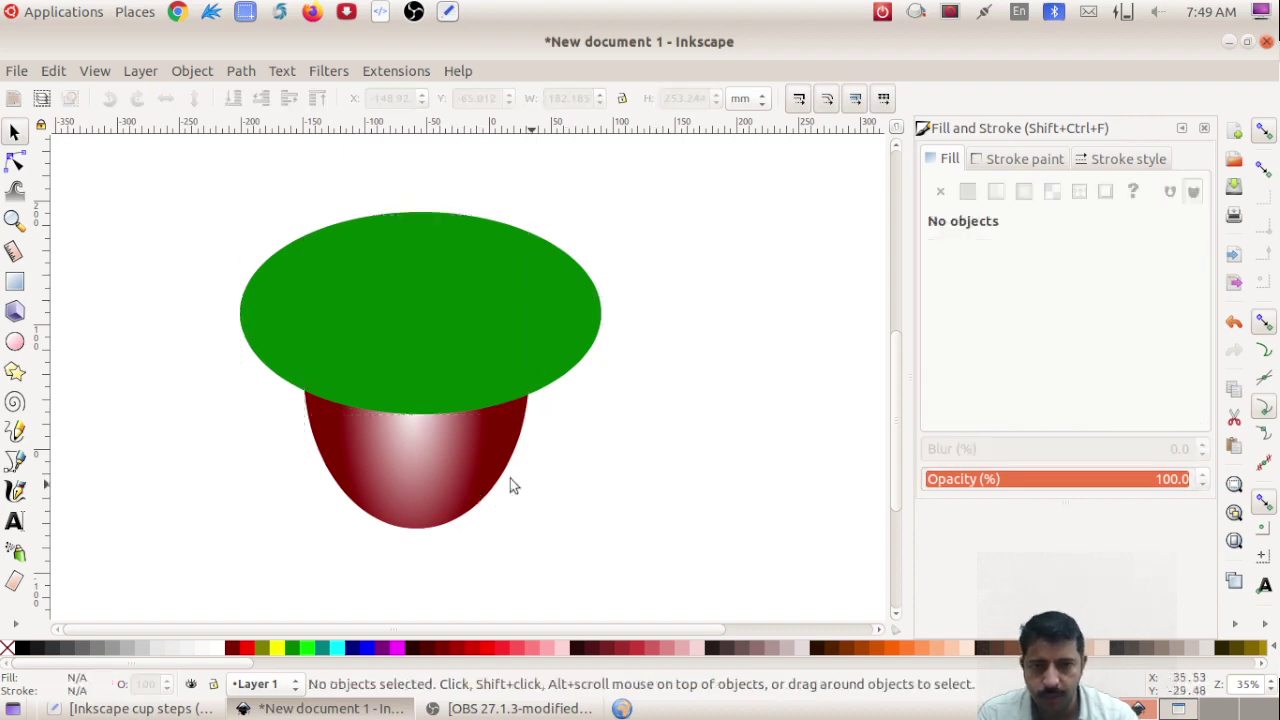
mouse_move(210, 162)
mouse_down()
mouse_move(220, 218)
mouse_move(607, 557)
mouse_up()
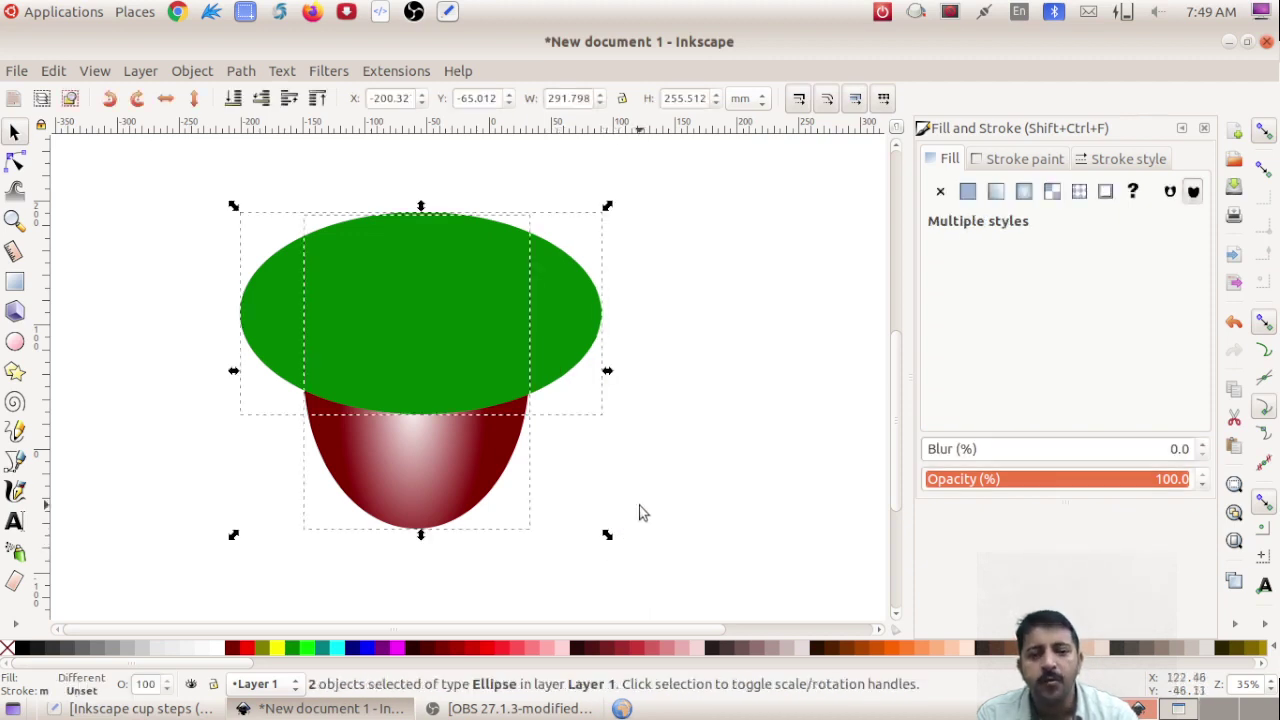
click(745, 368)
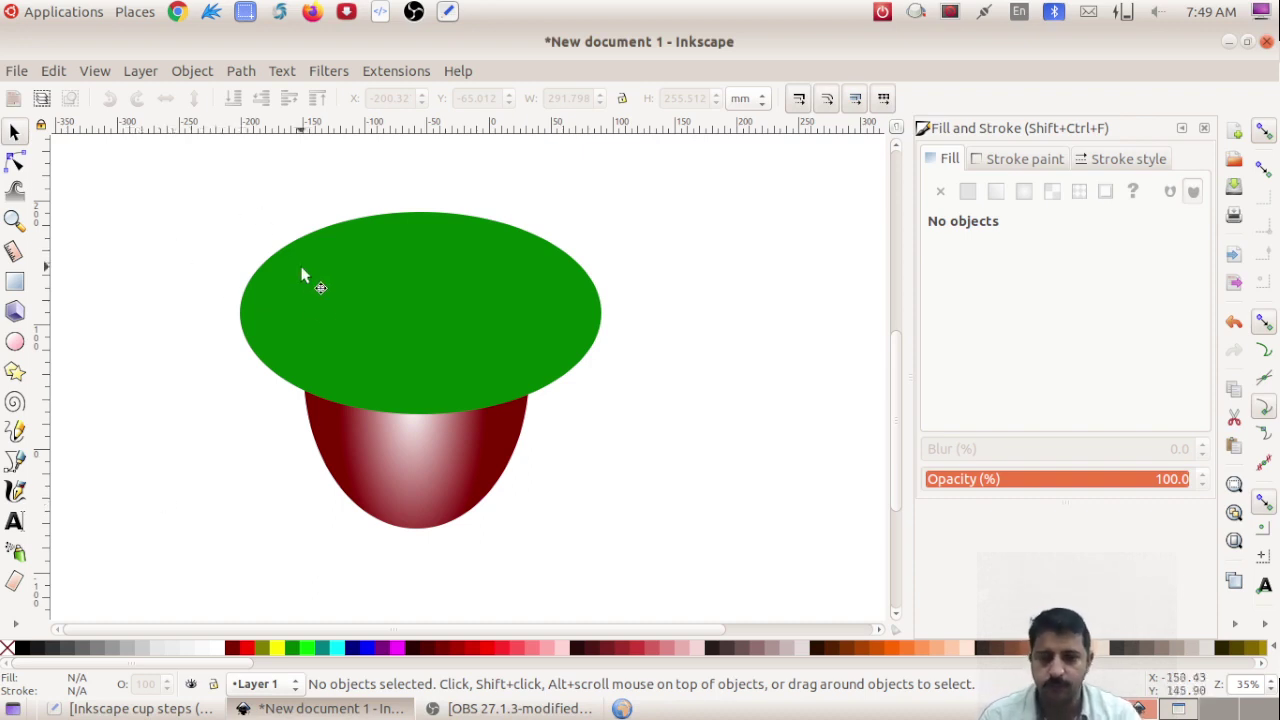
click(343, 310)
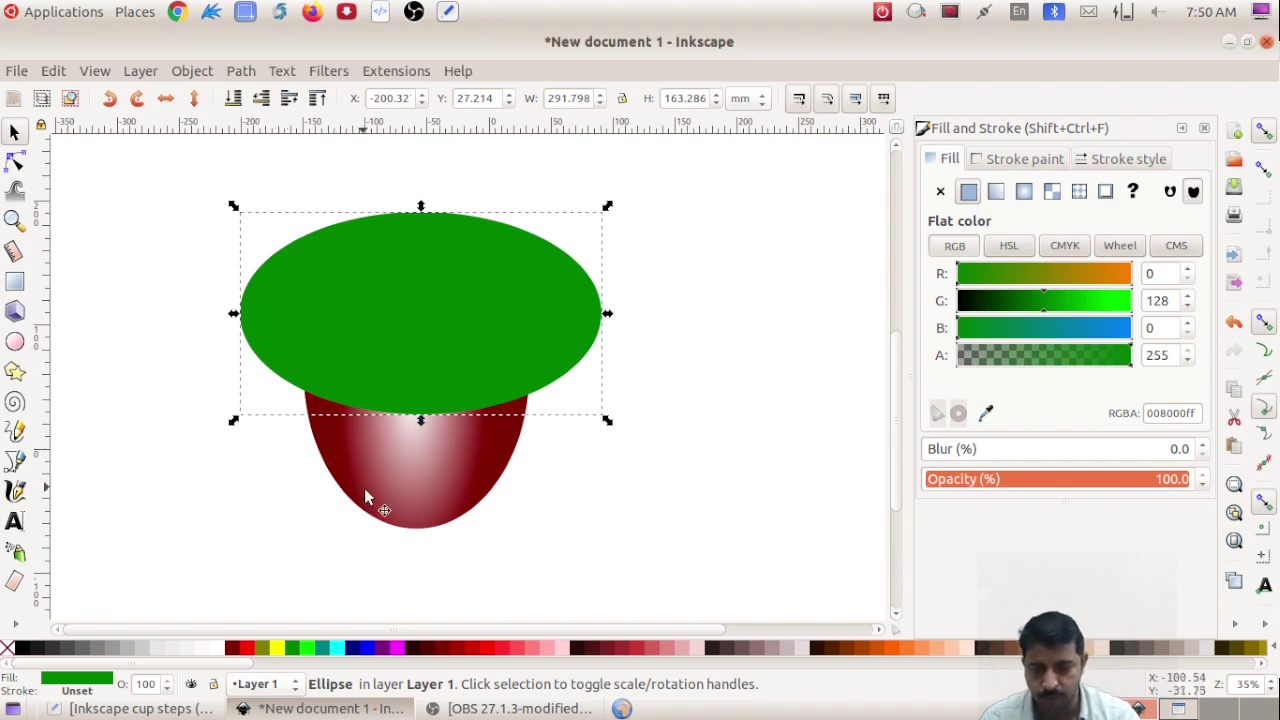
shift+click(415, 482)
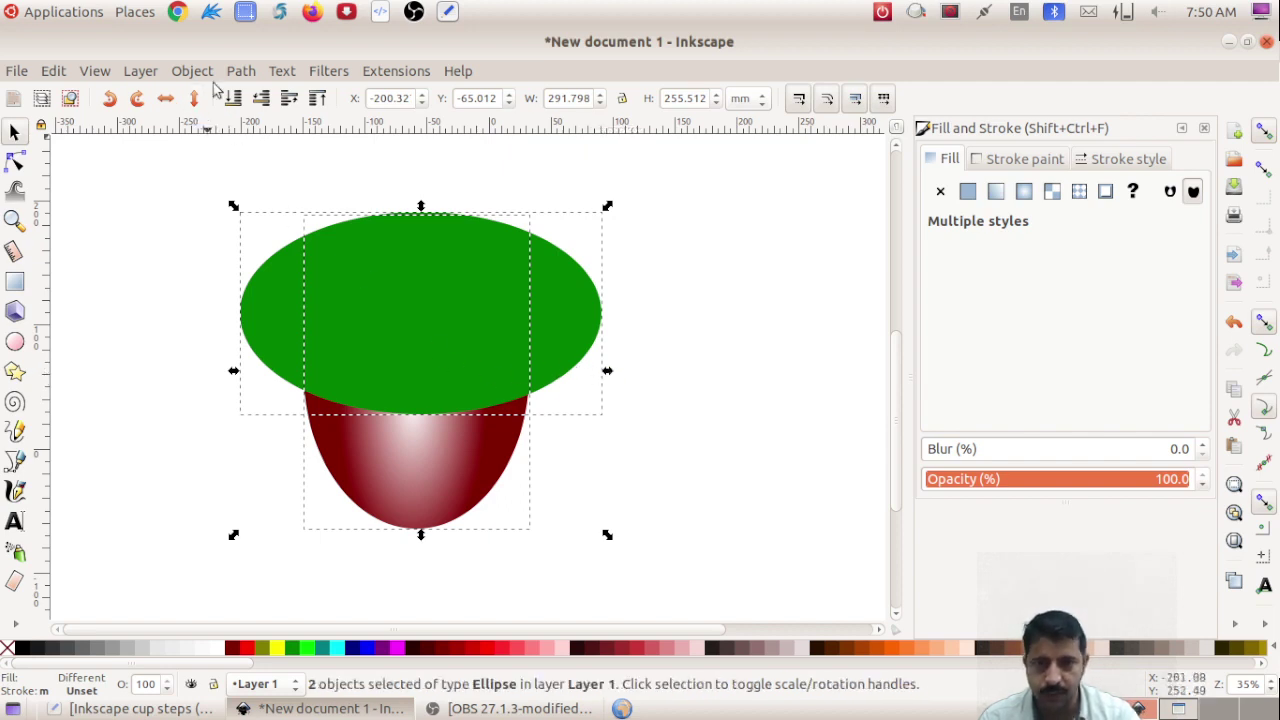
Apply Path > Difference, leaving a 180.327 × 111.306 mm gradient bowl path.
click(243, 74)
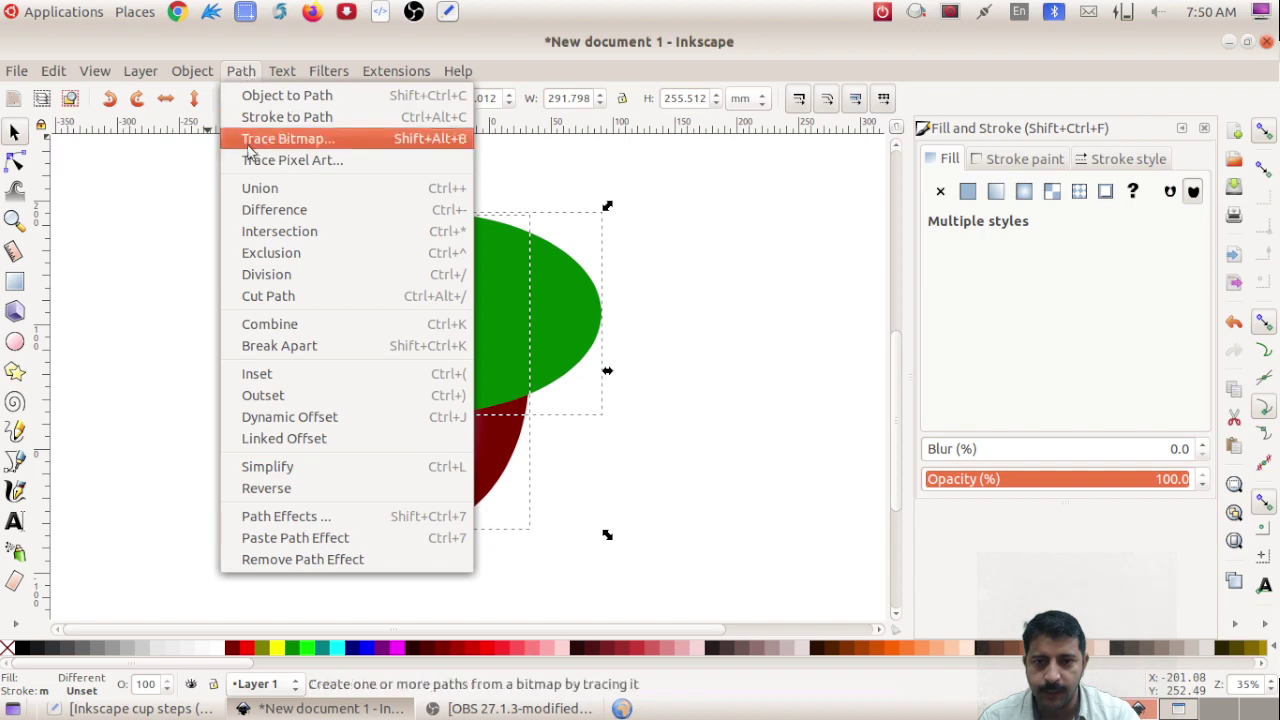
click(265, 212)
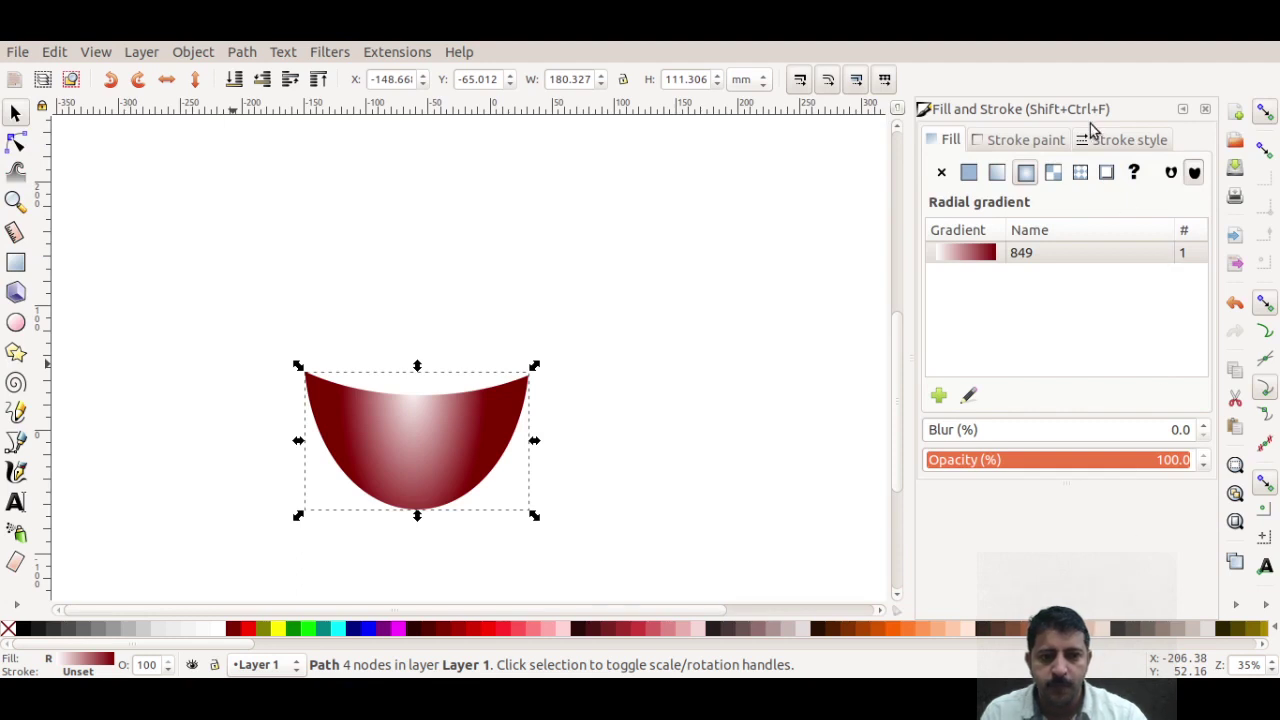
Draw a flat maroon ellipse (Rx 90.965, Ry 26.368 mm) above the bowl.
click(122, 272)
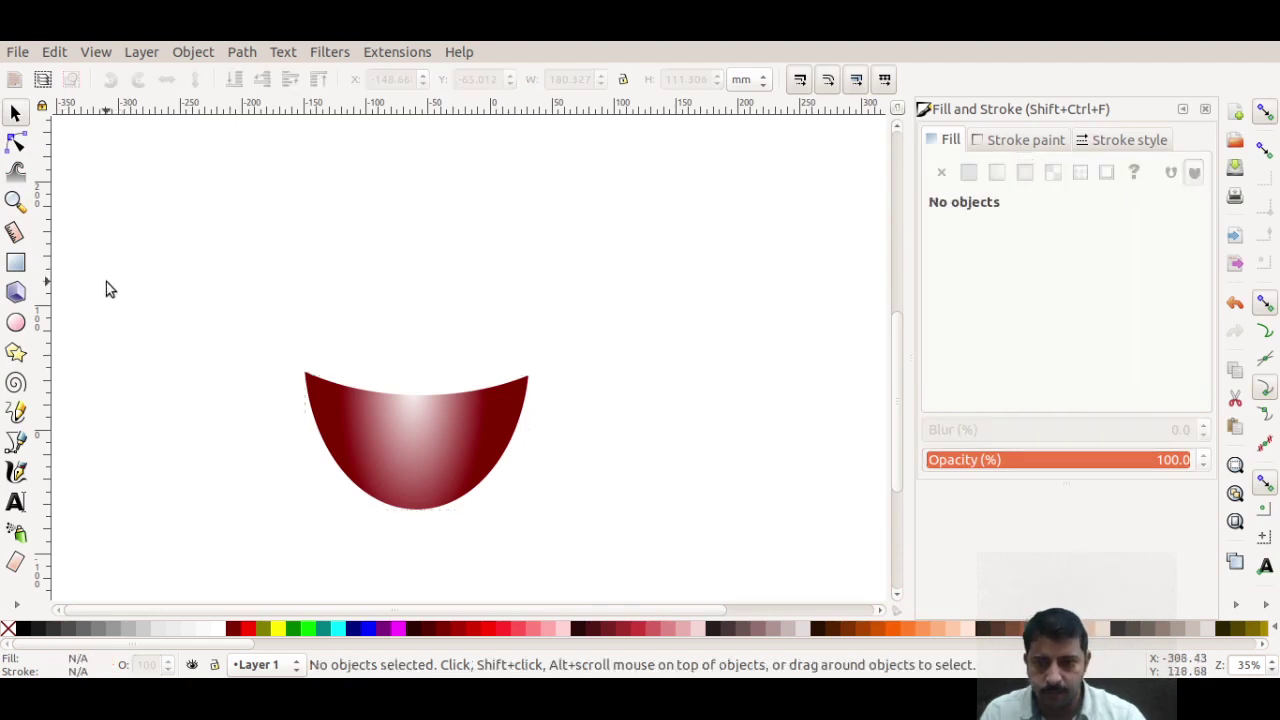
click(16, 324)
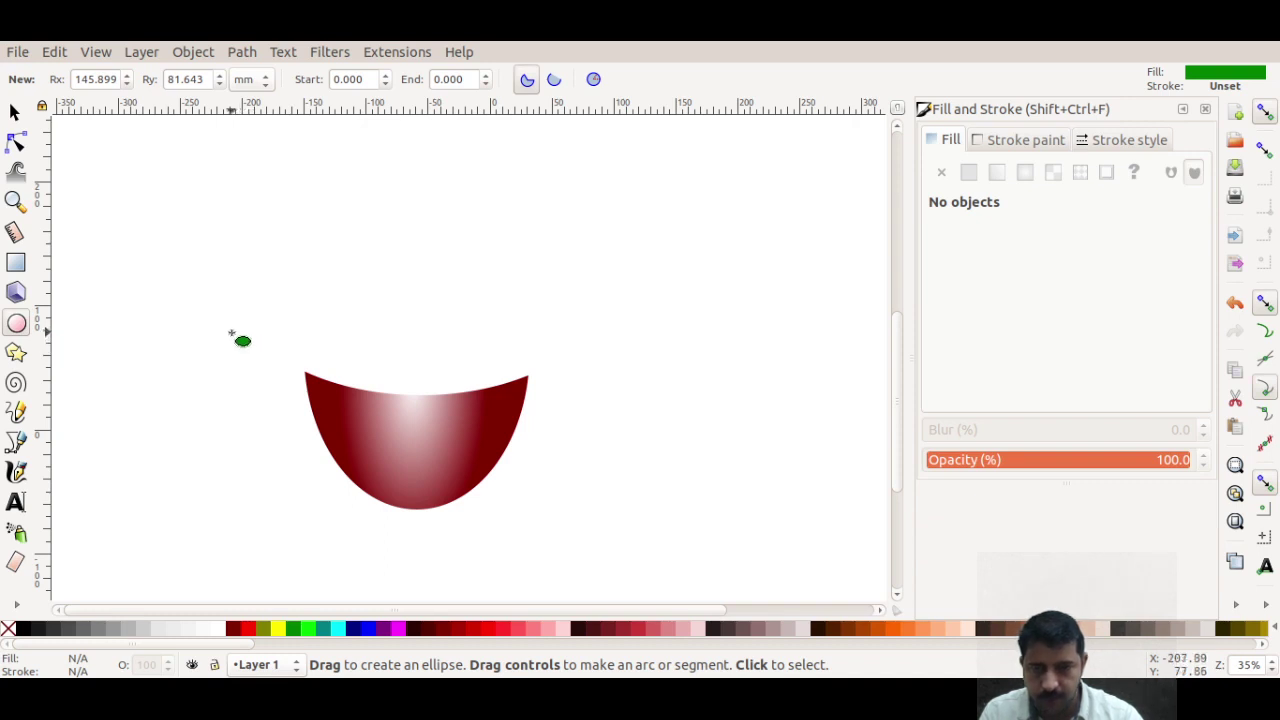
click(233, 632)
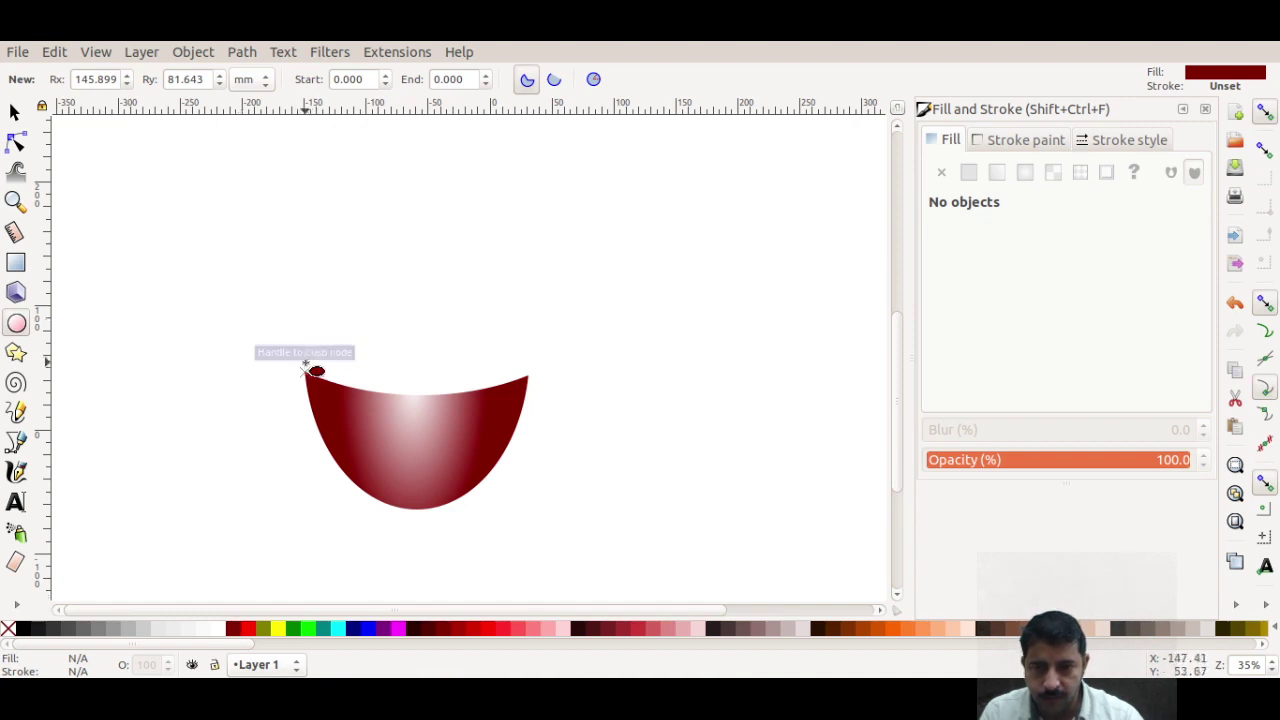
mouse_move(305, 368)
mouse_down()
mouse_move(533, 373)
mouse_move(552, 331)
mouse_move(530, 308)
mouse_up()
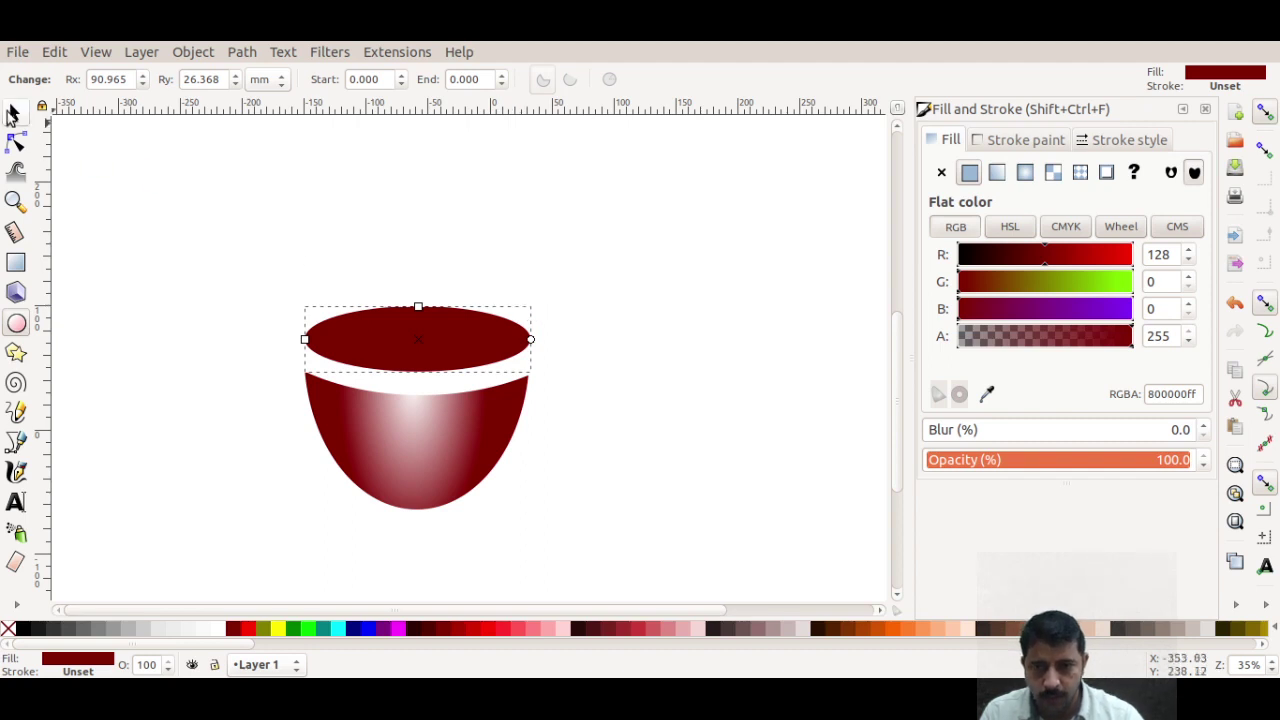
Lower the rim onto the bowl, narrow it, and stretch it to 179.662 × 58.784 mm.
click(12, 113)
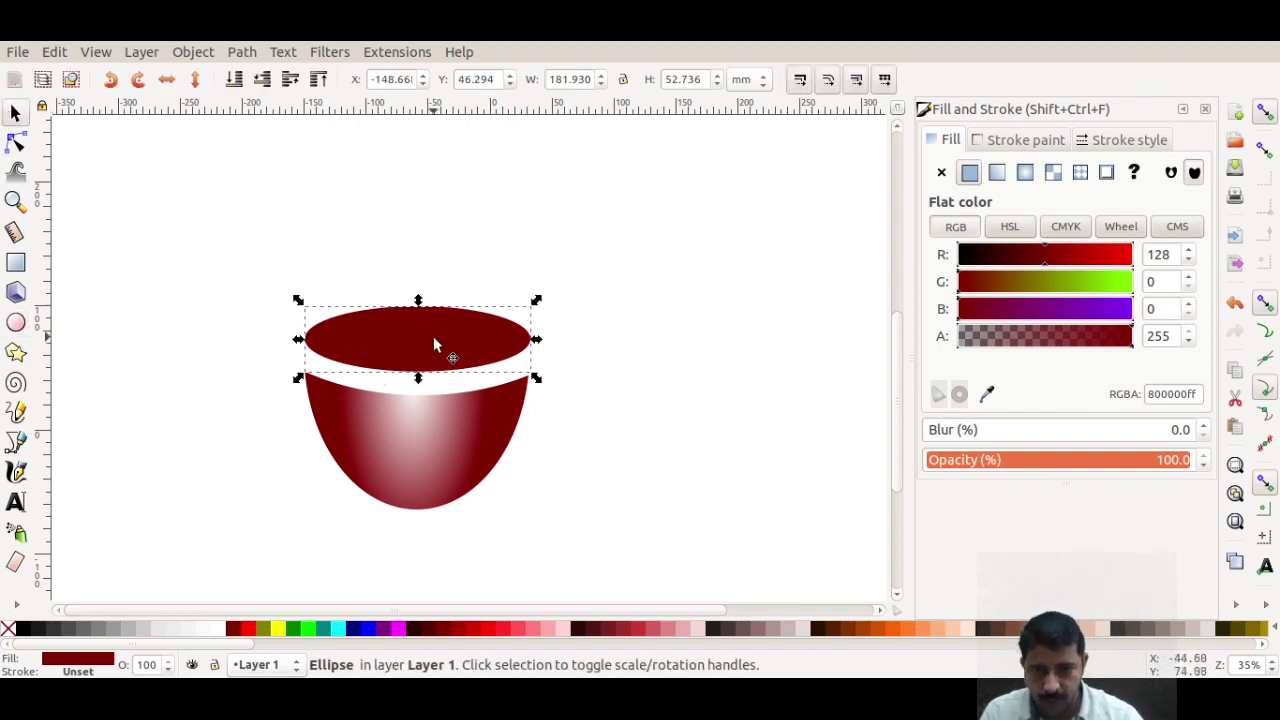
drag(430, 338, 429, 362)
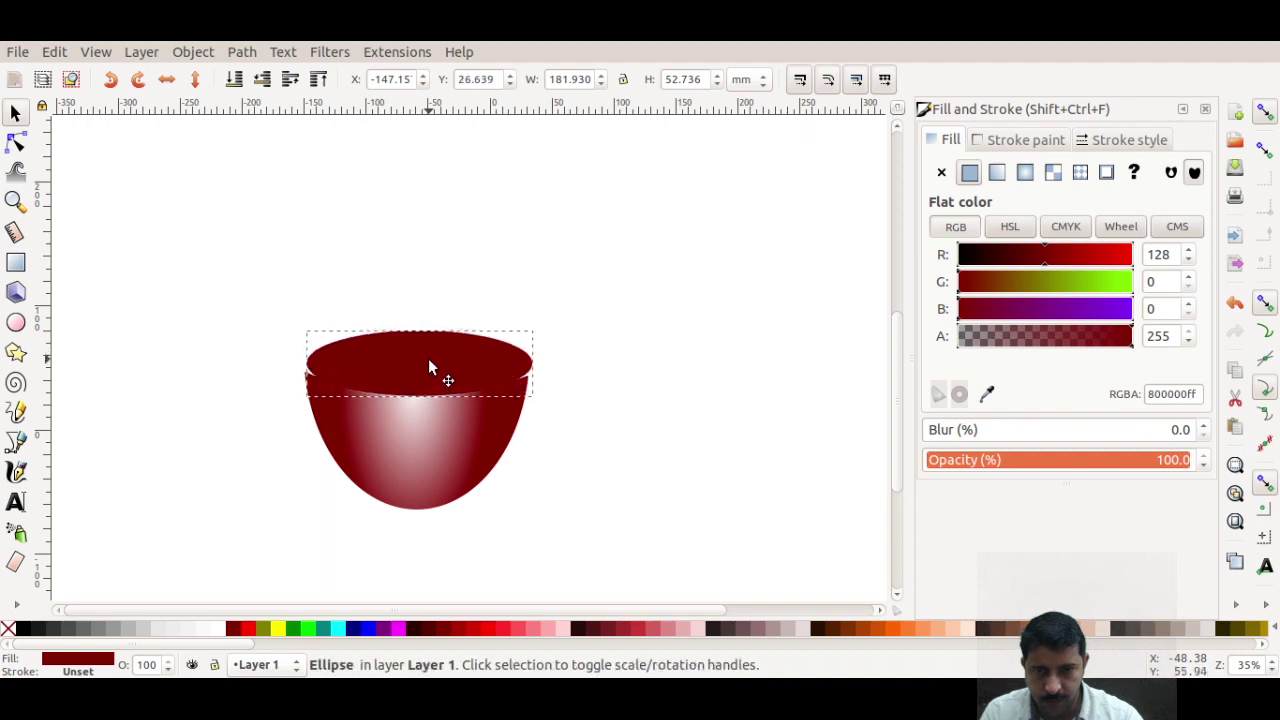
drag(428, 356, 428, 372)
drag(538, 377, 537, 380)
click(599, 420)
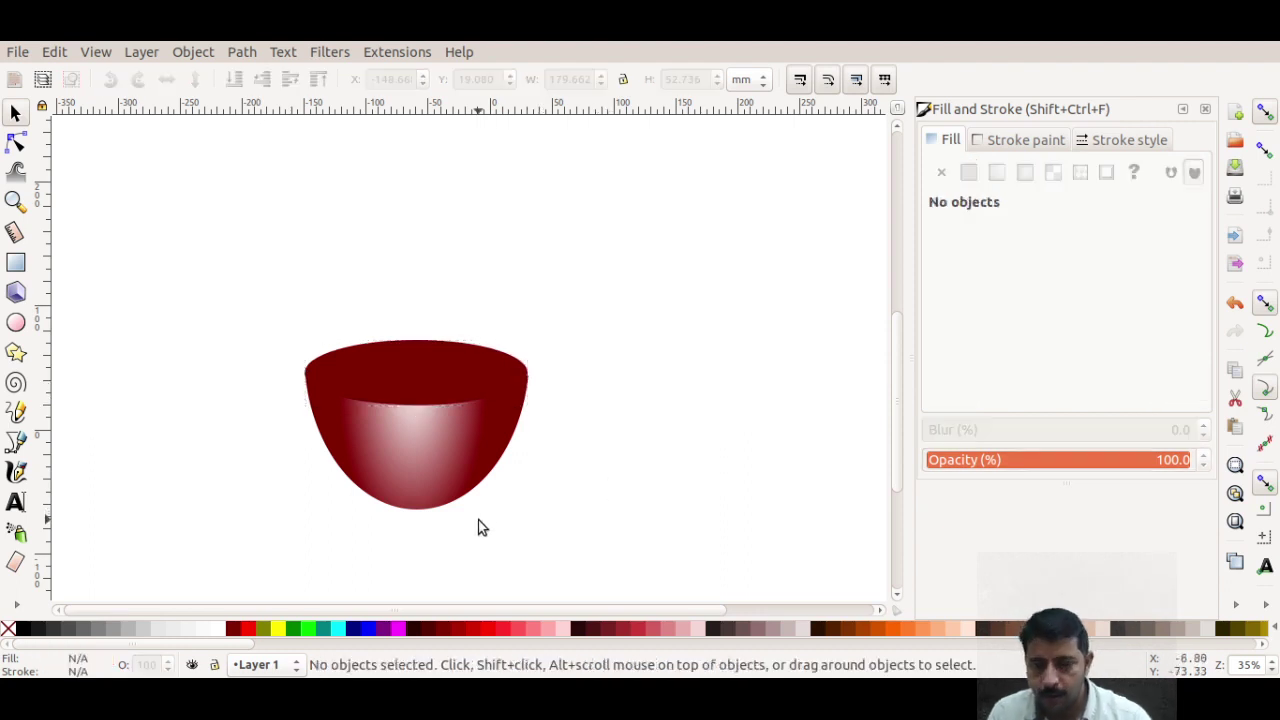
click(431, 377)
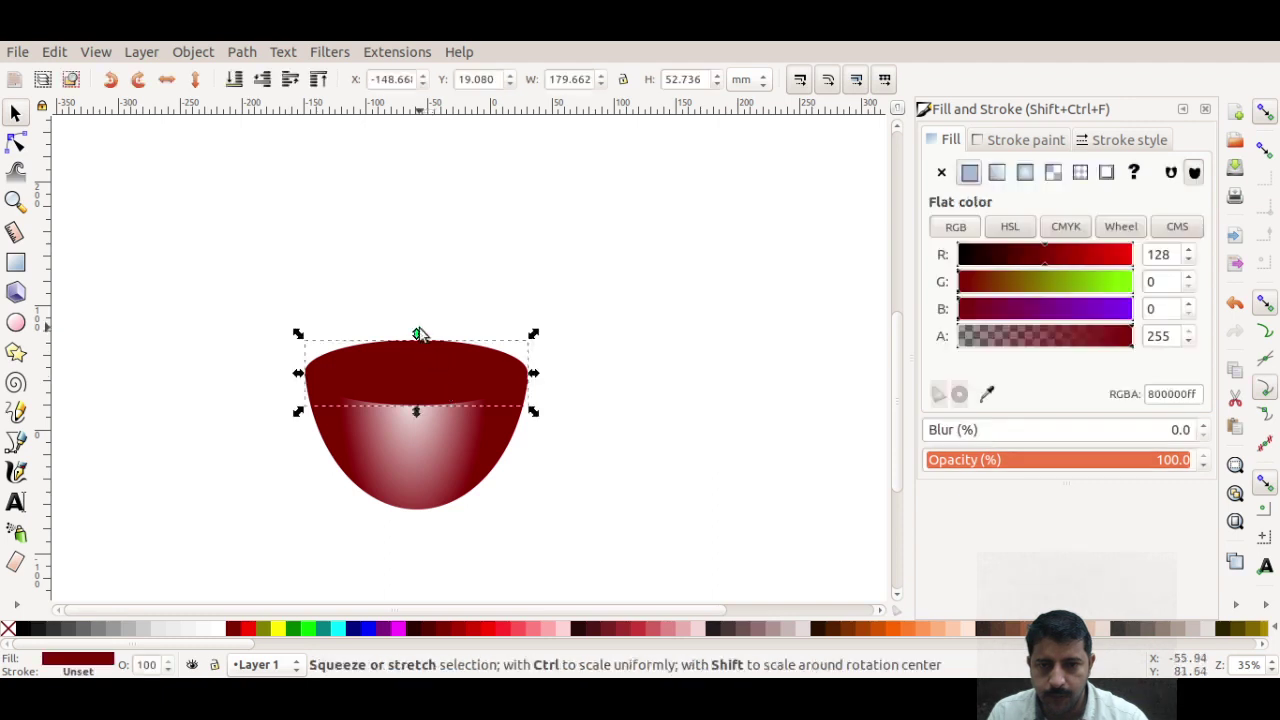
drag(414, 334, 440, 368)
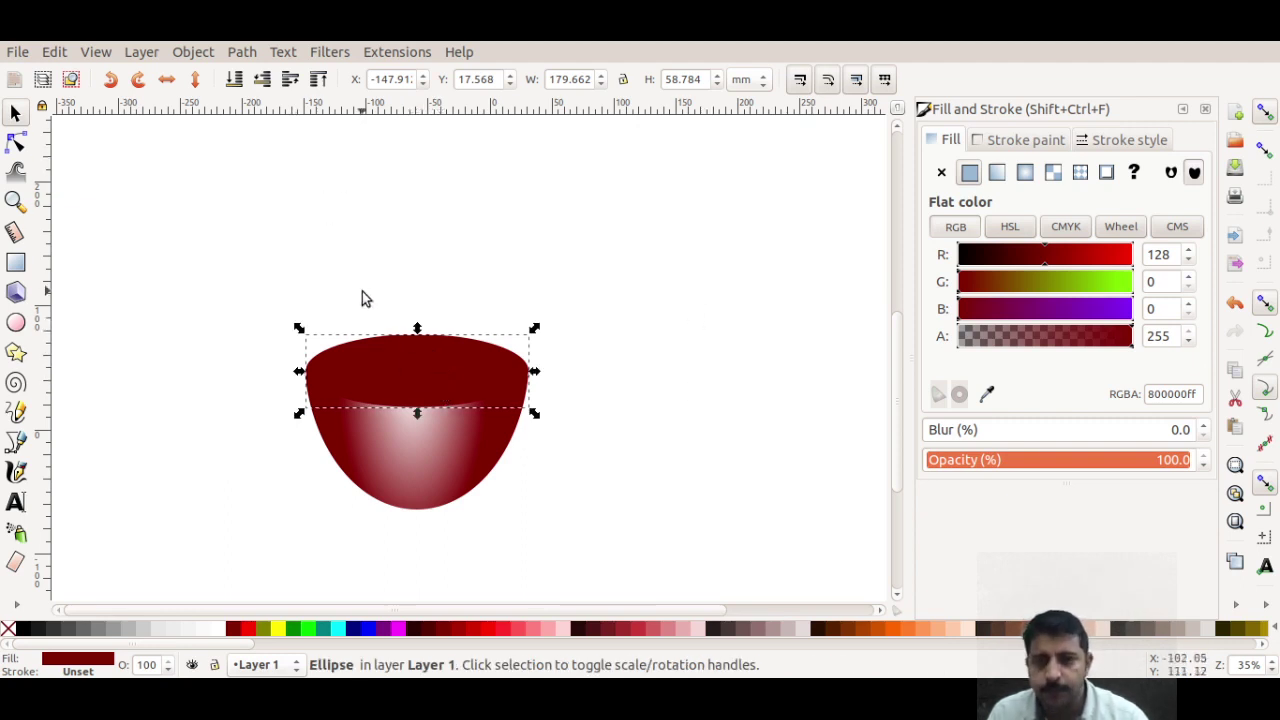
Duplicate the maroon rim ellipse and fill the copy with orange #FF6600.
click(52, 54)
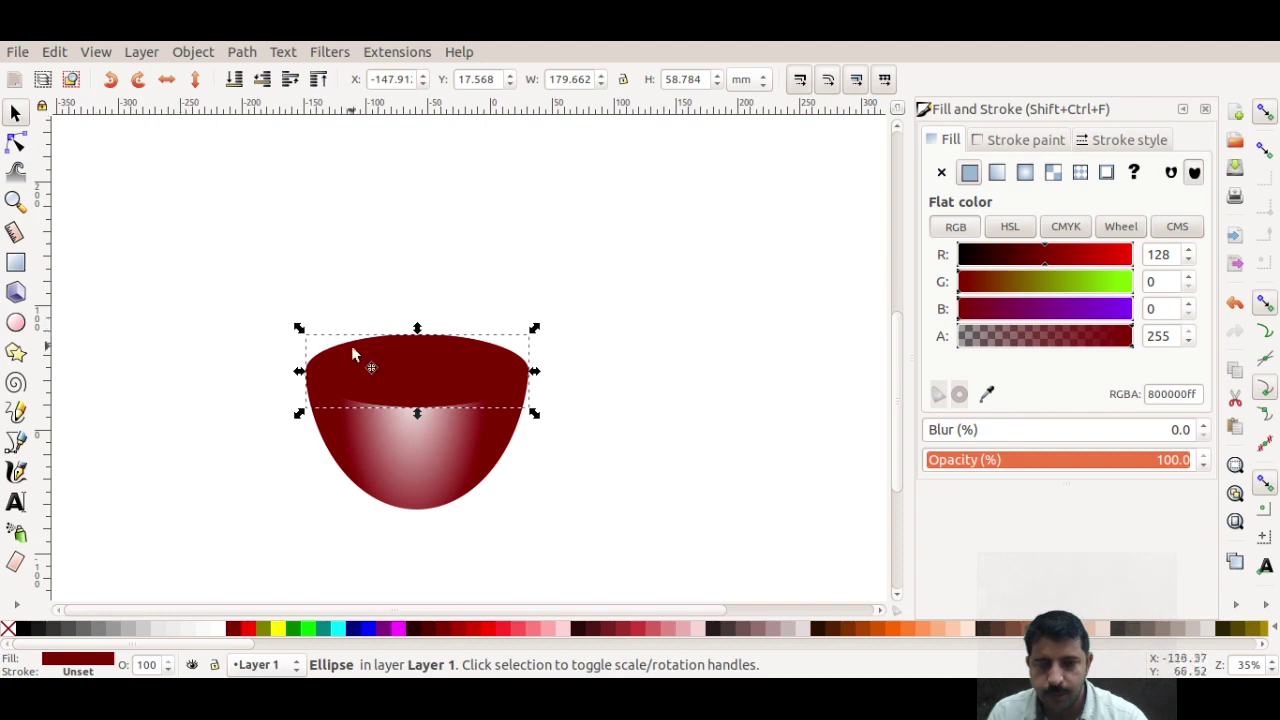
drag(414, 371, 427, 388)
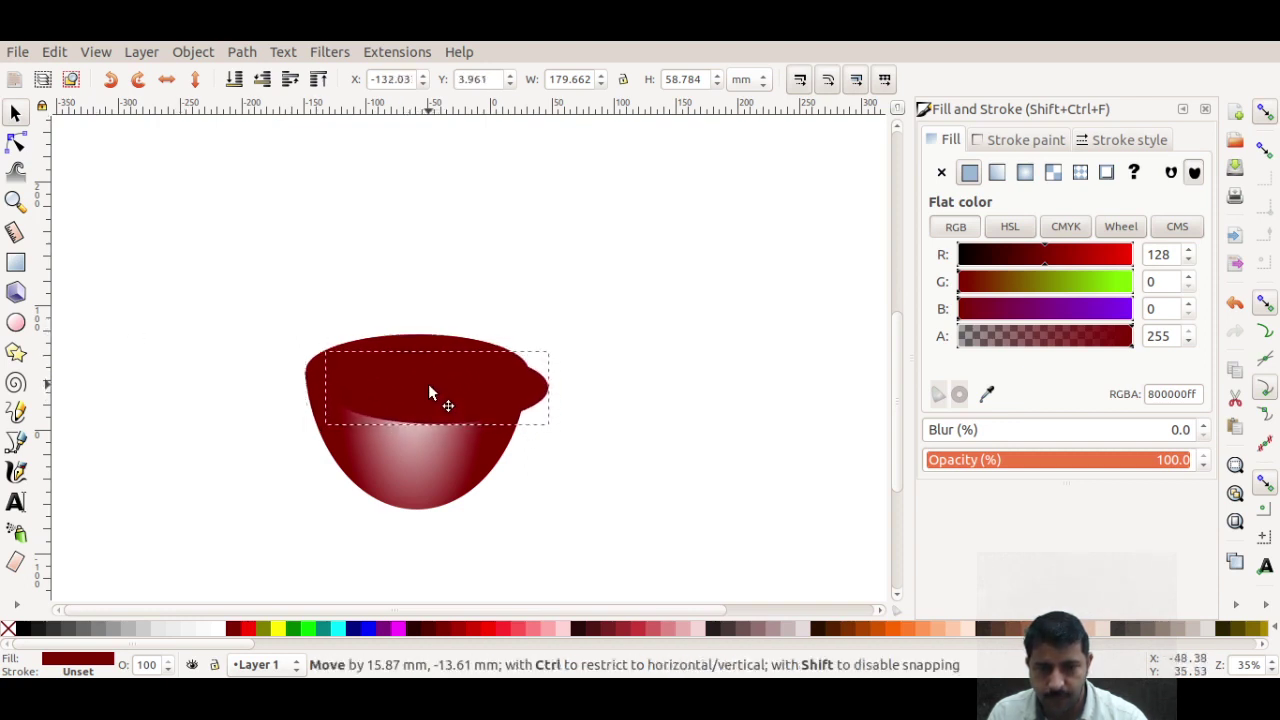
drag(427, 388, 430, 388)
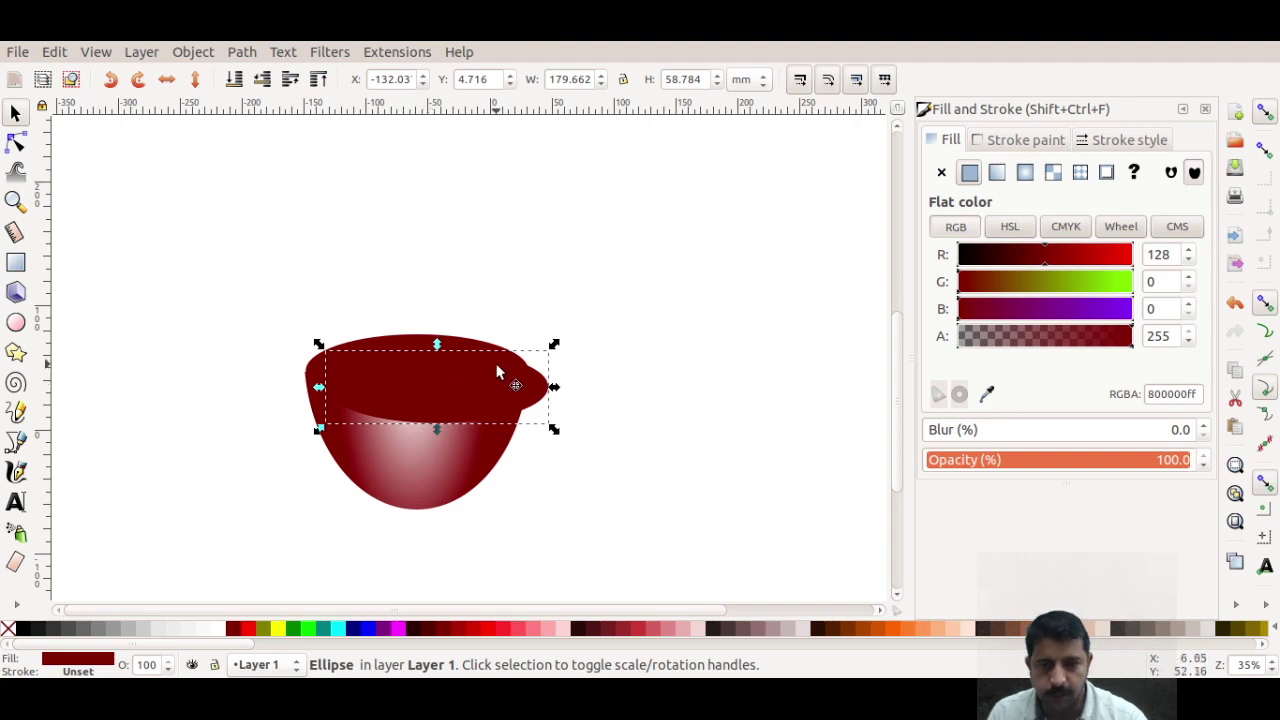
click(920, 630)
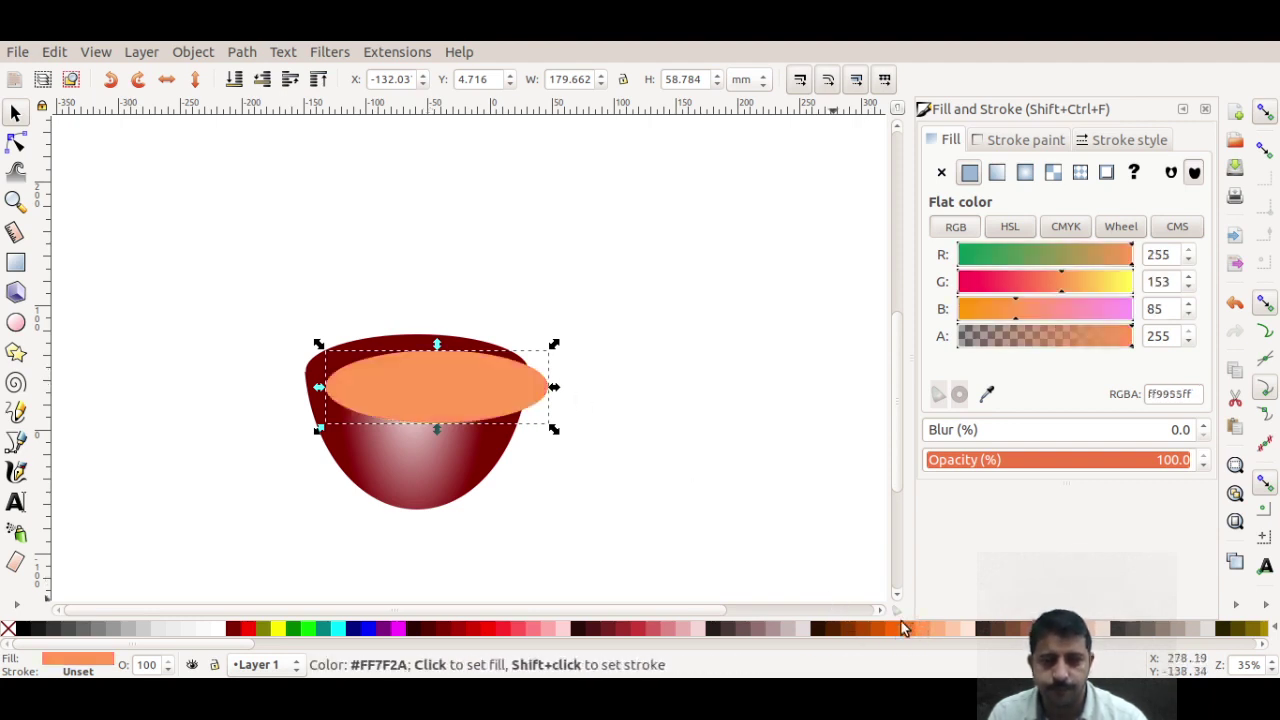
click(893, 630)
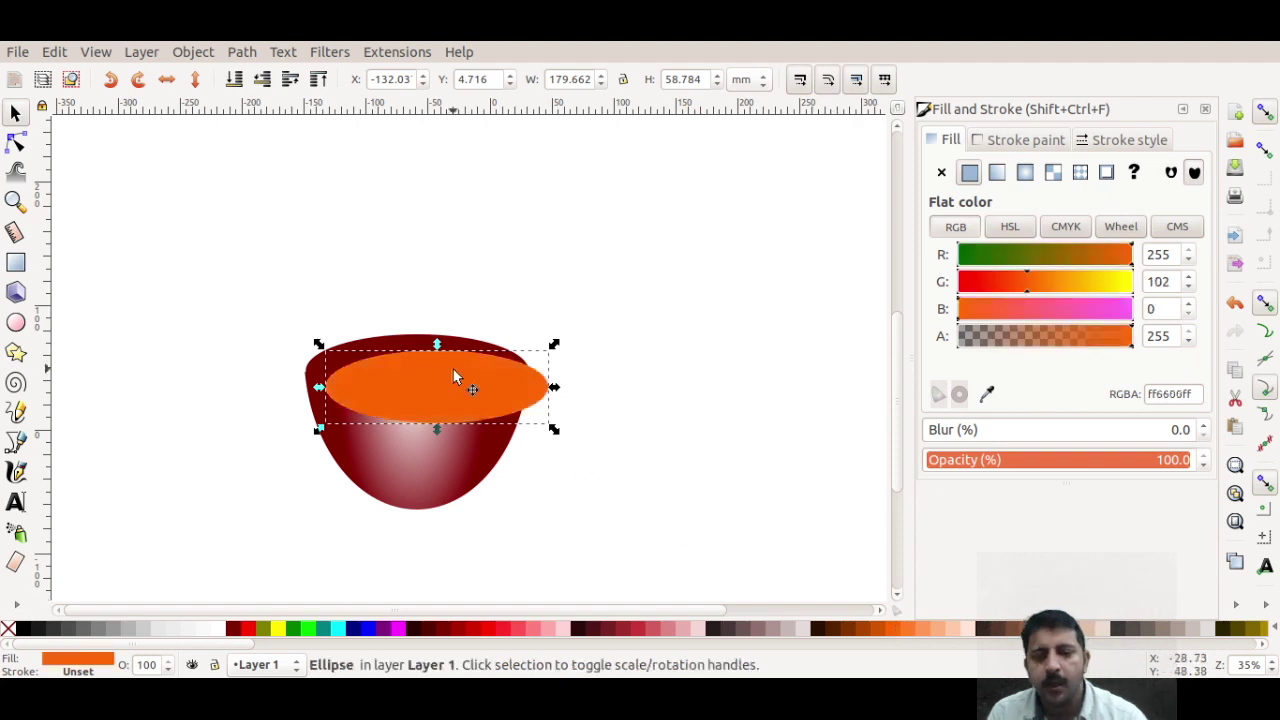
Shrink the orange ellipse and centre it inside the maroon rim as the cup's liquid.
drag(554, 429, 531, 413)
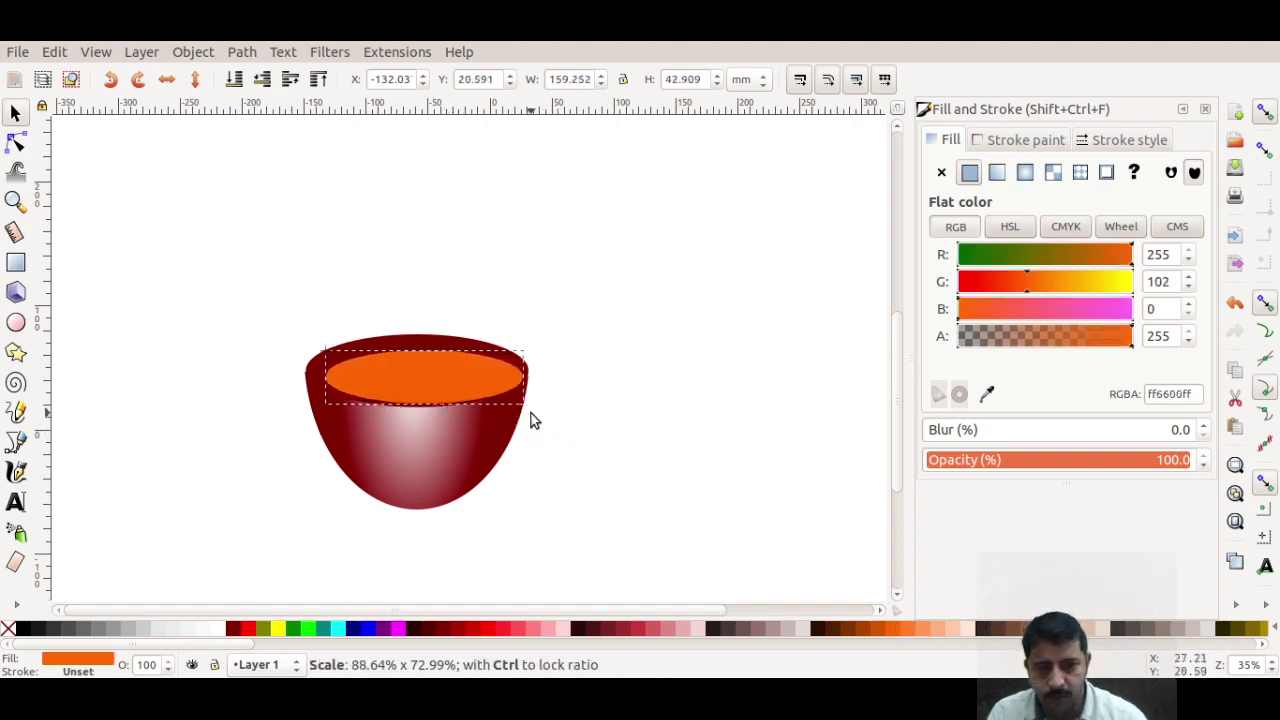
mouse_move(462, 371)
mouse_down()
mouse_move(452, 378)
mouse_move(520, 375)
mouse_up()
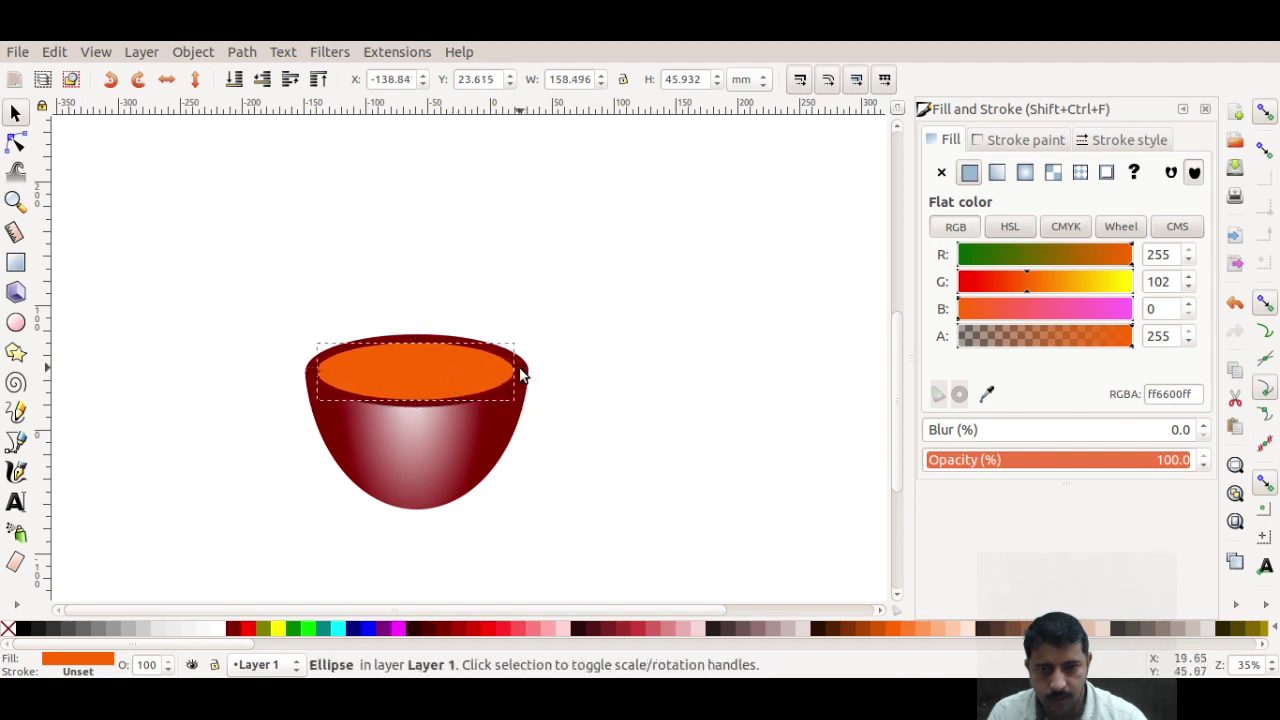
click(436, 364)
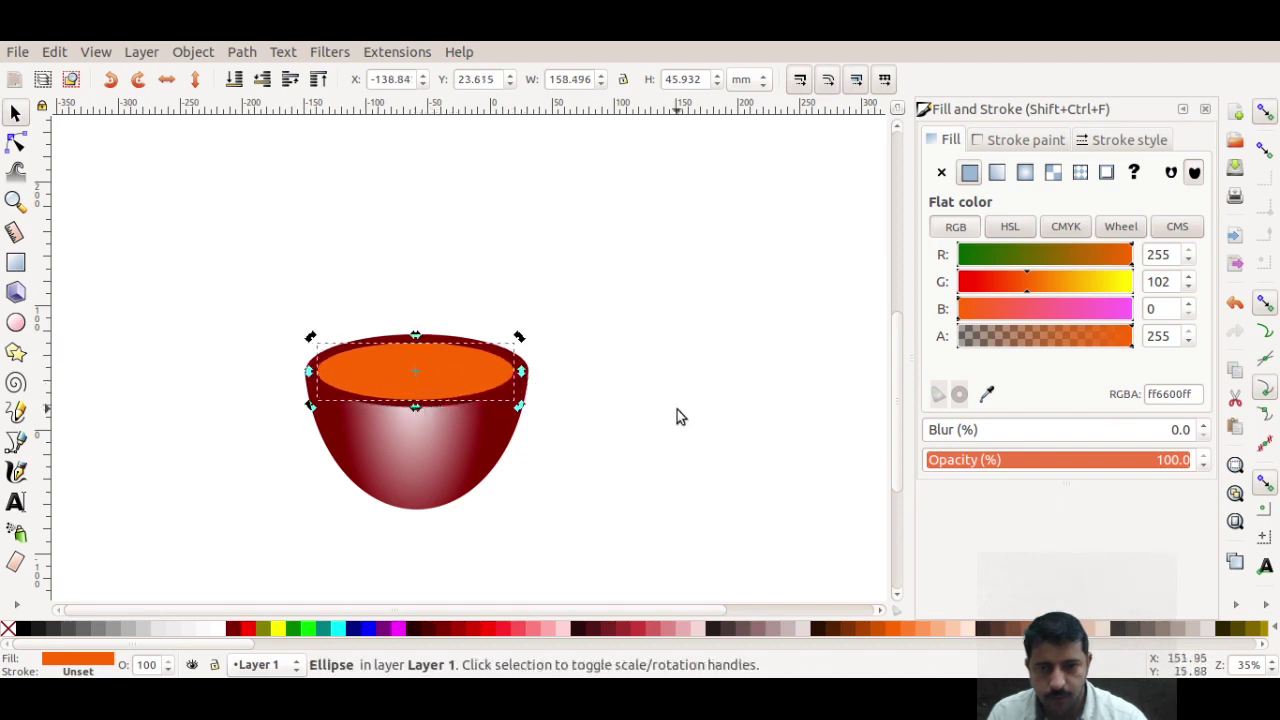
click(677, 409)
click(428, 372)
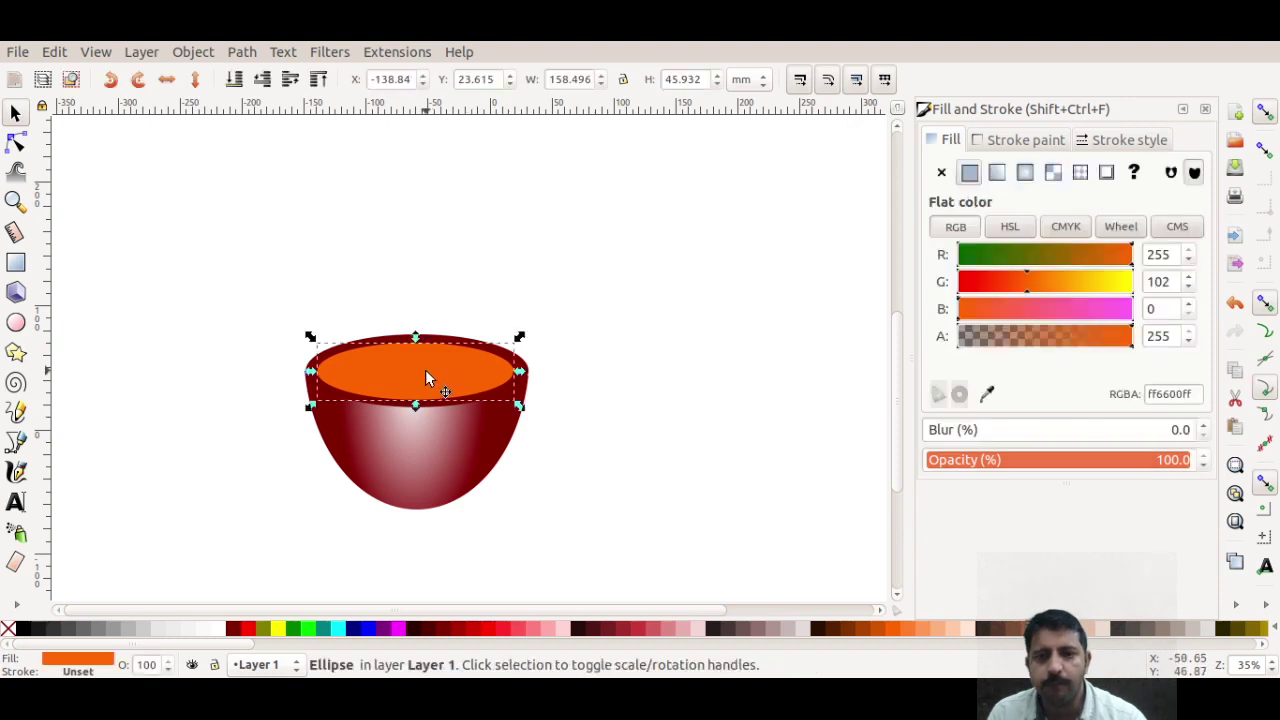
click(430, 370)
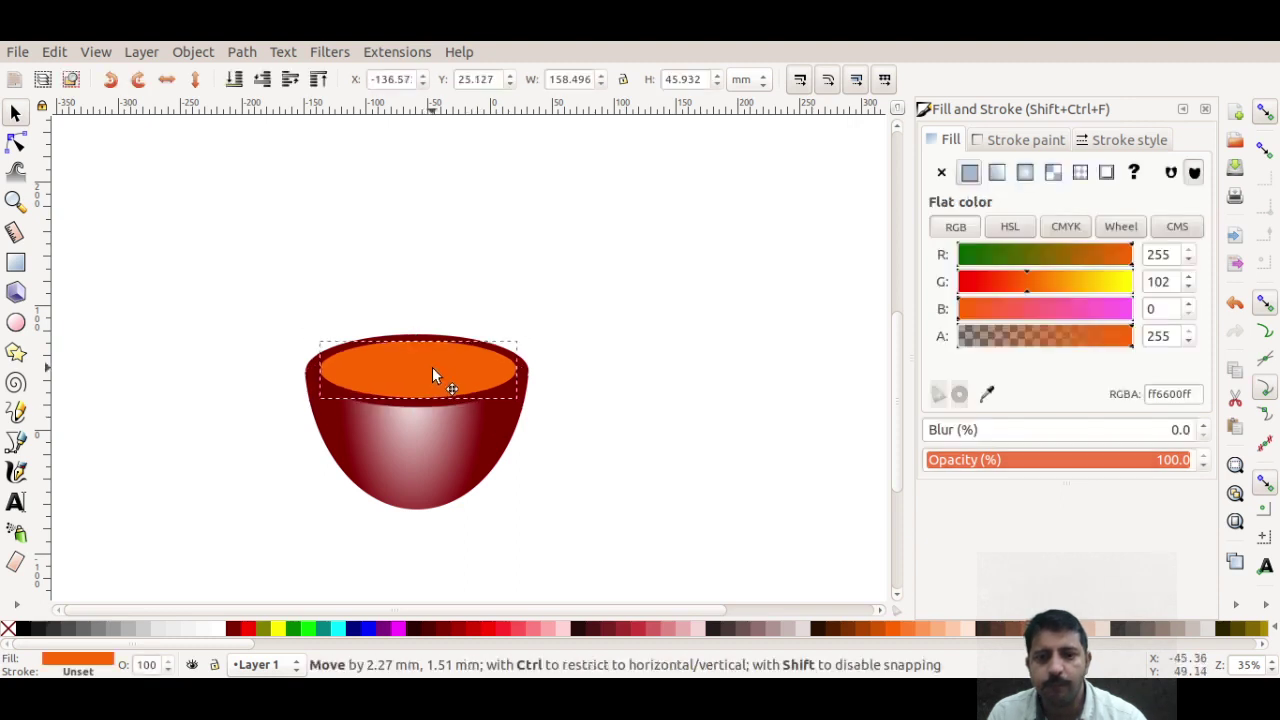
click(657, 347)
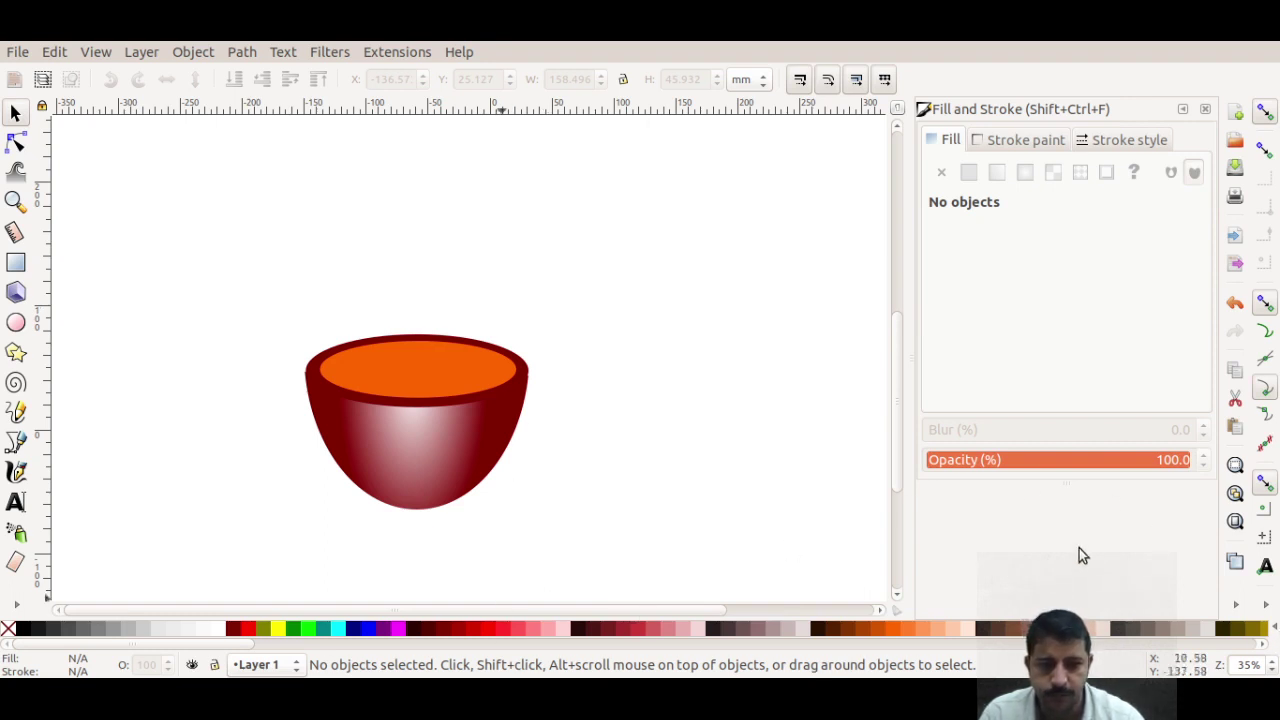
key(alt+Tab)
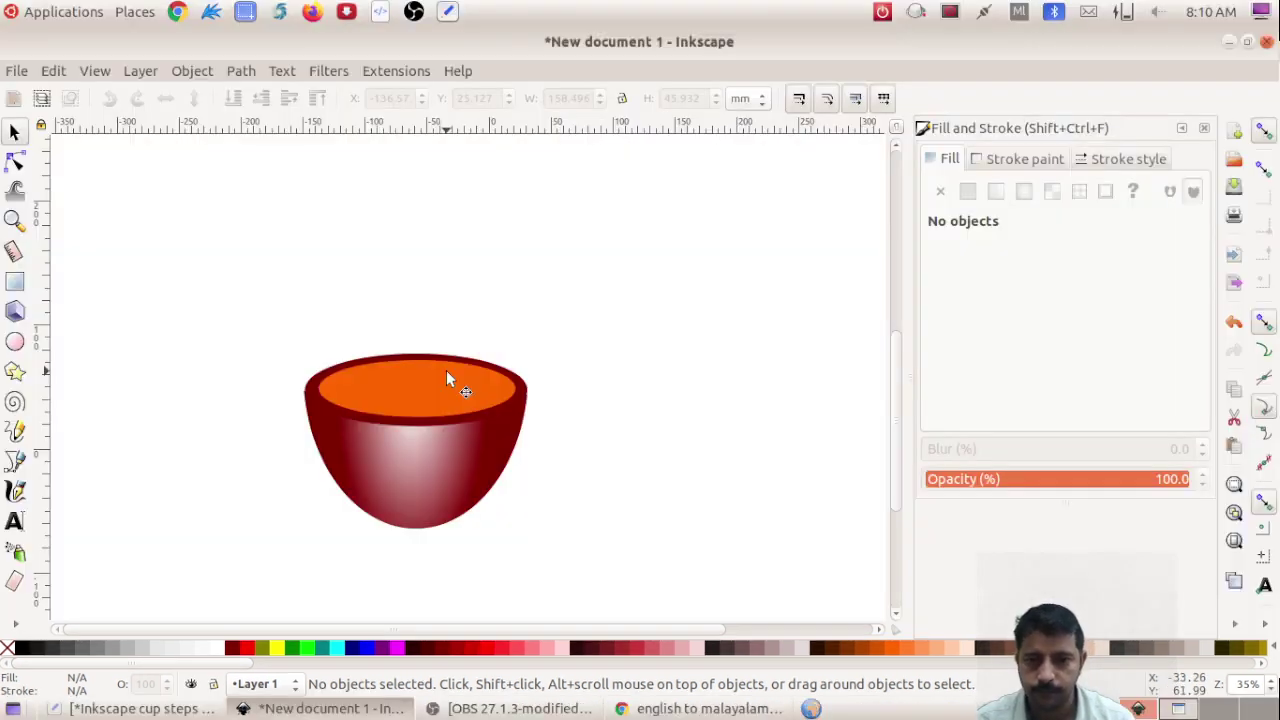
Draw a large maroon ellipse, 187.476 × 137.583 mm, above the cup.
click(15, 341)
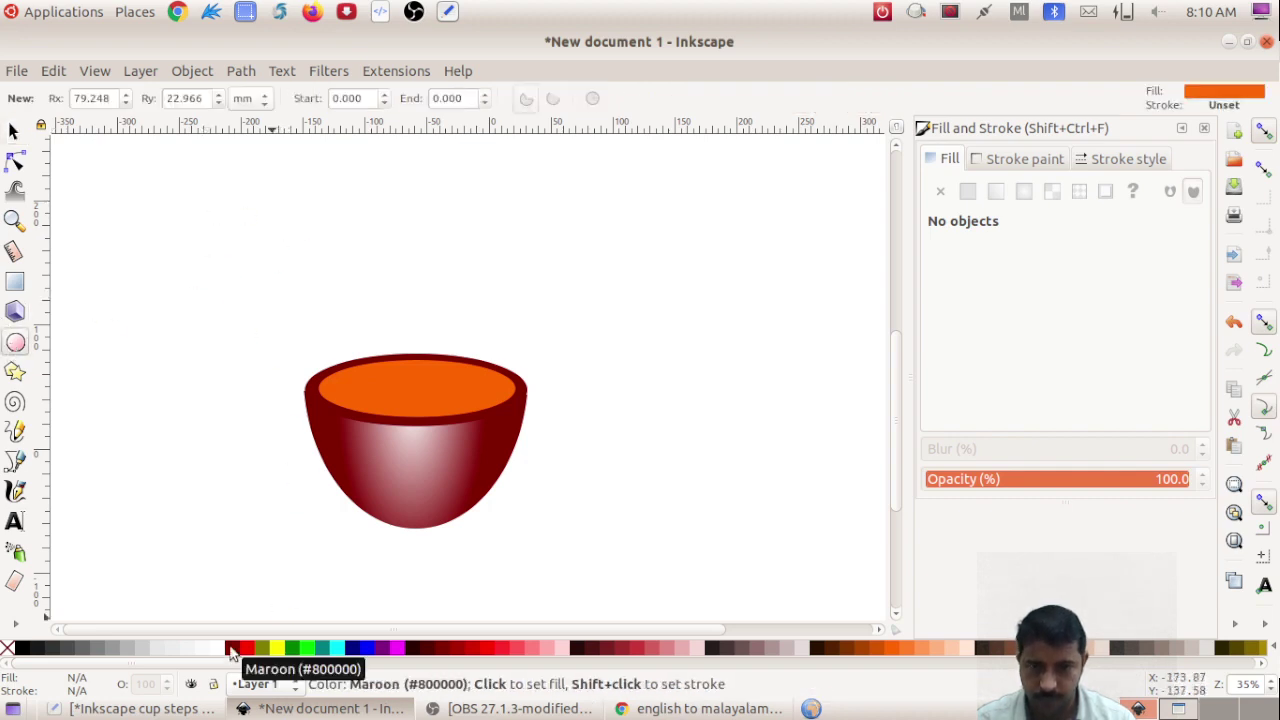
click(231, 652)
drag(243, 295, 223, 281)
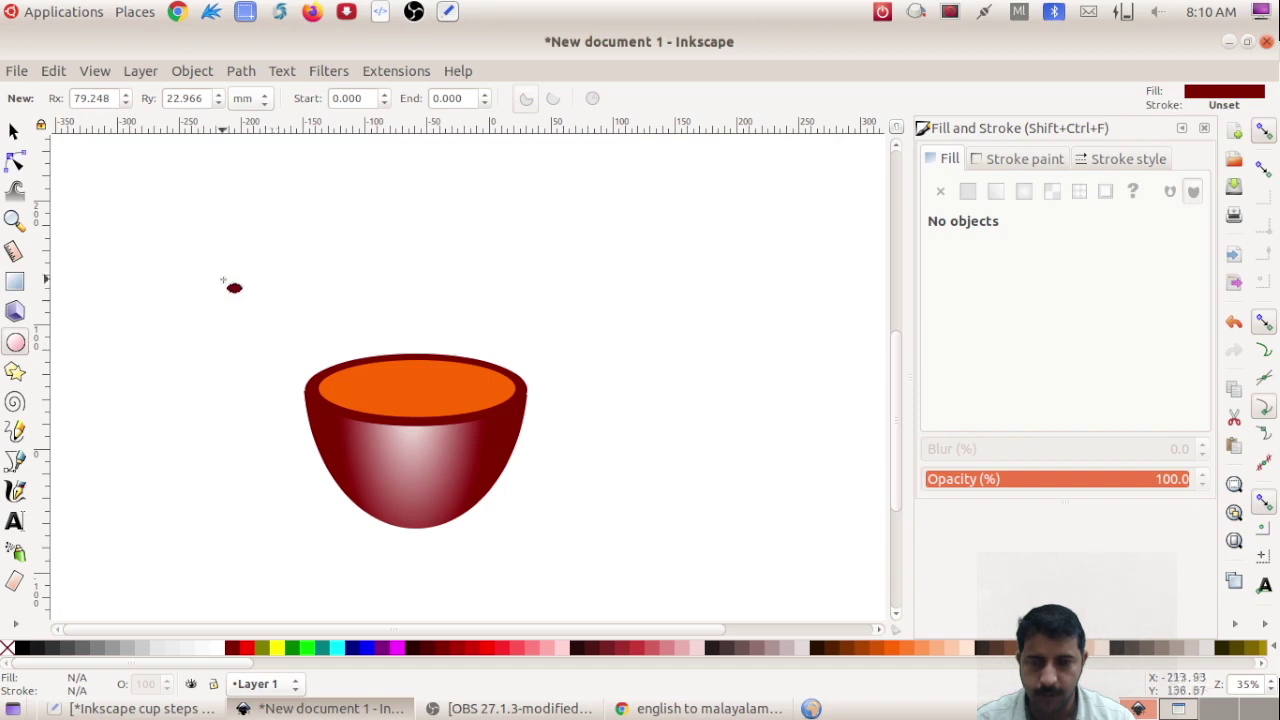
mouse_move(192, 177)
mouse_down()
mouse_move(349, 300)
mouse_move(416, 320)
mouse_move(434, 334)
mouse_move(424, 344)
mouse_up()
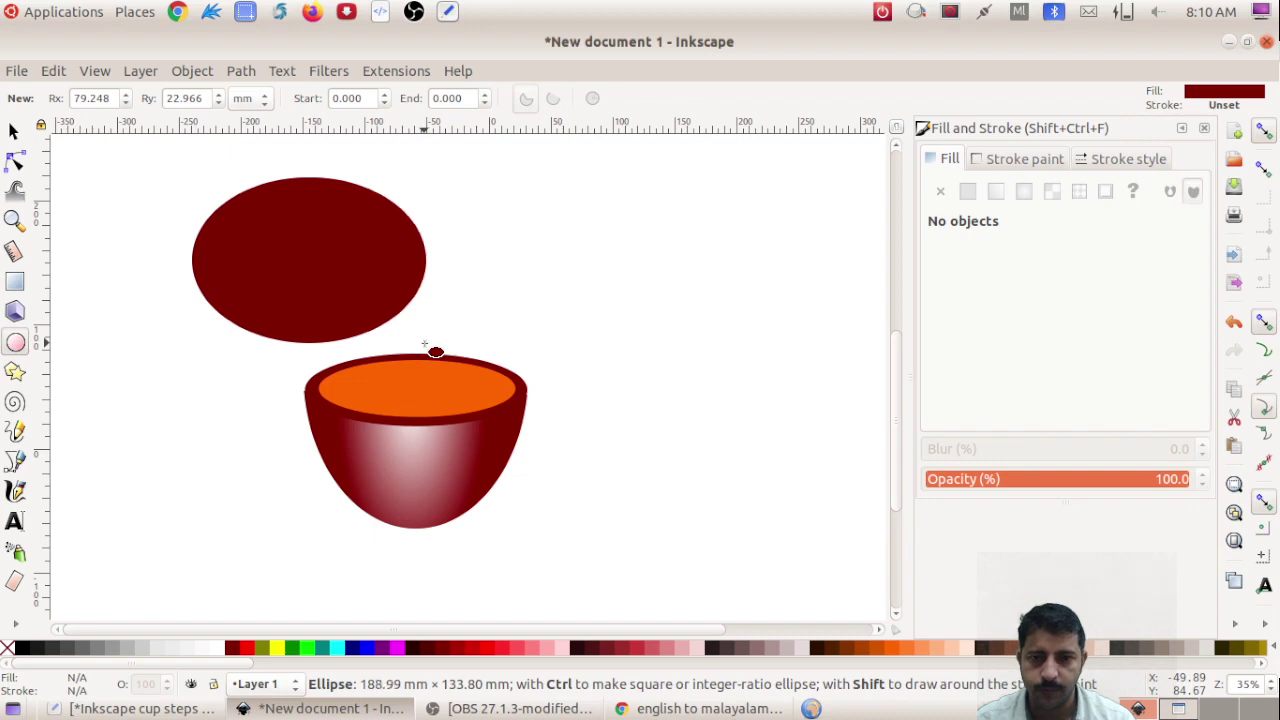
drag(424, 344, 424, 349)
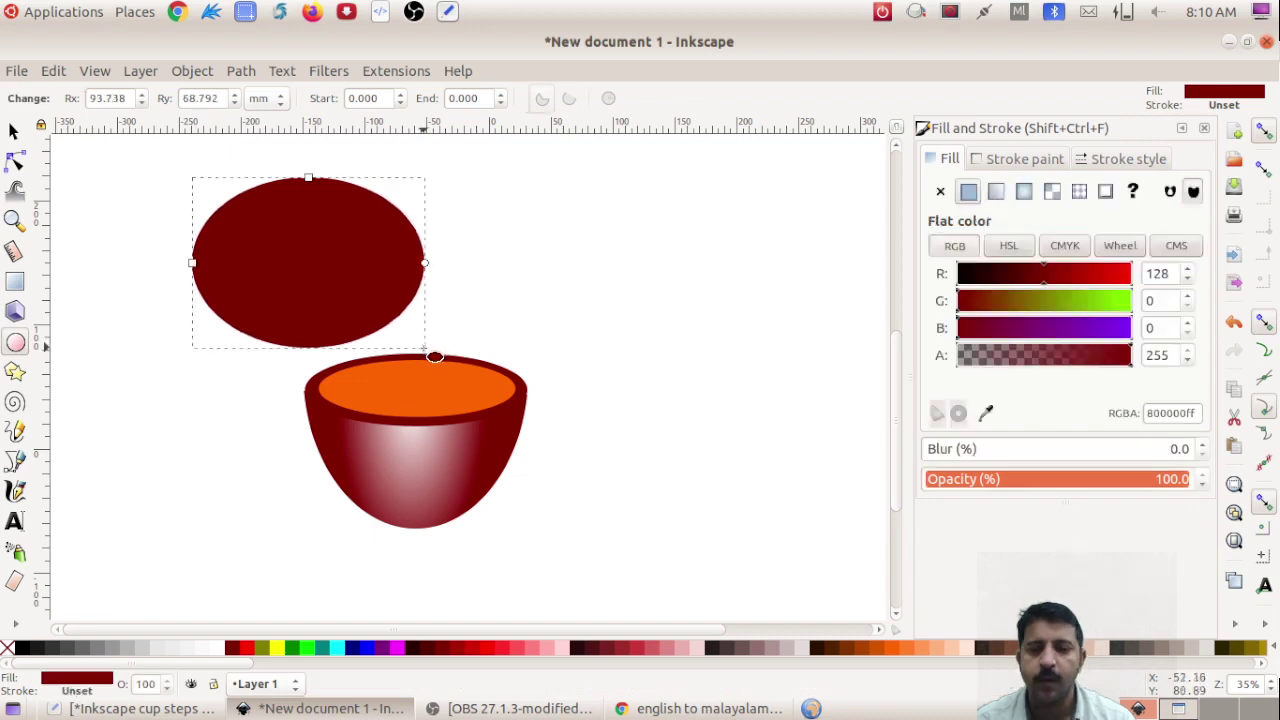
Duplicate the maroon ellipse and shift the copy right so the two overlap.
click(52, 72)
click(118, 337)
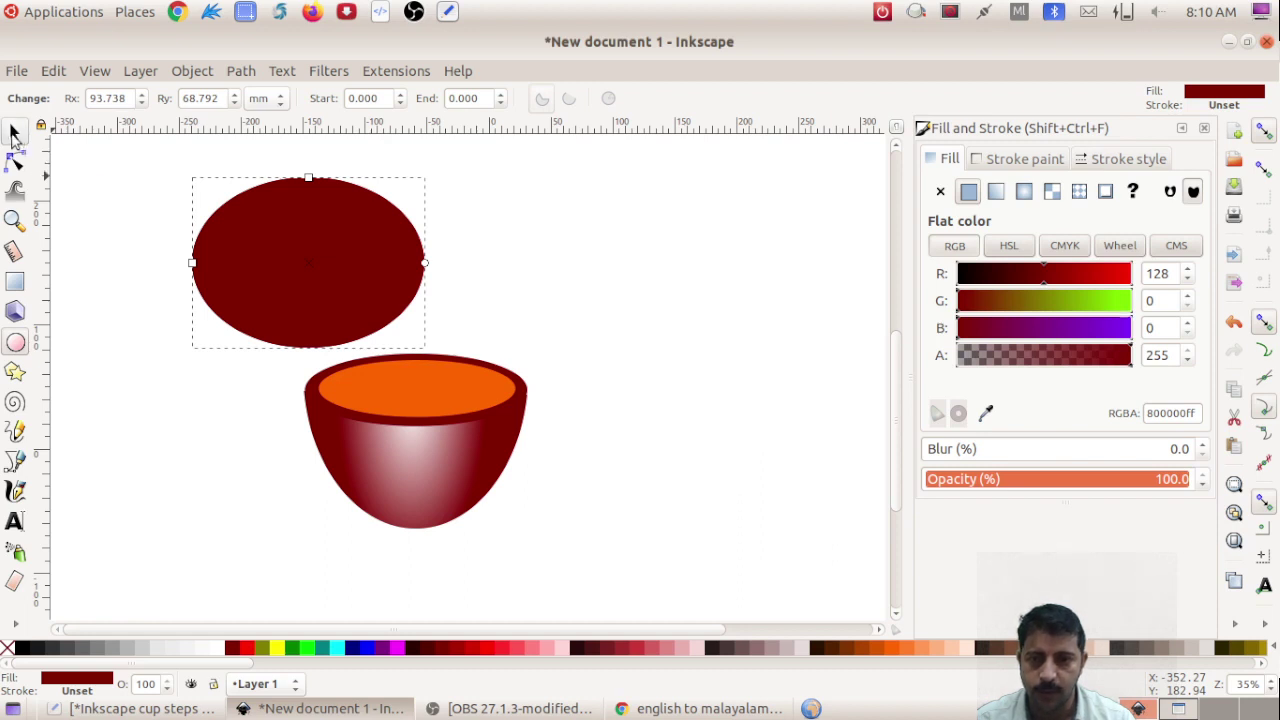
click(13, 133)
mouse_move(335, 285)
mouse_down()
mouse_move(423, 283)
mouse_move(420, 268)
mouse_up()
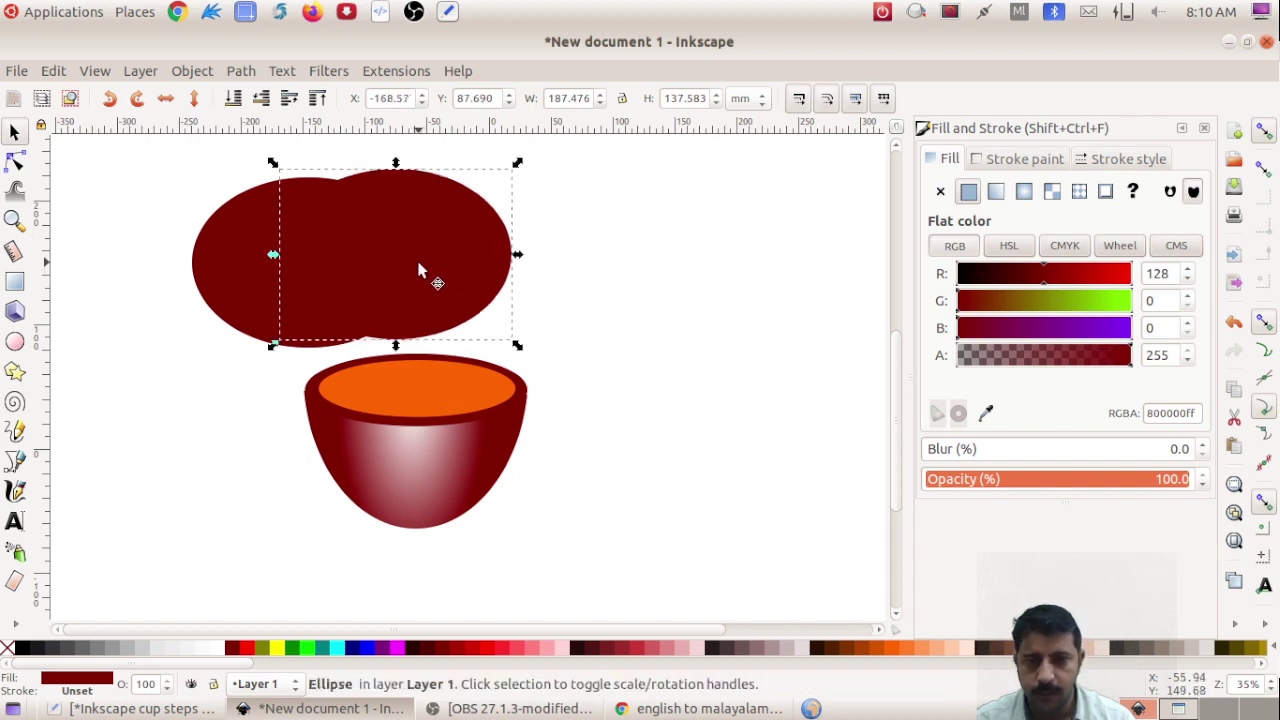
Colour the copy blue and resize it to 153.458 × 114.149 mm, centred inside the maroon ellipse.
click(352, 649)
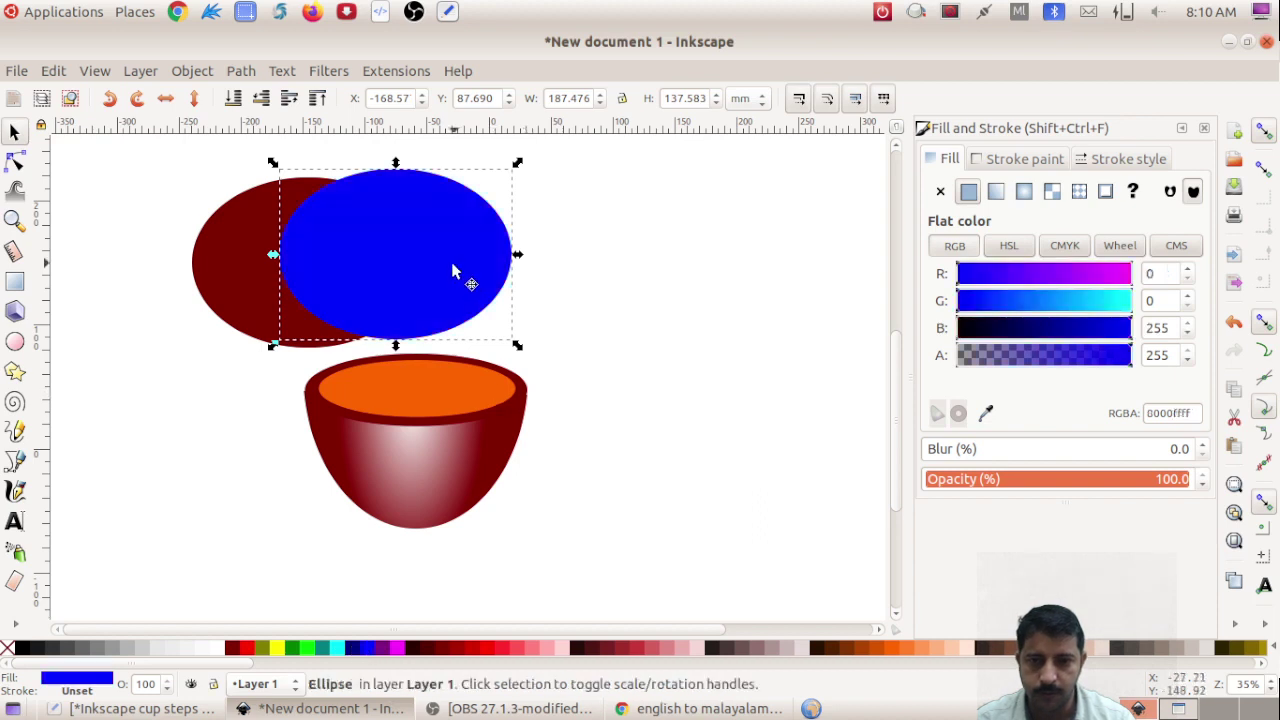
drag(452, 270, 430, 268)
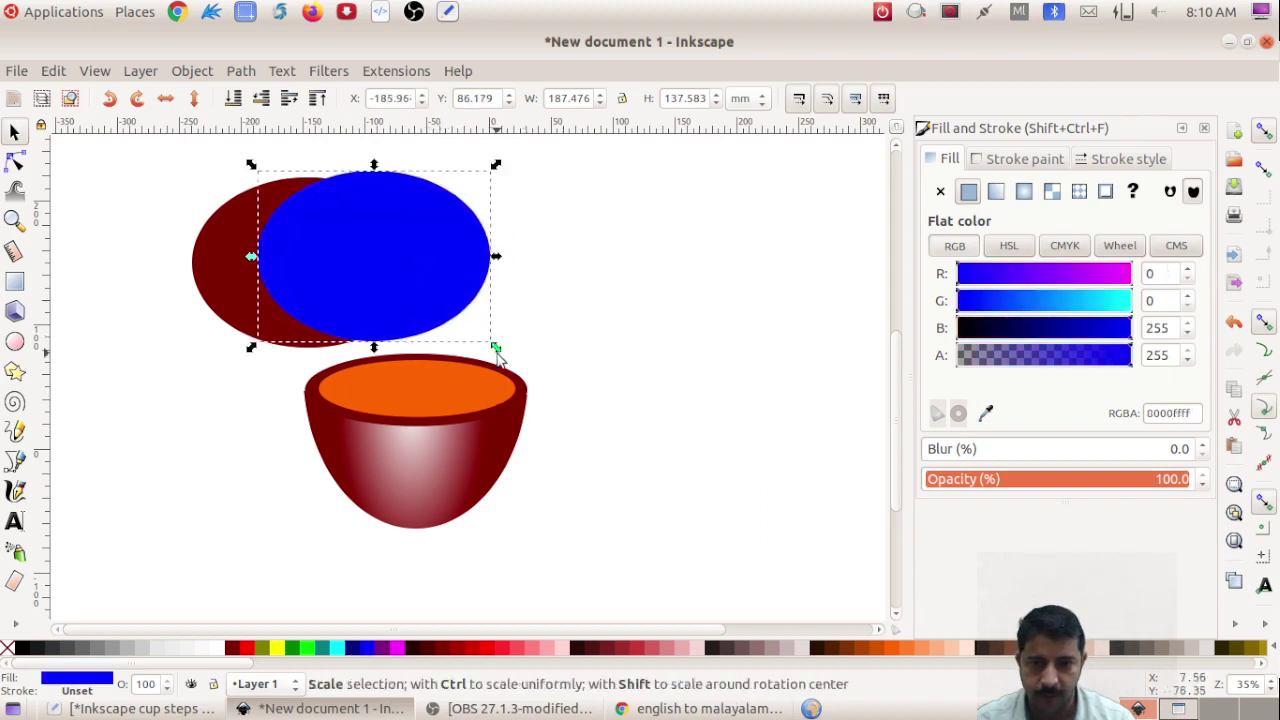
drag(496, 348, 446, 330)
drag(388, 266, 336, 275)
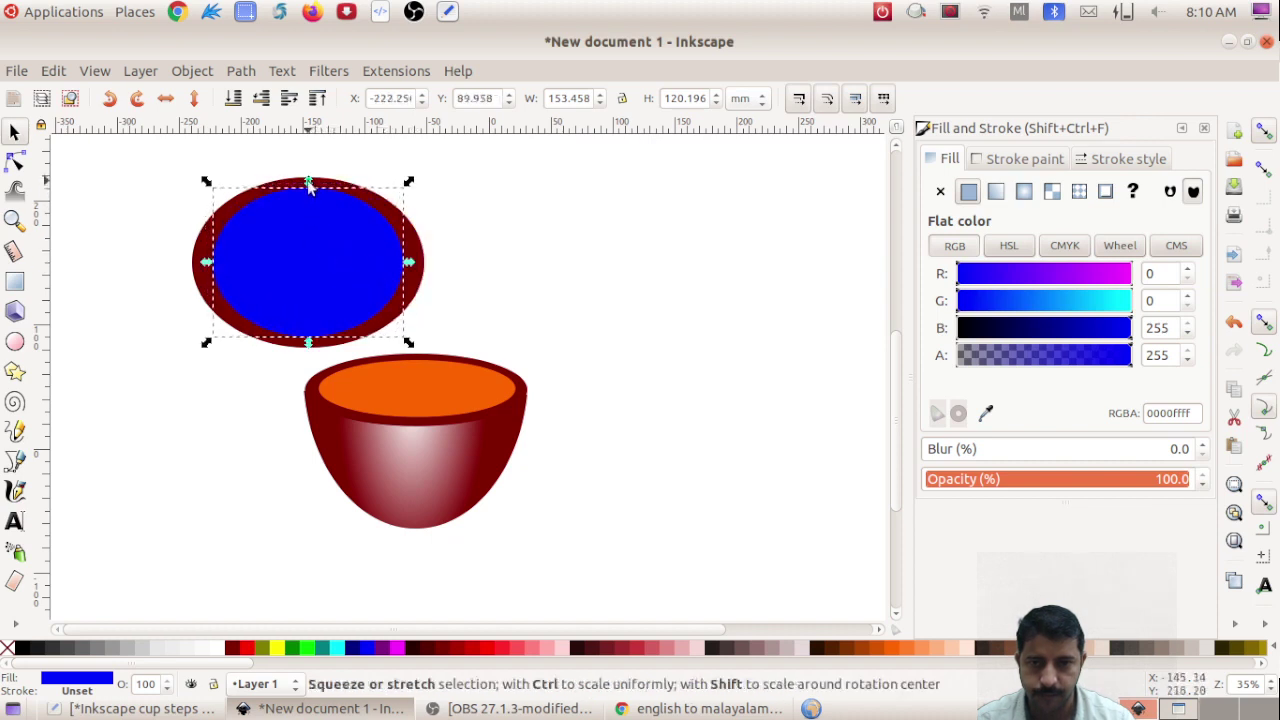
drag(310, 185, 310, 193)
drag(323, 240, 321, 231)
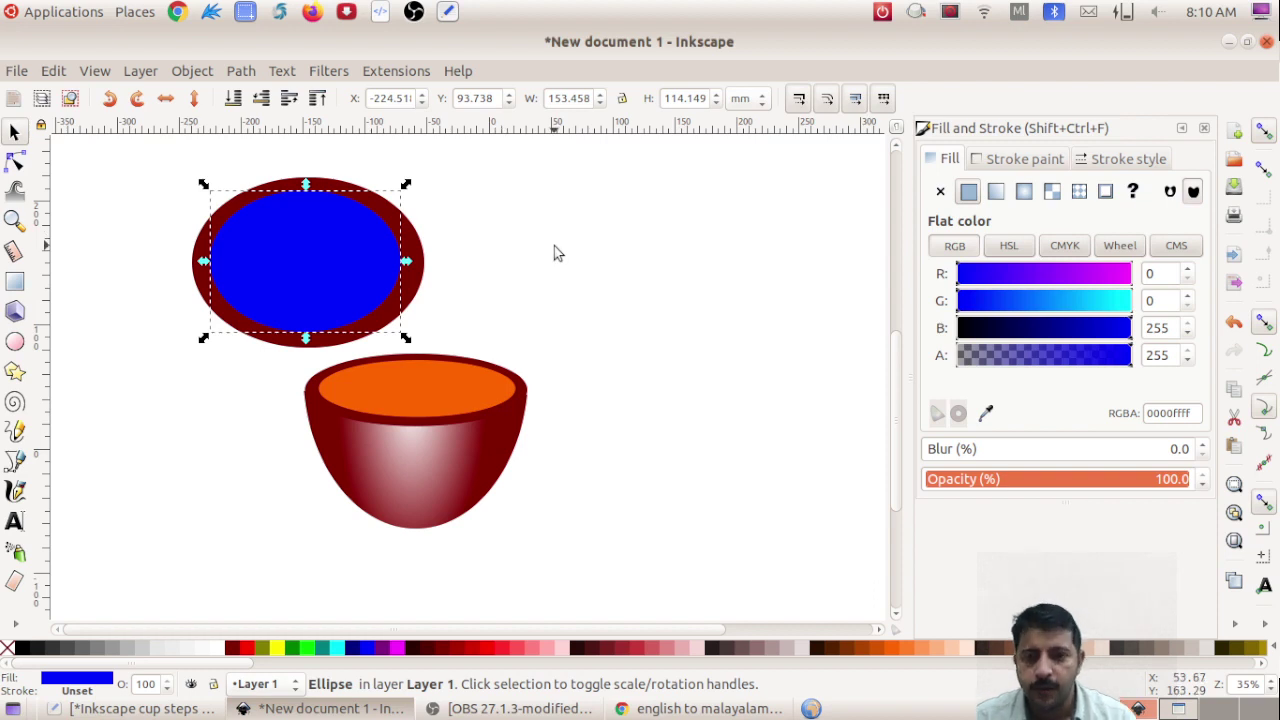
Select the blue inner ellipse together with the dark-red outer ellipse.
click(550, 250)
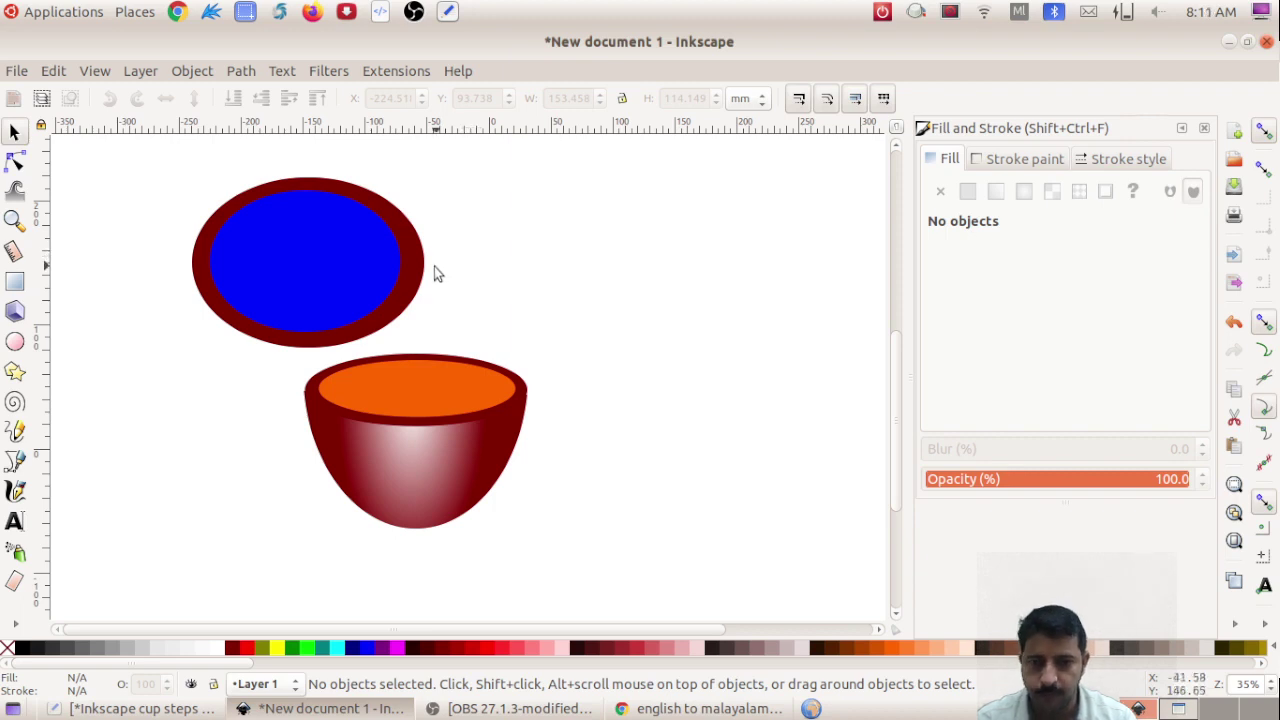
click(314, 258)
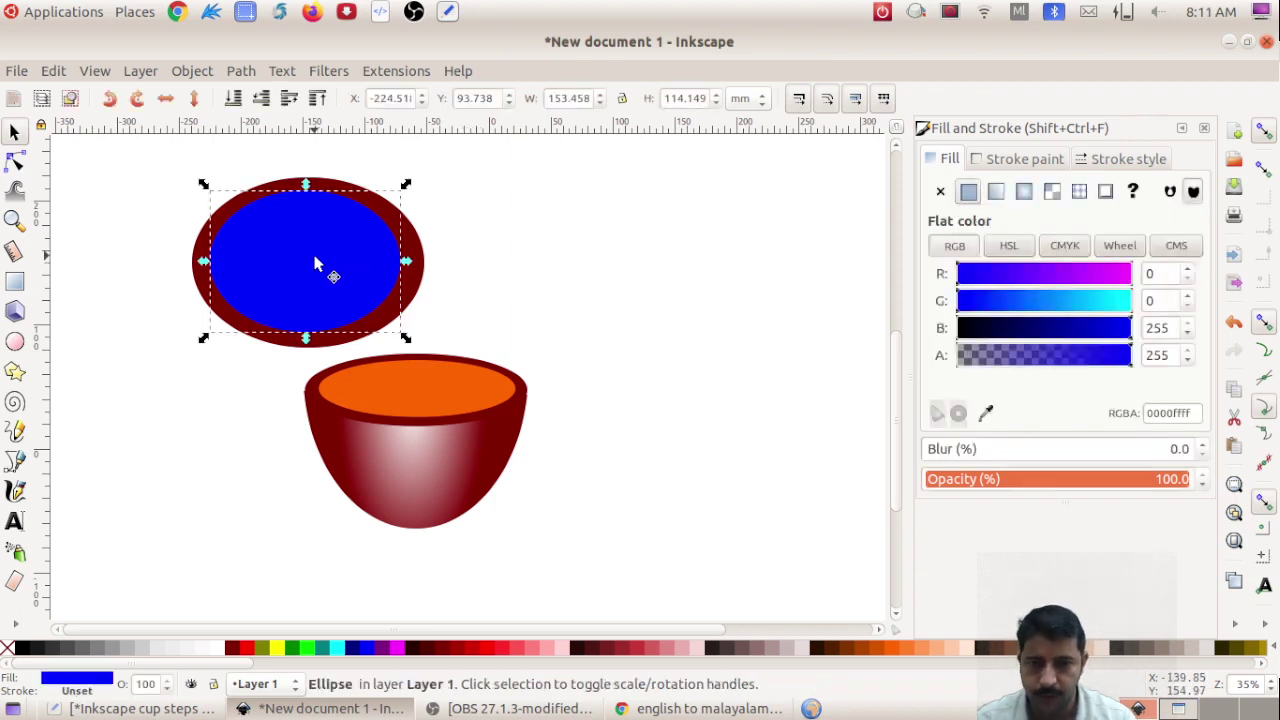
shift+click(416, 243)
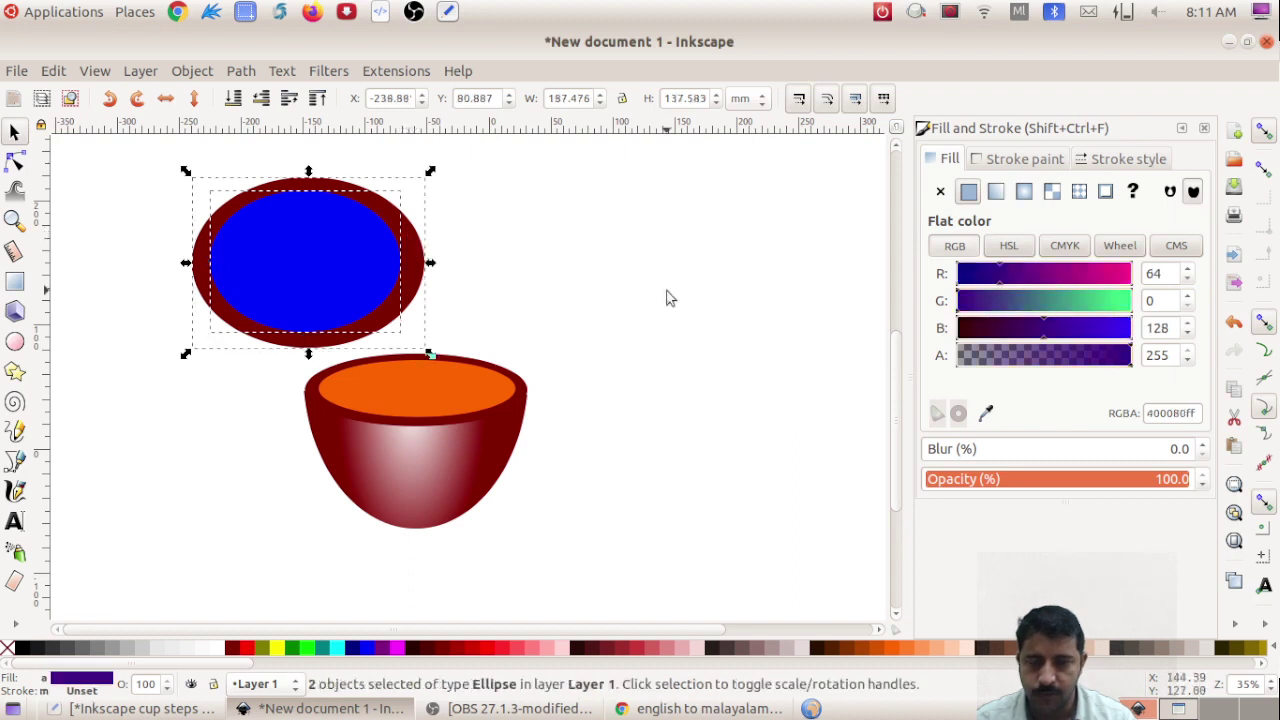
Subtract the blue ellipse from the dark-red one with Path > Difference, then move the ring right of the bowl.
click(240, 71)
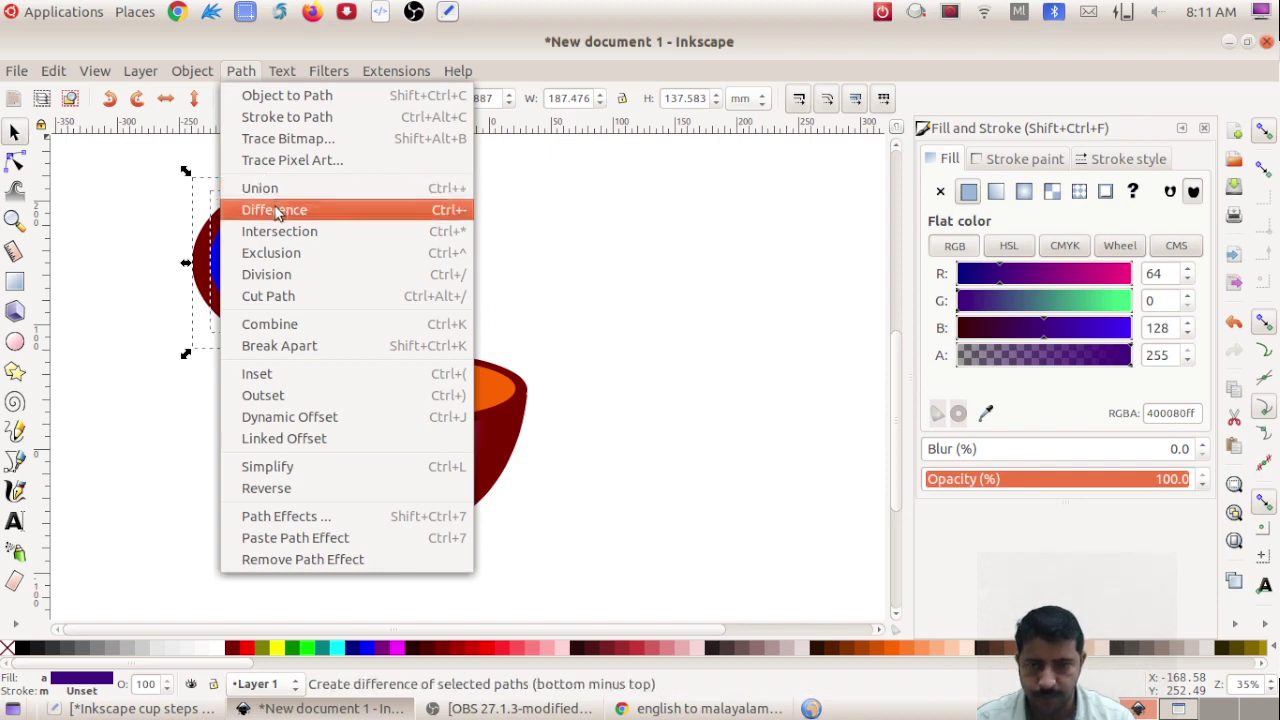
click(277, 210)
drag(327, 195, 630, 195)
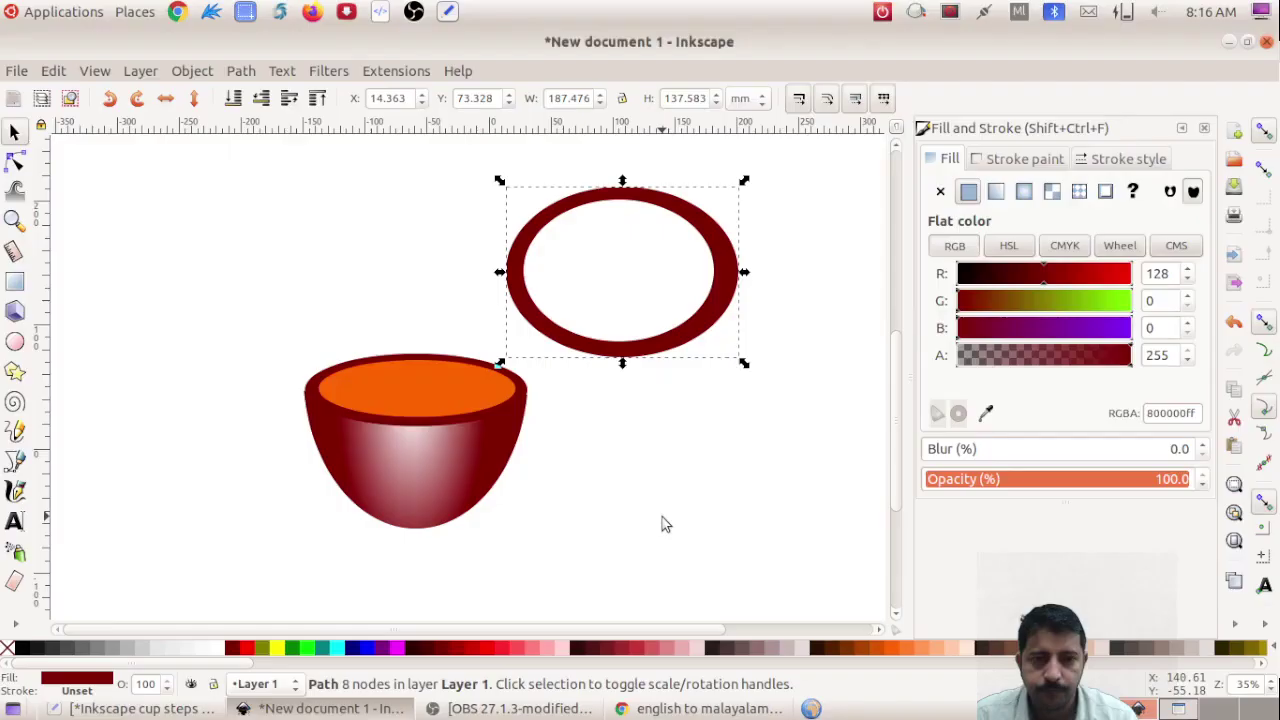
click(145, 237)
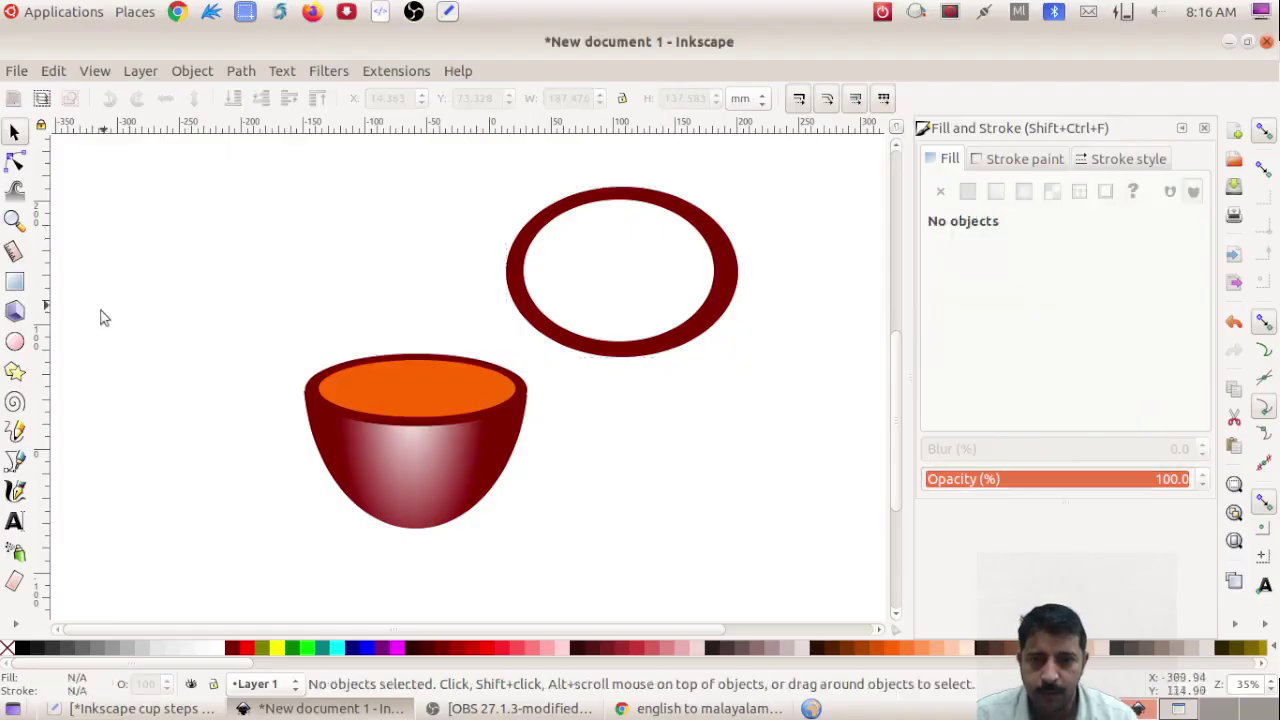
Draw a tall 147.411 × 195.792 mm ellipse over the ring's left side and select it with the ring.
click(15, 342)
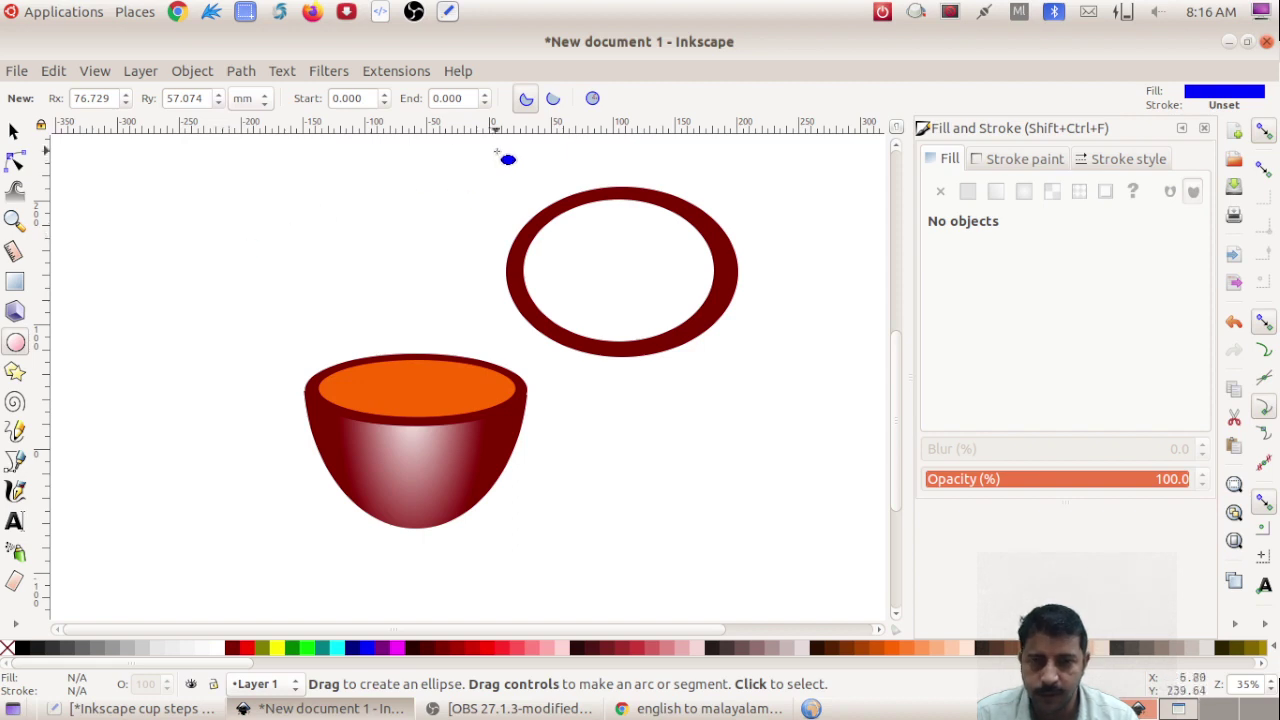
drag(504, 143, 660, 384)
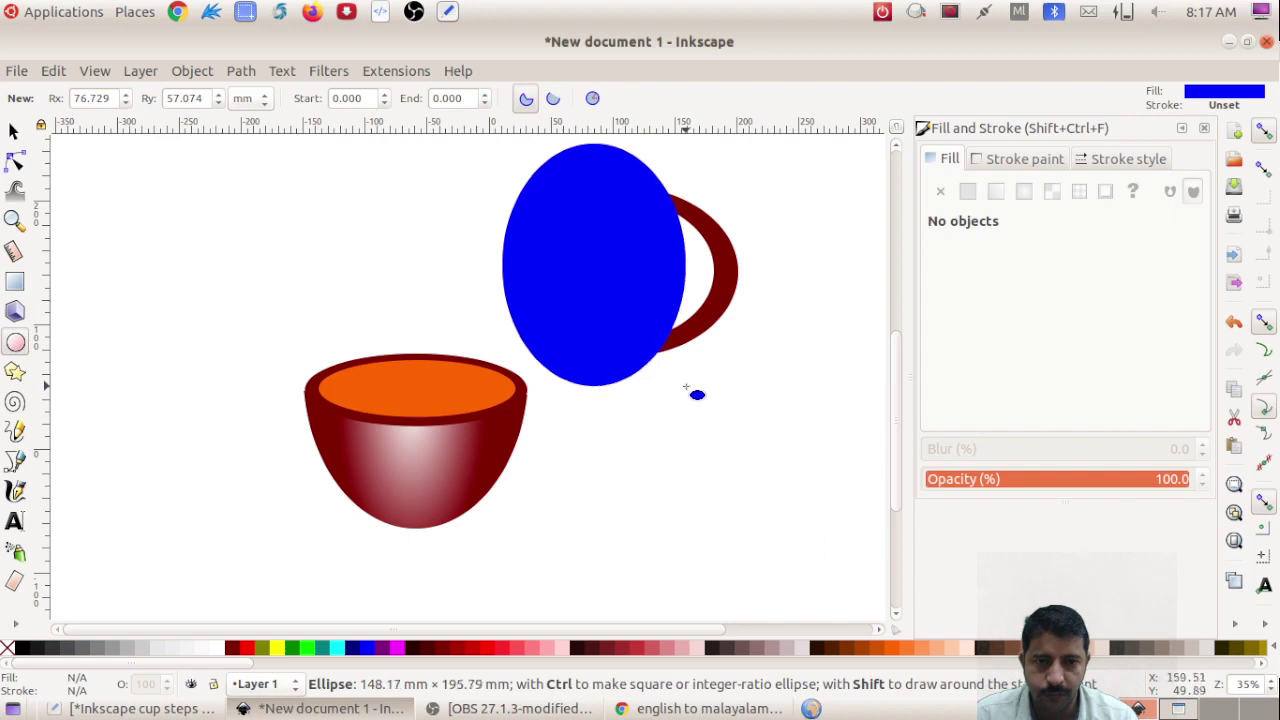
drag(660, 384, 684, 385)
scroll(240, 300, up, 2)
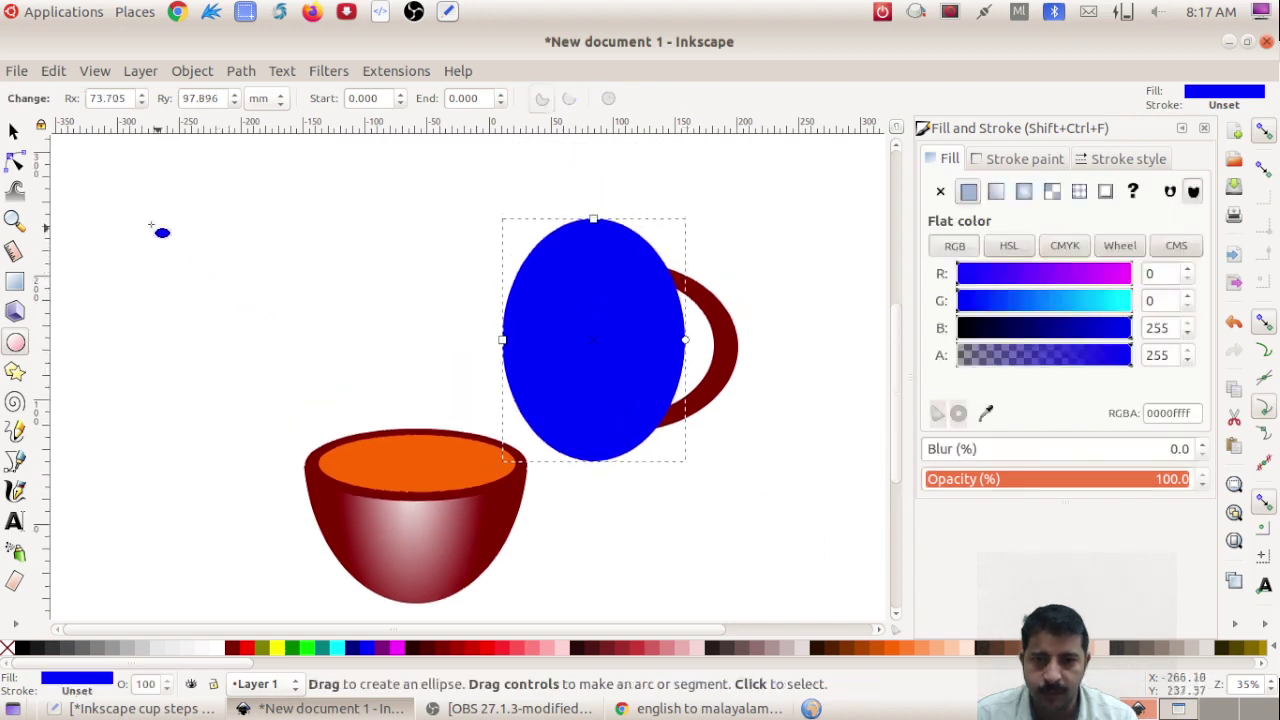
click(15, 132)
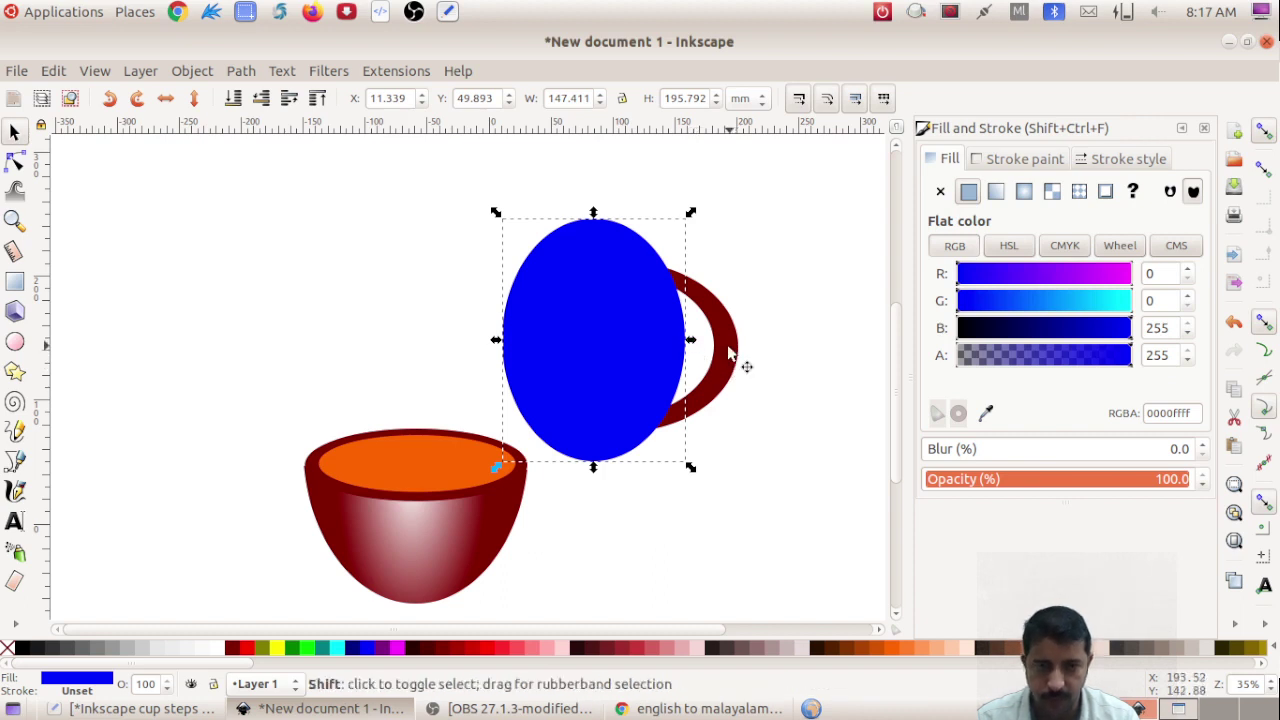
shift+click(728, 350)
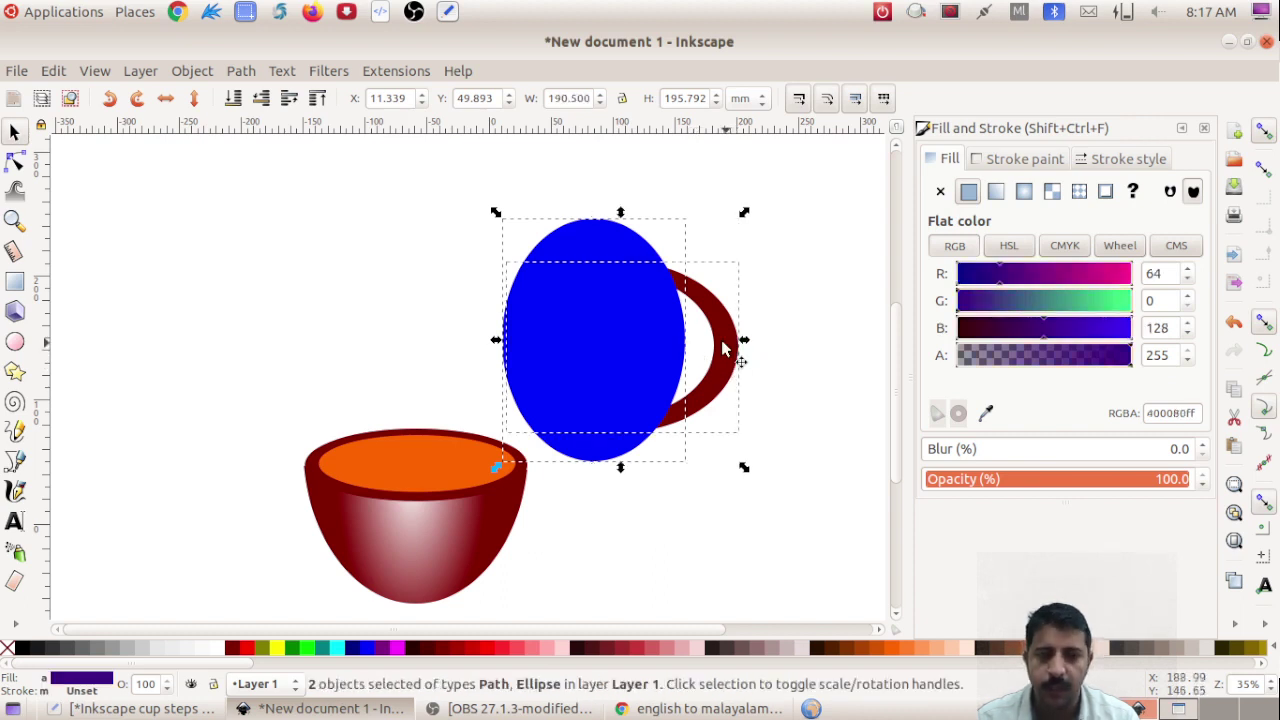
Apply Path > Difference to leave a 66.517 × 129.124 mm crescent, placed right of the bowl.
click(241, 71)
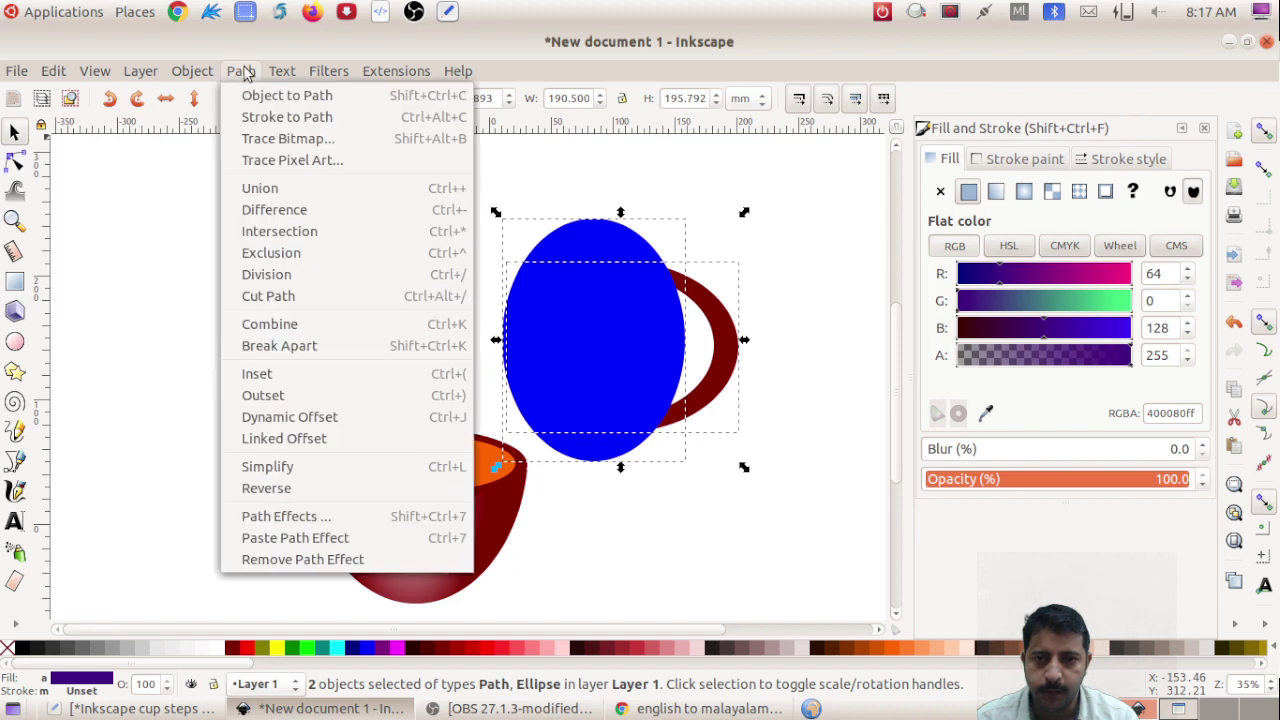
click(287, 220)
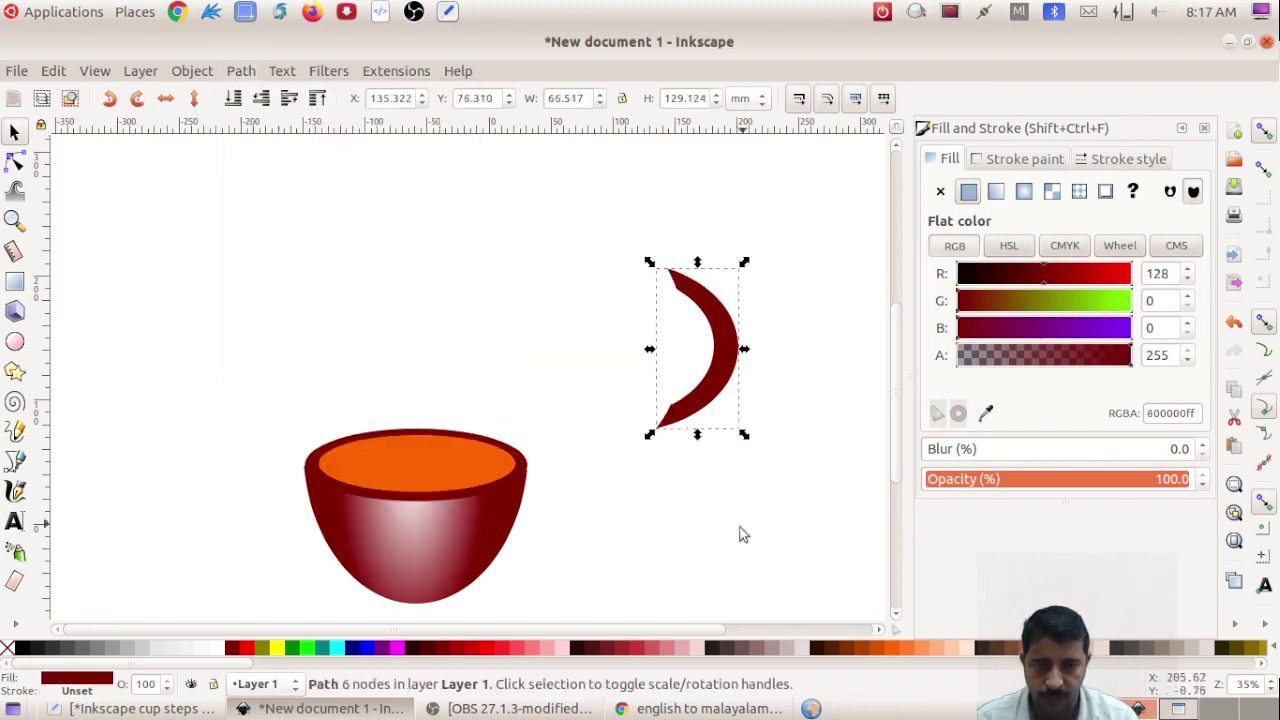
scroll(725, 395, down, 3)
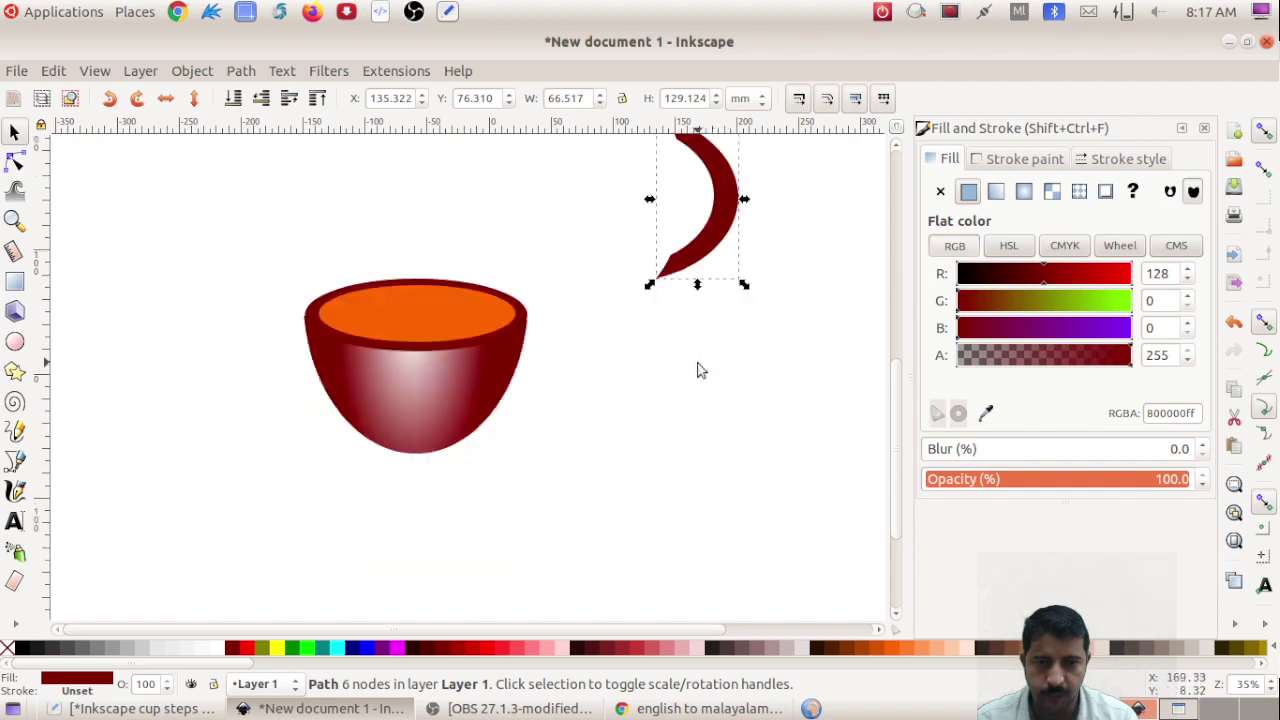
mouse_move(743, 251)
mouse_down()
mouse_move(585, 452)
mouse_move(581, 434)
mouse_up()
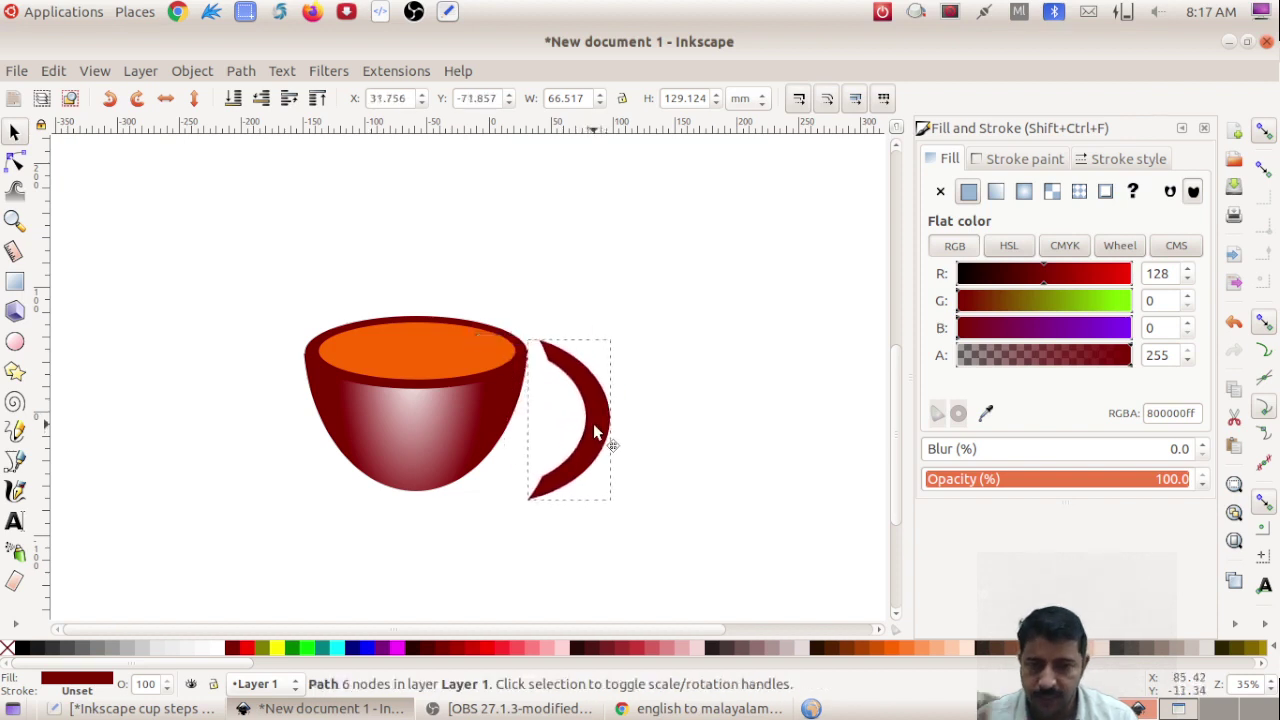
drag(581, 434, 606, 425)
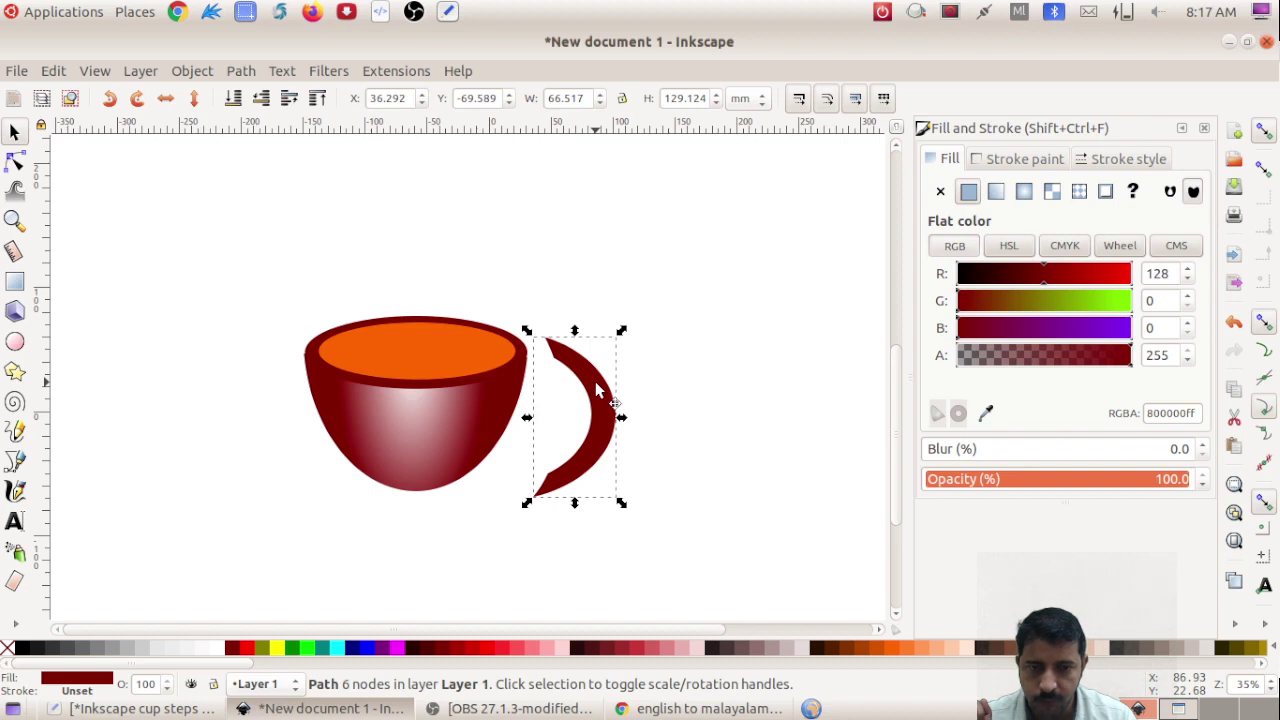
Rotate the crescent clockwise and move it against the cup's right side.
click(597, 390)
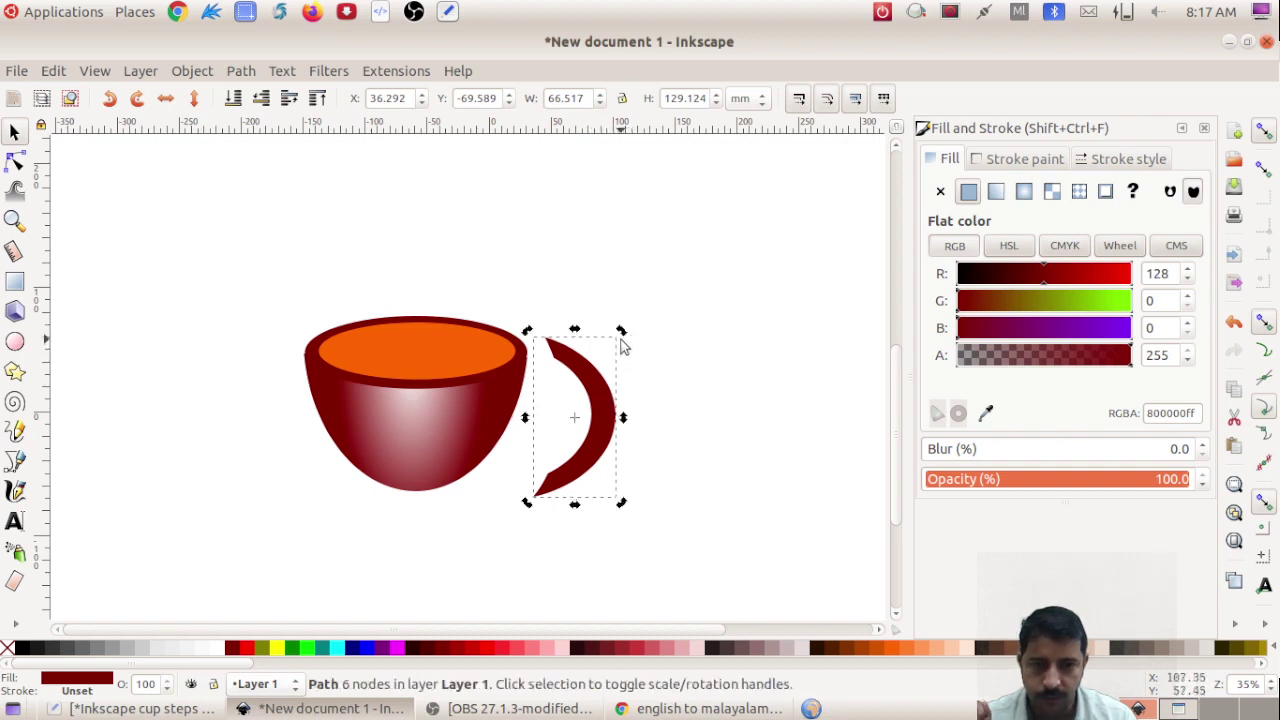
drag(622, 333, 634, 371)
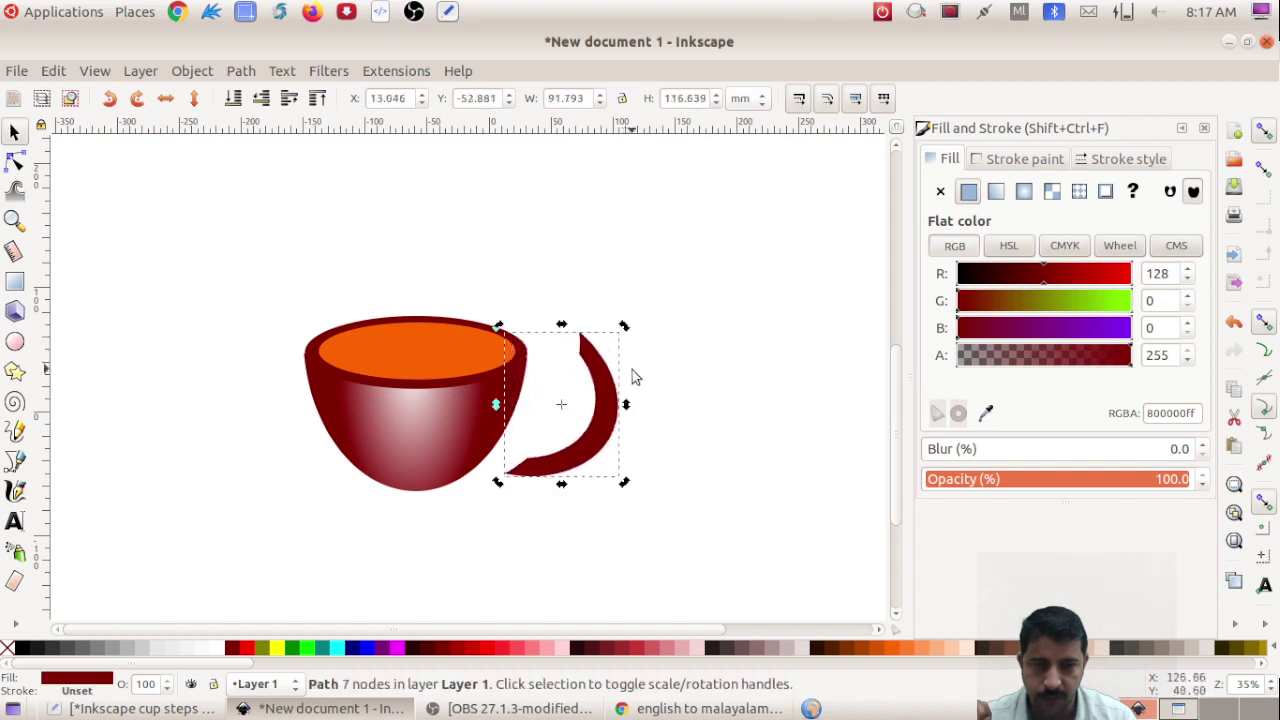
click(678, 449)
drag(606, 418, 537, 433)
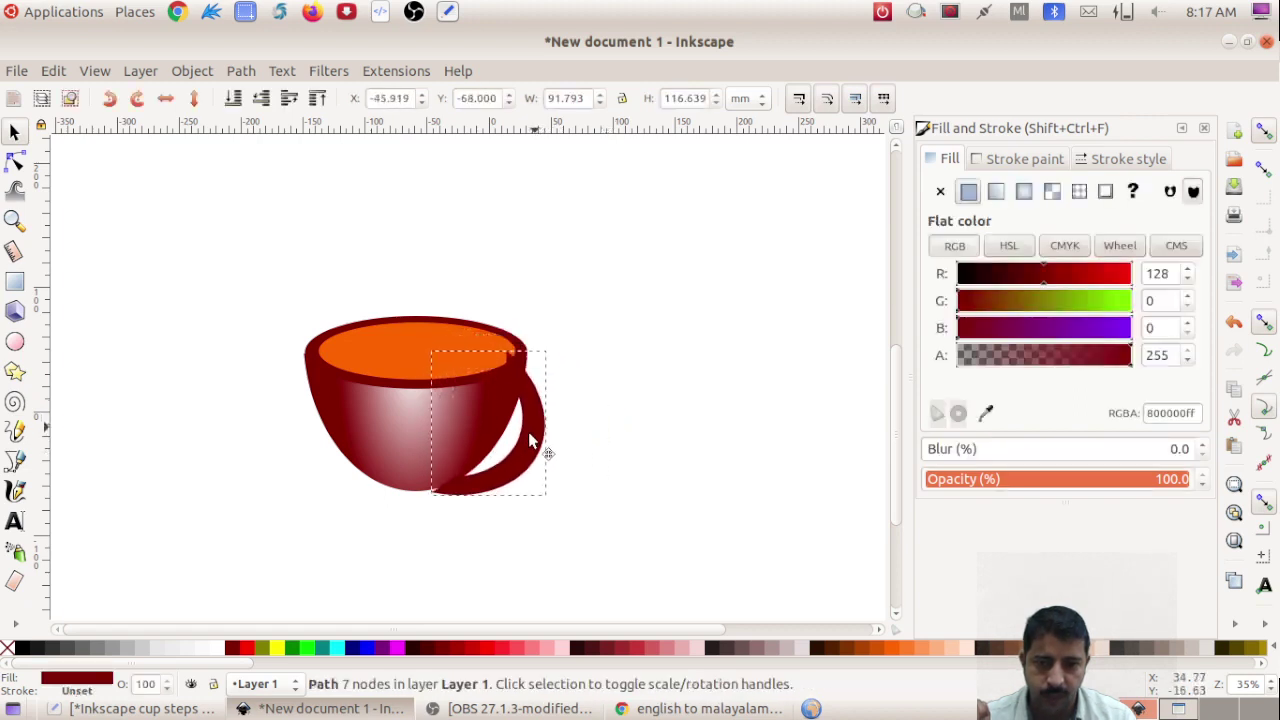
mouse_move(537, 433)
mouse_down()
mouse_move(500, 408)
mouse_move(551, 438)
mouse_move(501, 427)
mouse_move(549, 424)
mouse_move(557, 437)
mouse_up()
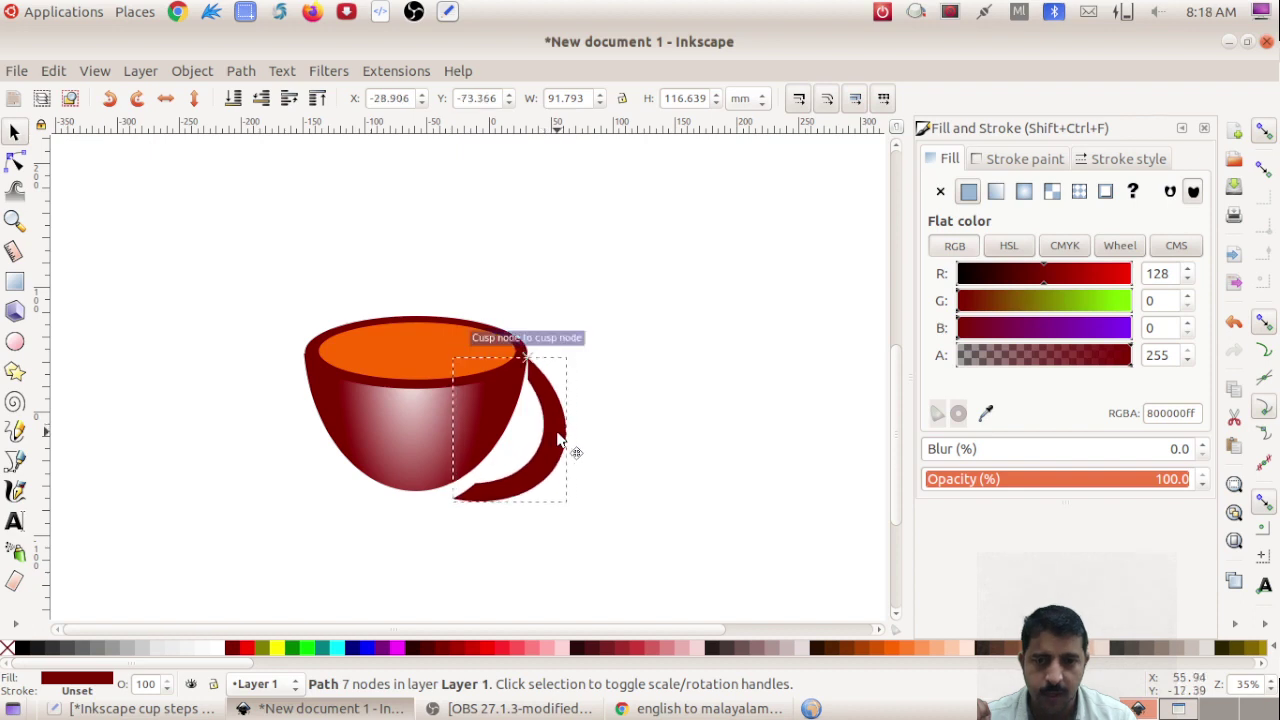
Lower the handle to the bottom behind the cup body and tuck it against the bowl.
click(194, 72)
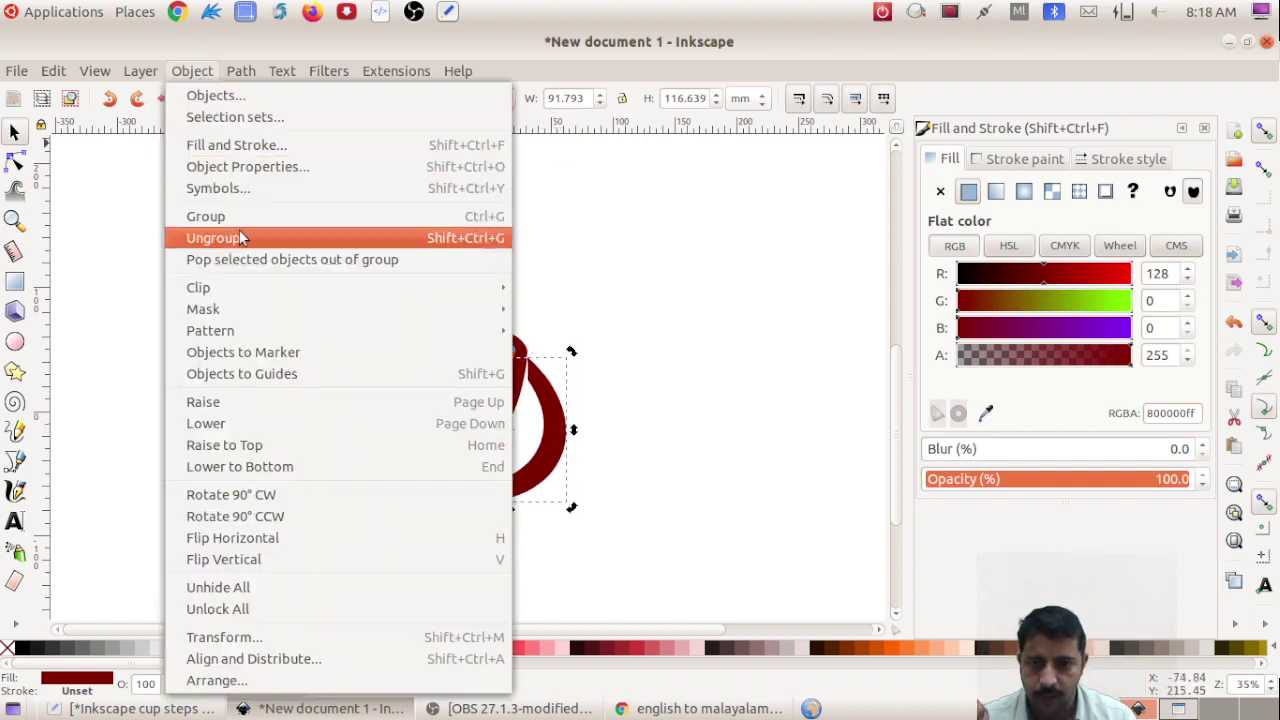
click(302, 478)
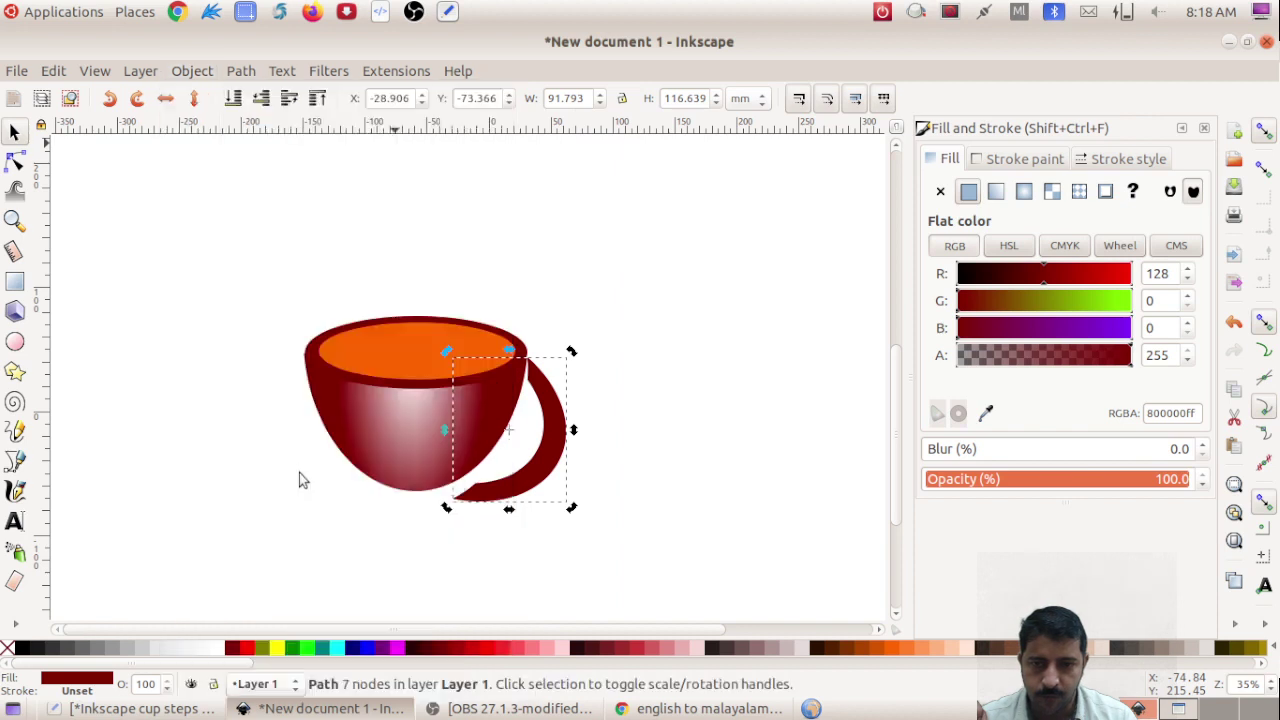
drag(540, 462, 512, 452)
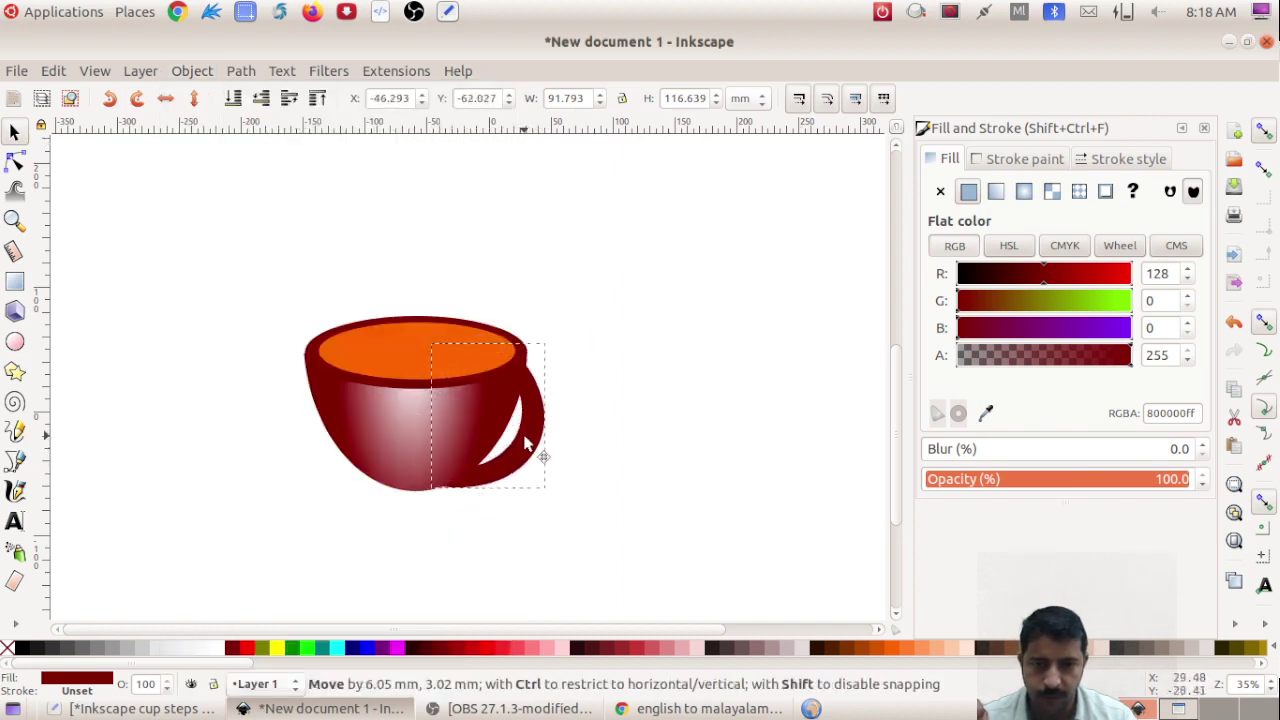
drag(512, 452, 522, 448)
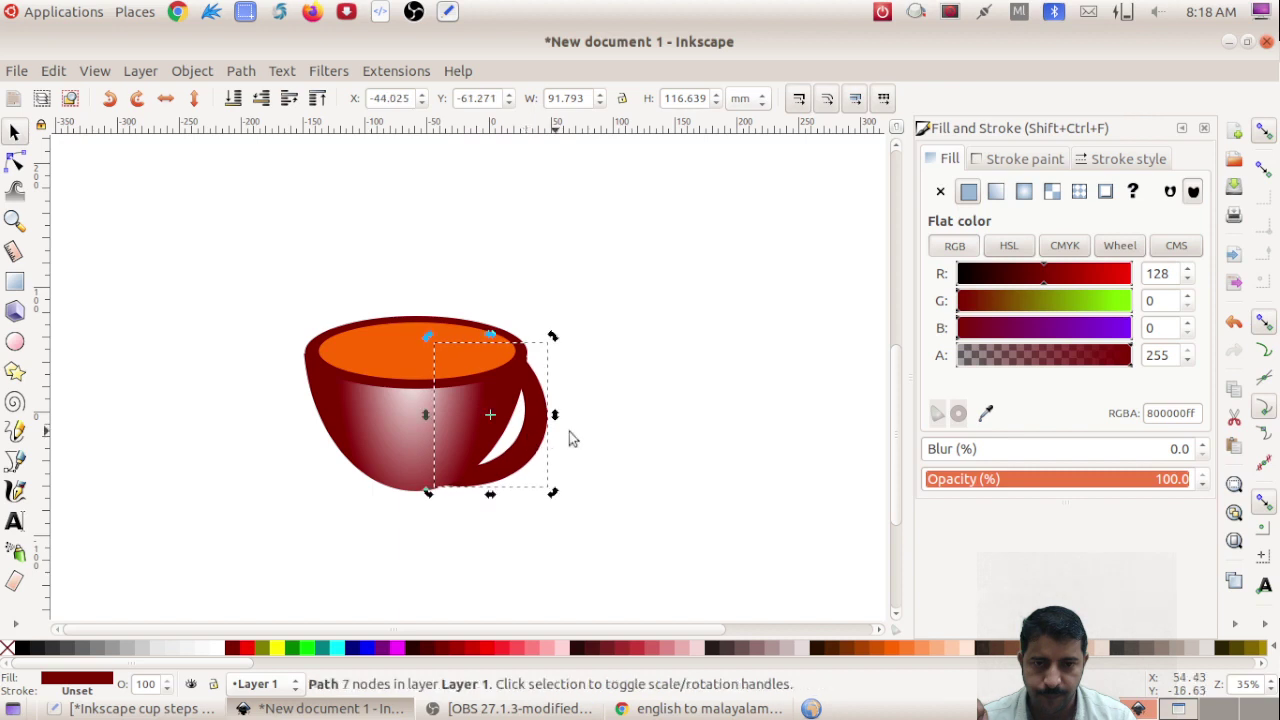
click(705, 432)
Group the bowl, rim, orange liquid and handle into one 196.437 × 141.363 mm group, shifted up-left.
drag(268, 229, 601, 529)
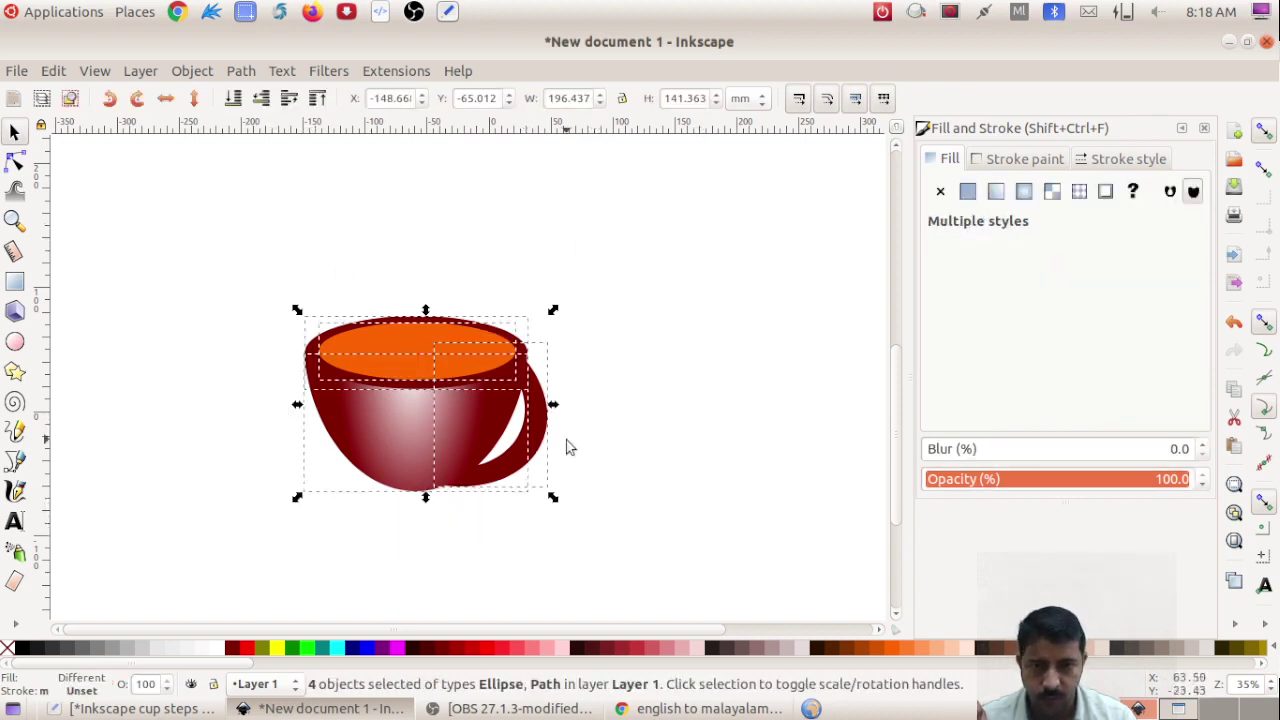
click(183, 72)
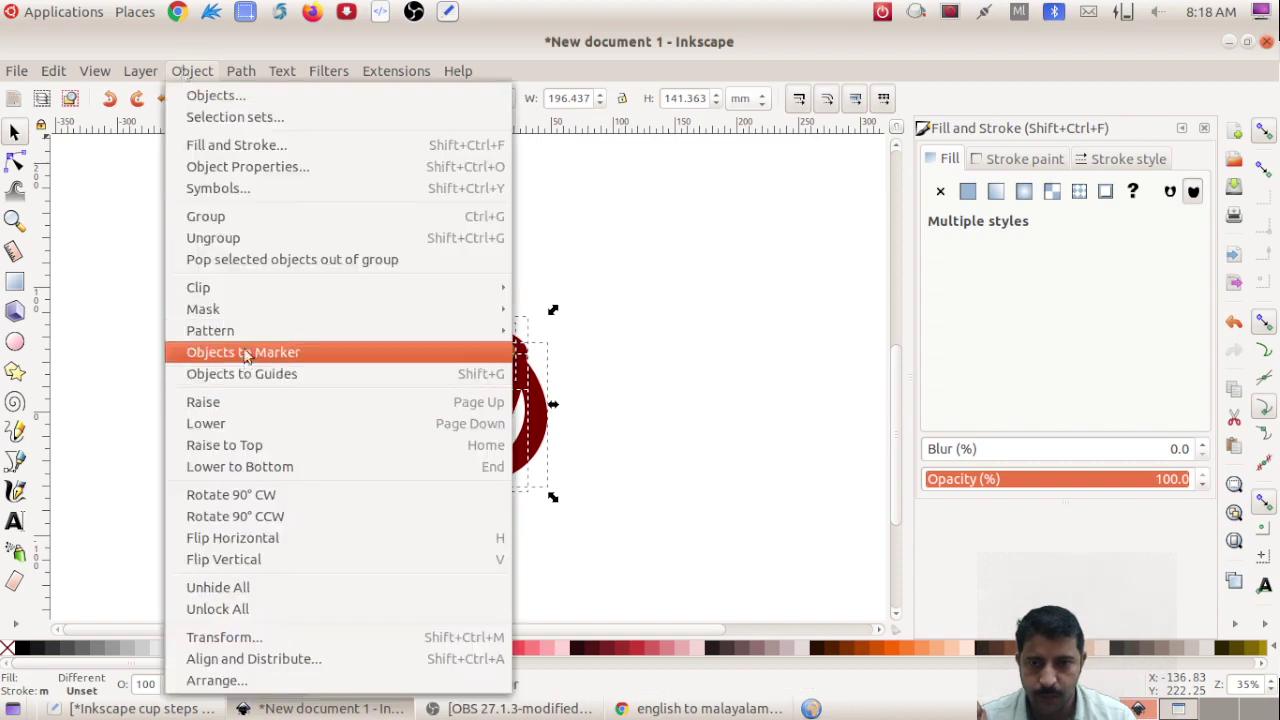
click(238, 218)
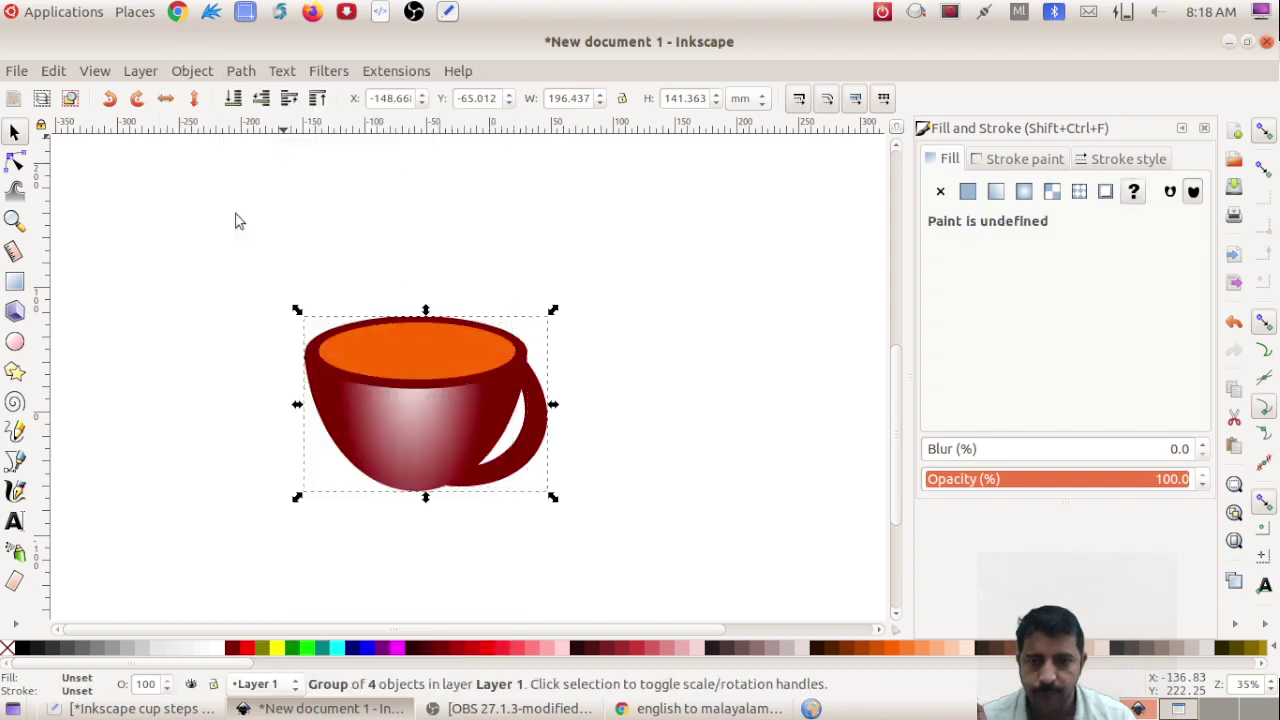
drag(445, 382, 369, 348)
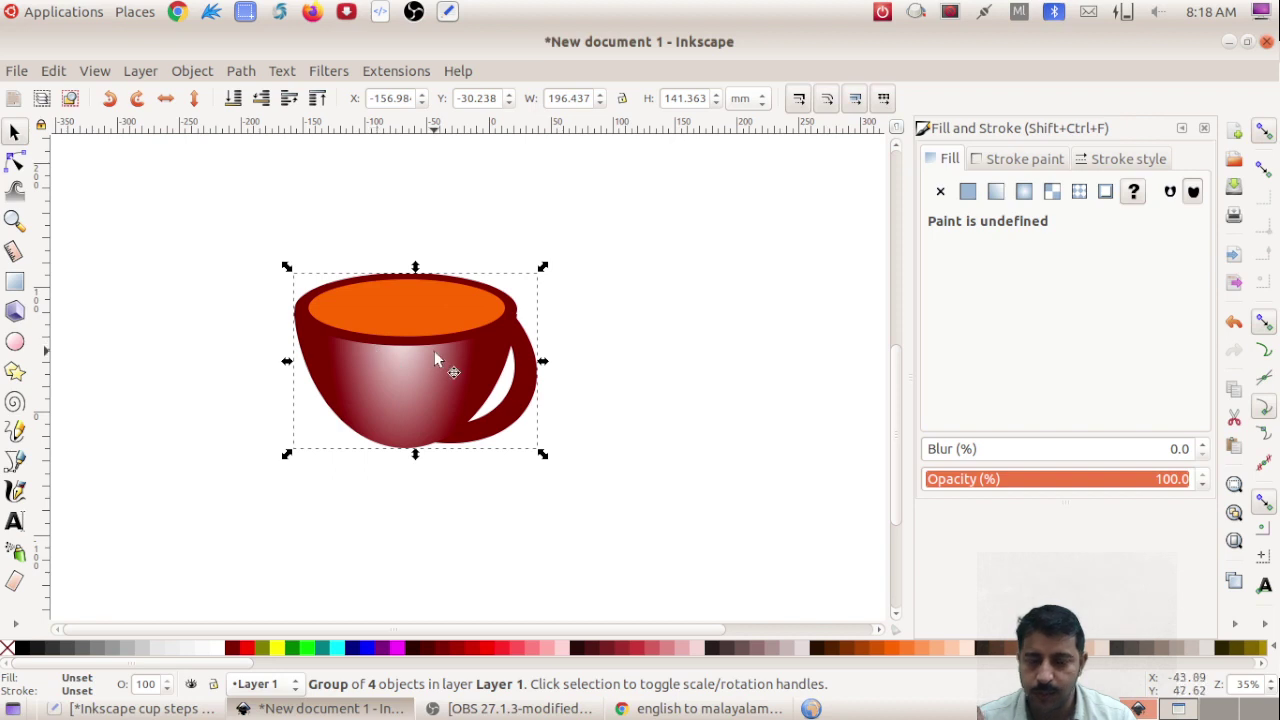